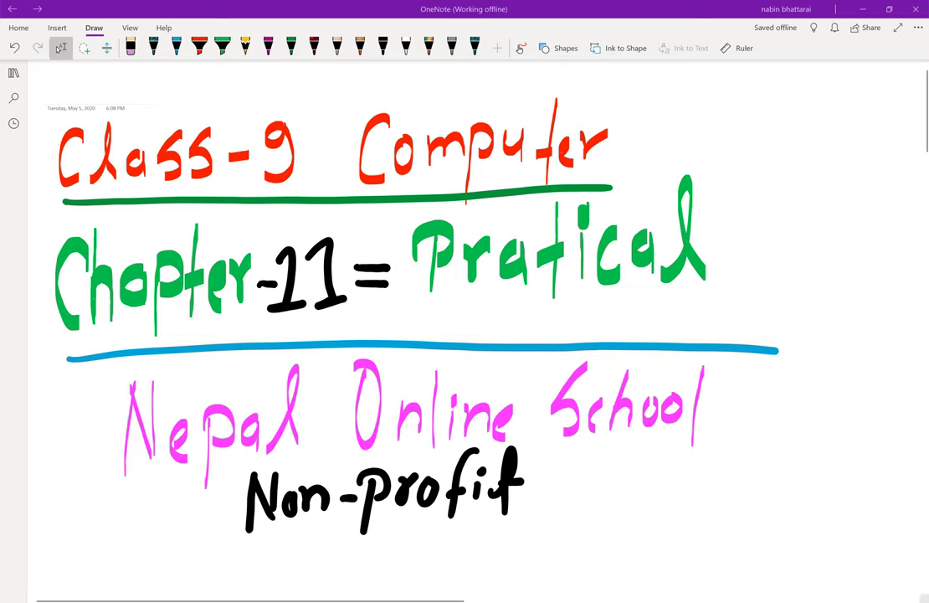
Start Magnifier and enlarge the screen to 300% around the lower-left corner of the desktop
key("super+plus")
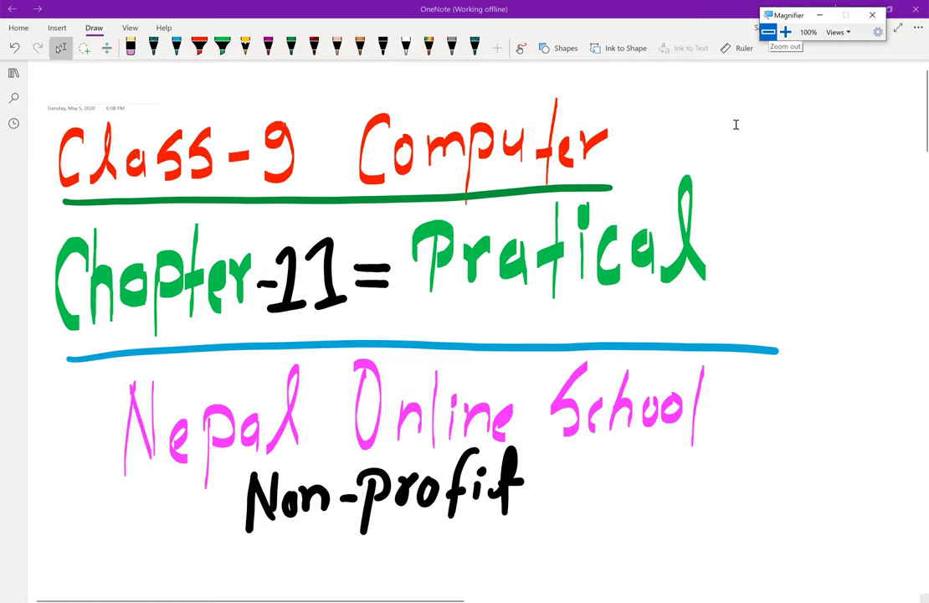
left_click_drag(786, 21, 204, 322)
left_click(203, 332)
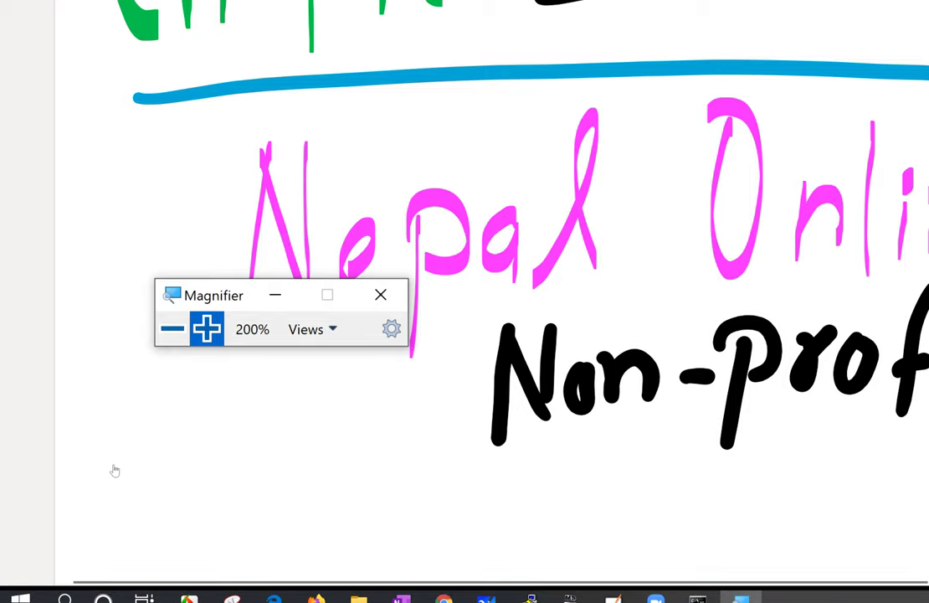
key("super+plus")
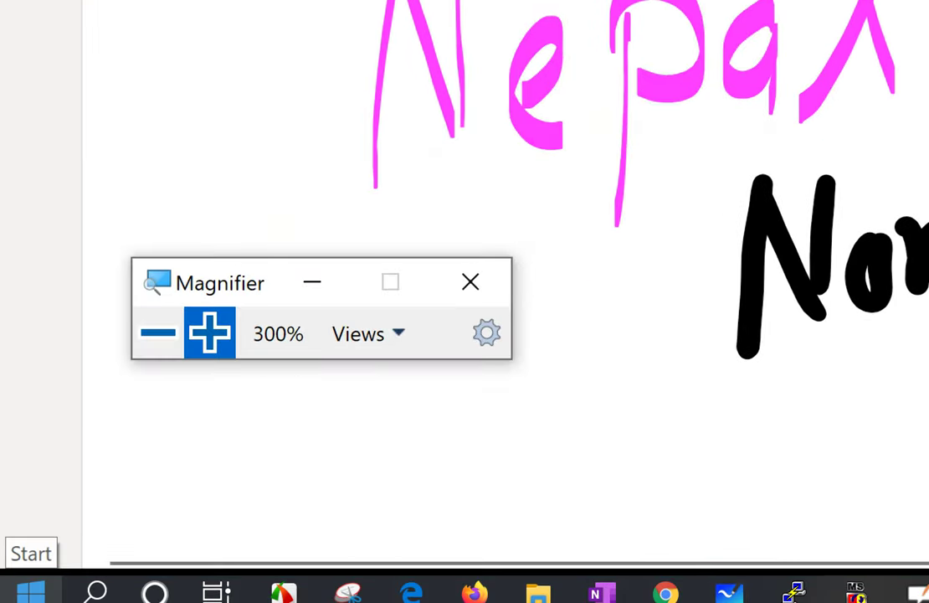
Search Windows for "command" to locate the Command Prompt app, viewing the results at 100% magnification
left_click(31, 590)
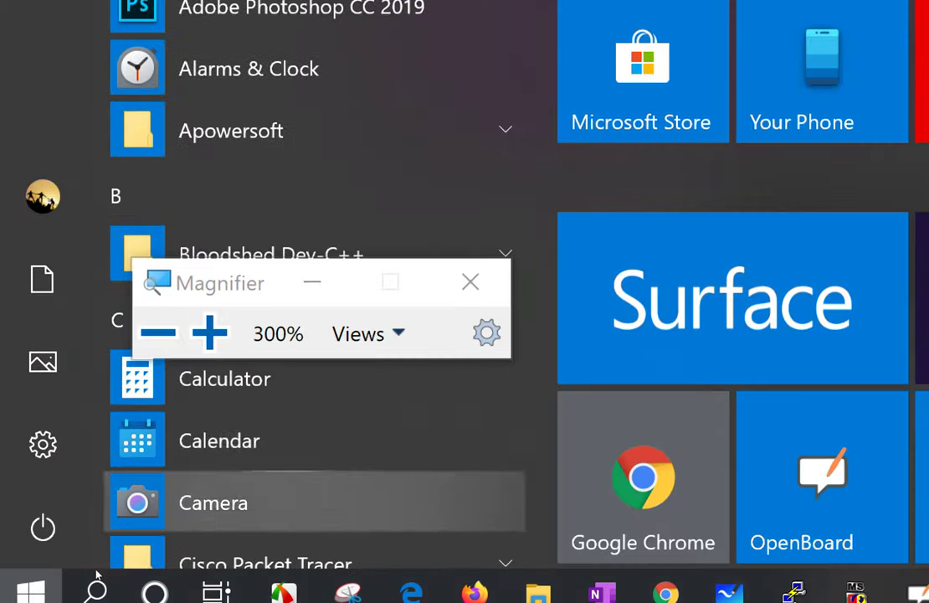
left_click(96, 590)
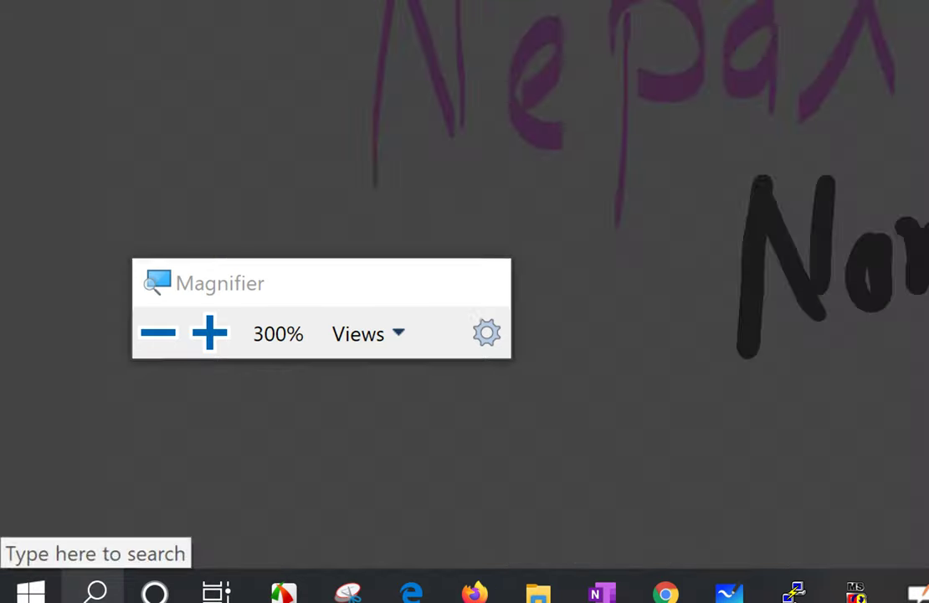
type("command")
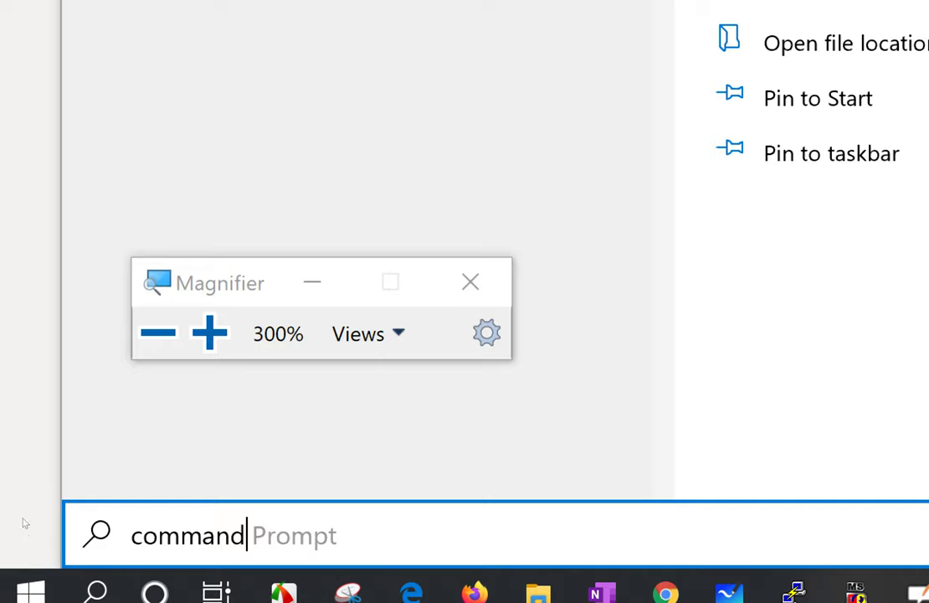
left_click(157, 332)
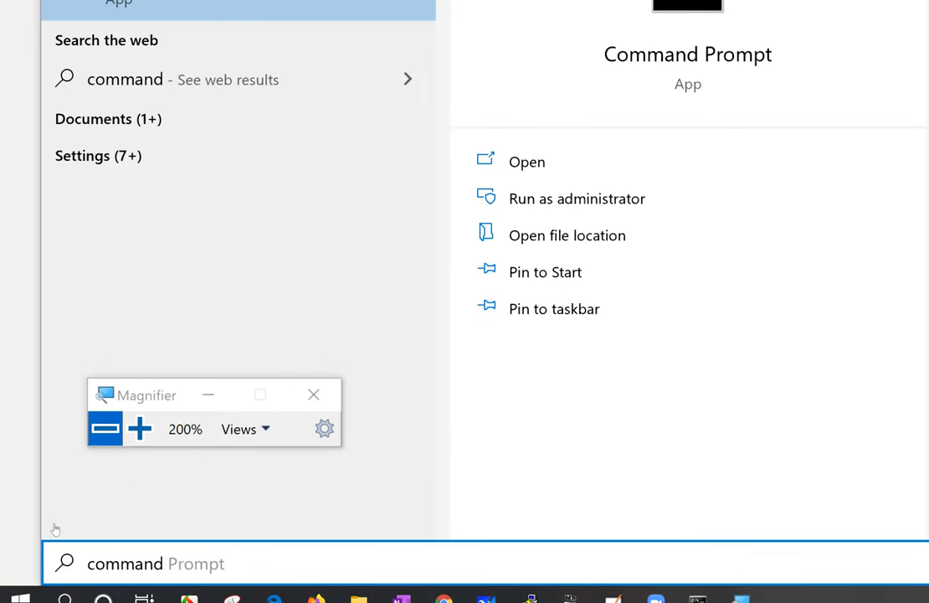
key("super+minus")
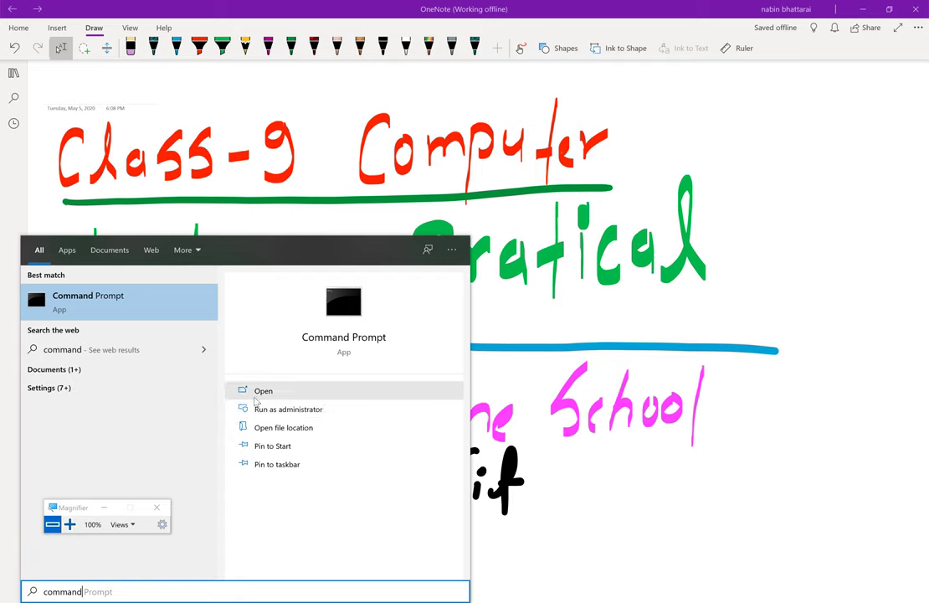
left_click(785, 266)
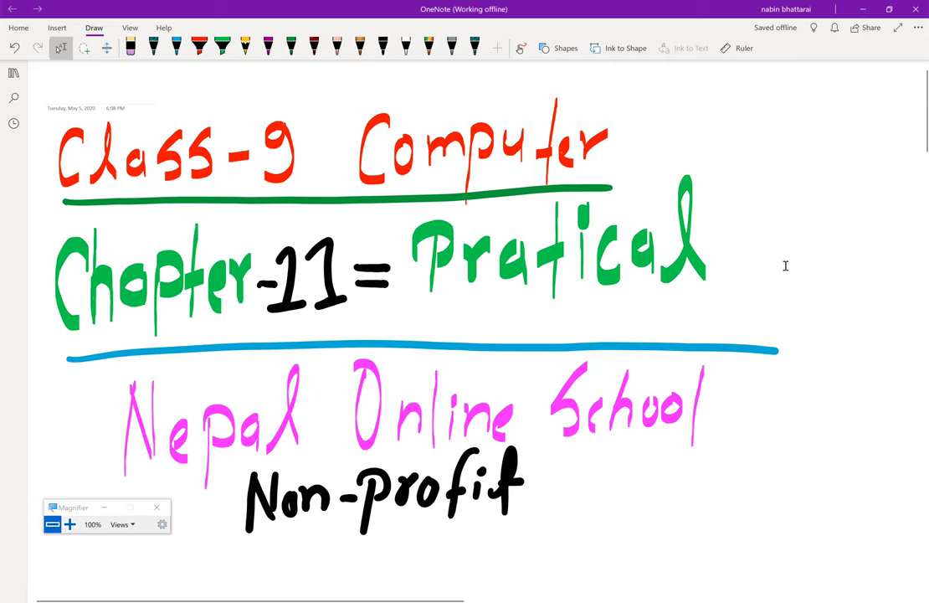
Launch the Command Prompt by running cmd from the Run dialog
key("super+r")
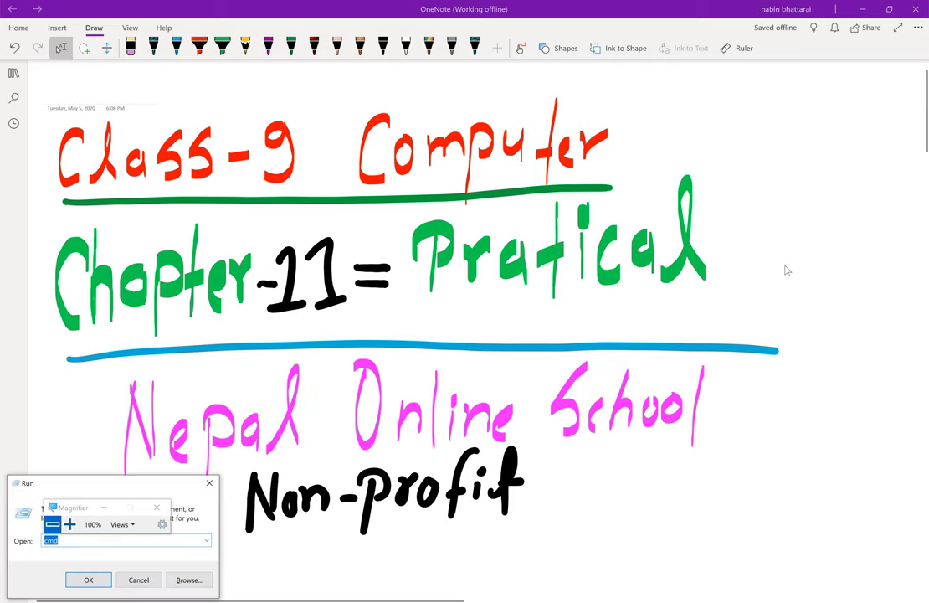
left_click_drag(67, 511, 172, 429)
key("BackSpace")
type("cmd")
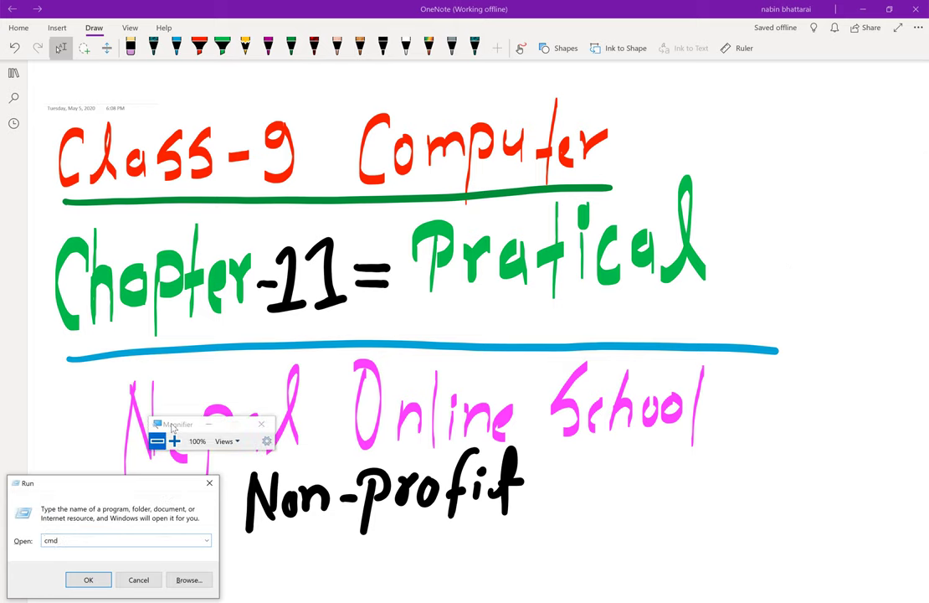
key("Return")
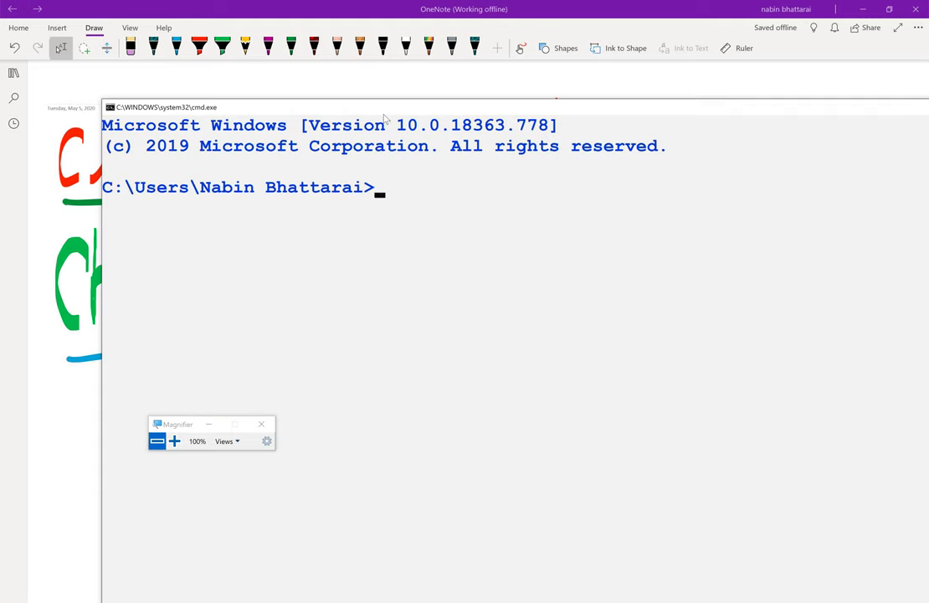
Maximize the Command Prompt window and magnify the screen to 200%
left_click_drag(382, 110, 331, 5)
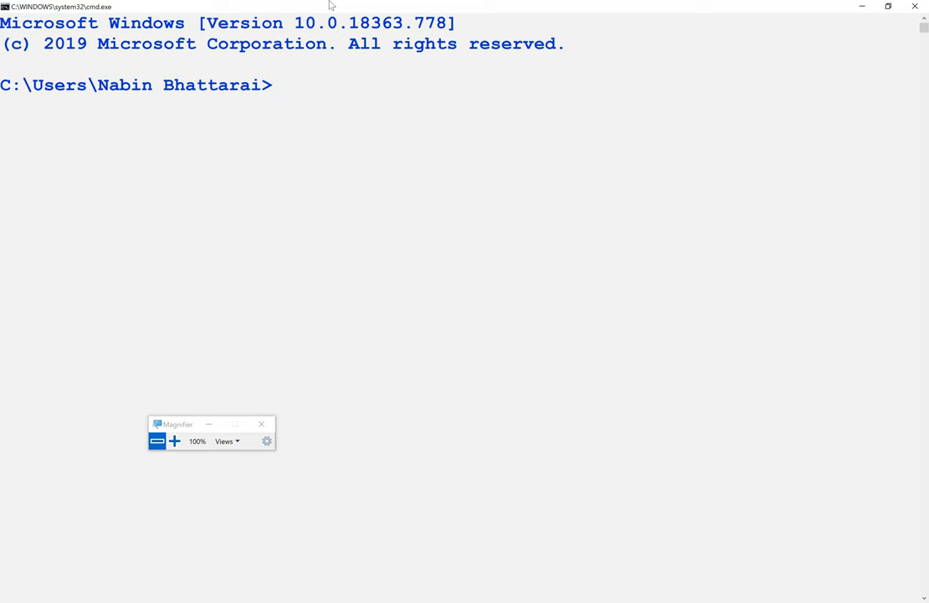
left_click_drag(175, 425, 37, 114)
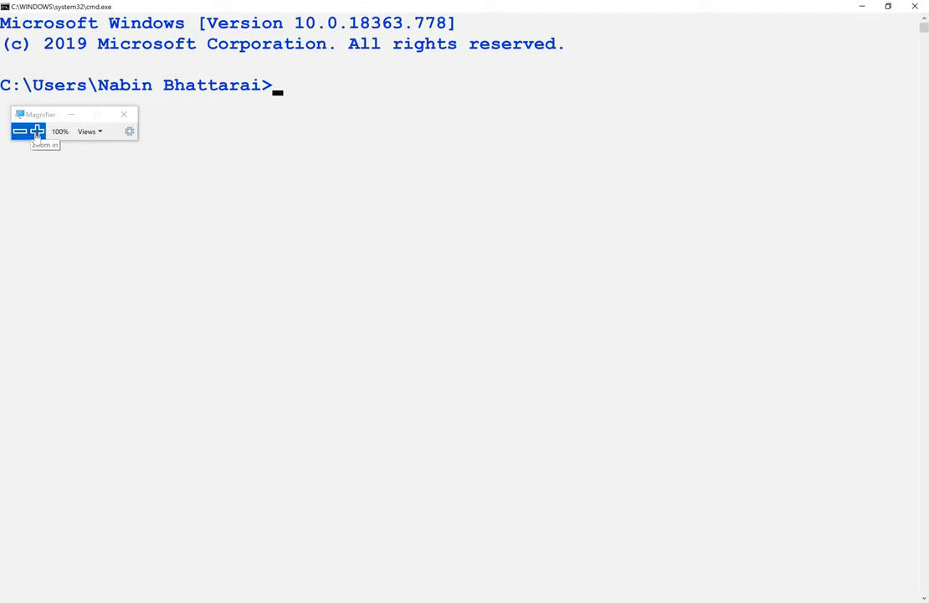
left_click(37, 132)
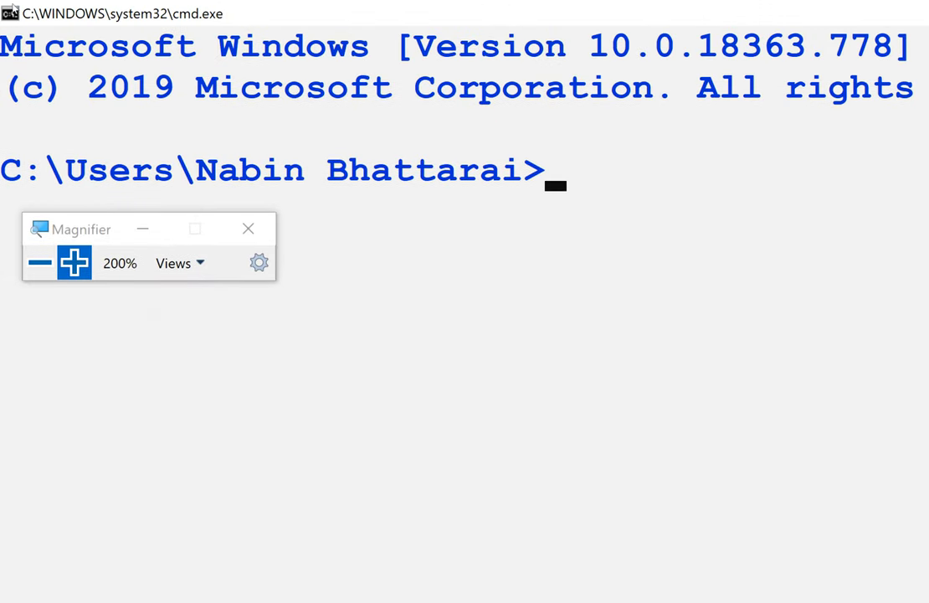
Open the Command Prompt window's properties and show its Options settings
right_click(38, 10)
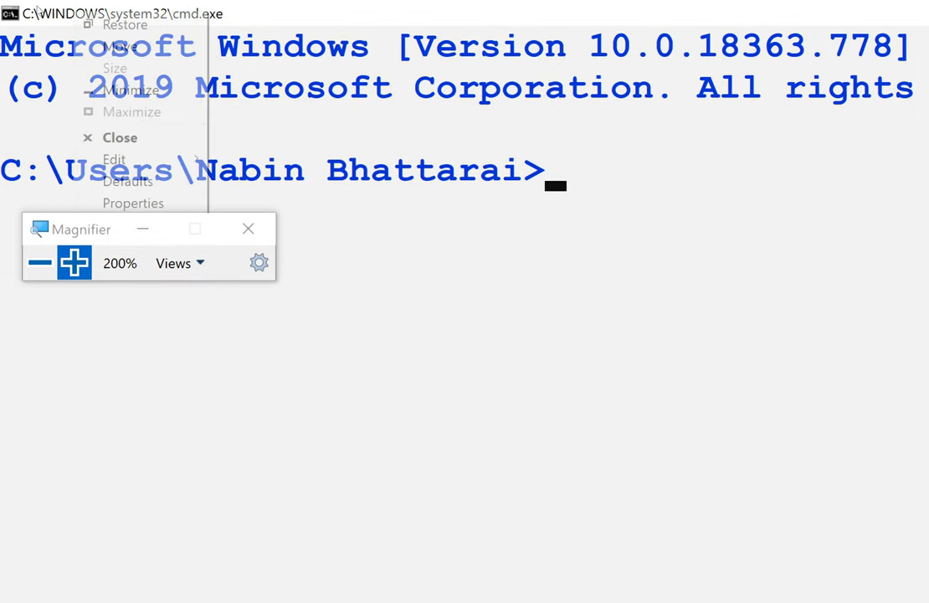
mouse_move(83, 81)
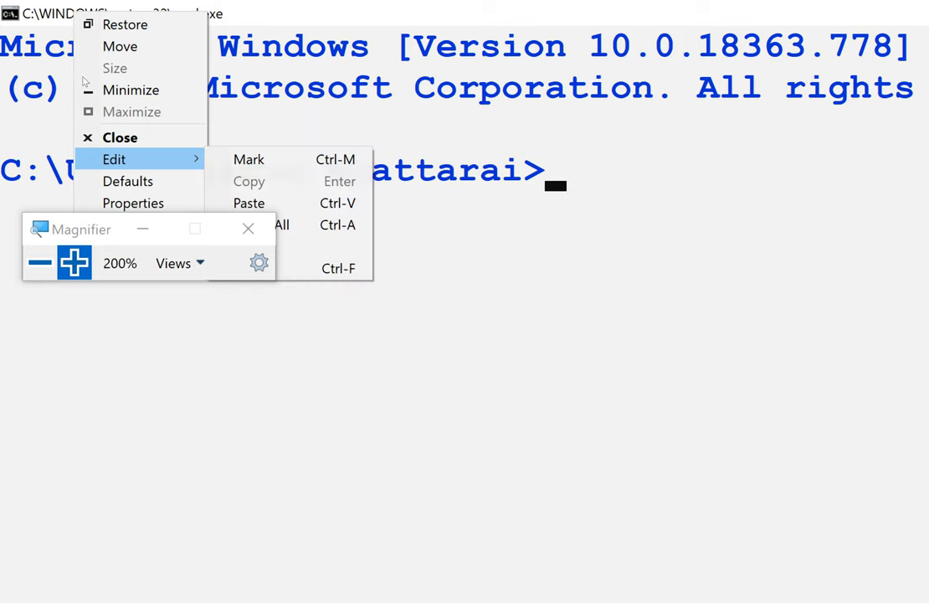
left_click(54, 98)
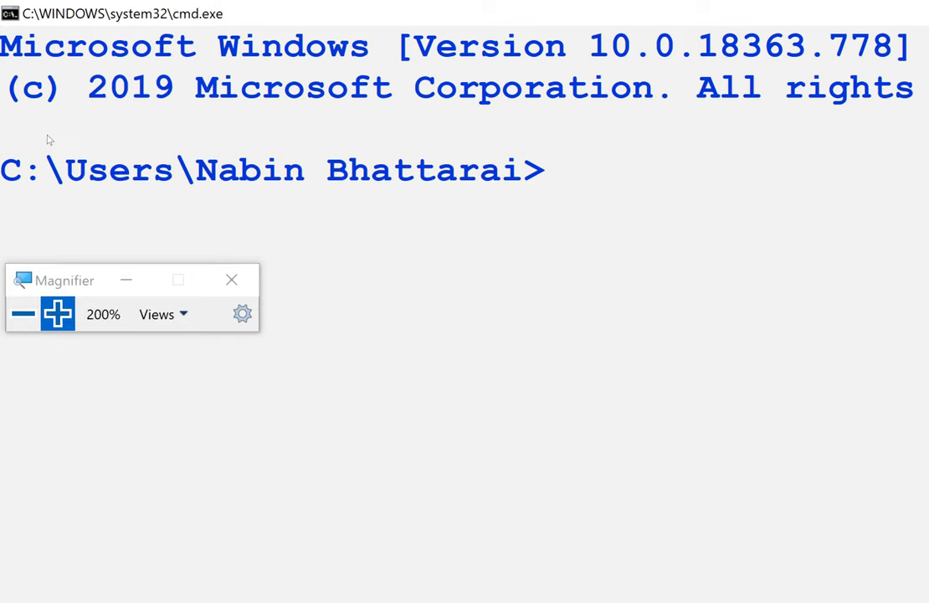
right_click(167, 7)
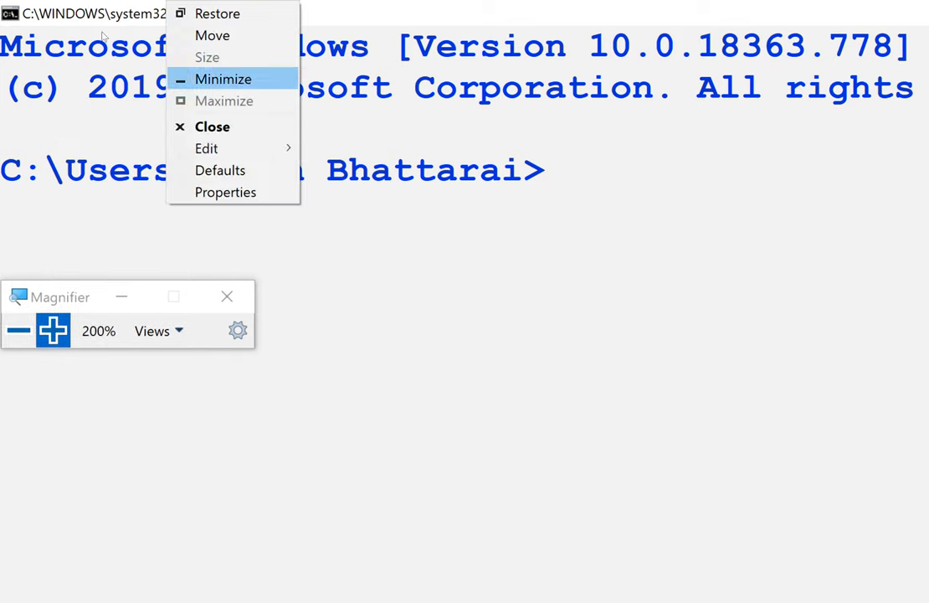
mouse_move(206, 148)
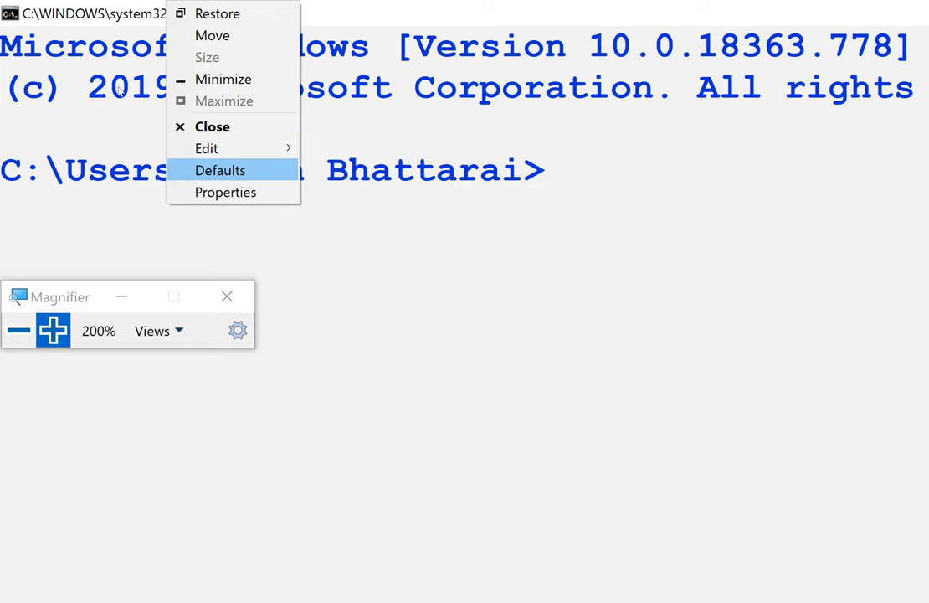
key("Down")
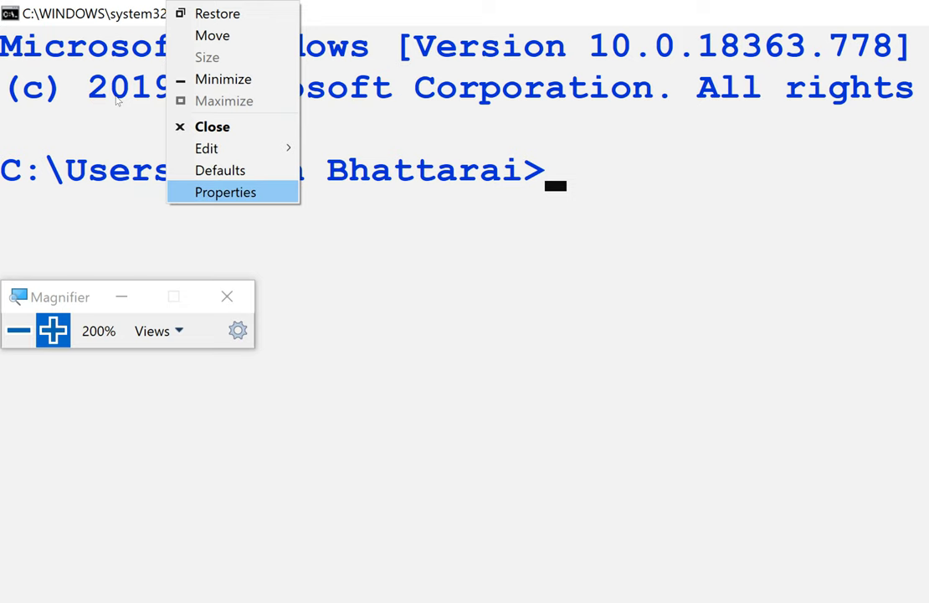
key("Return")
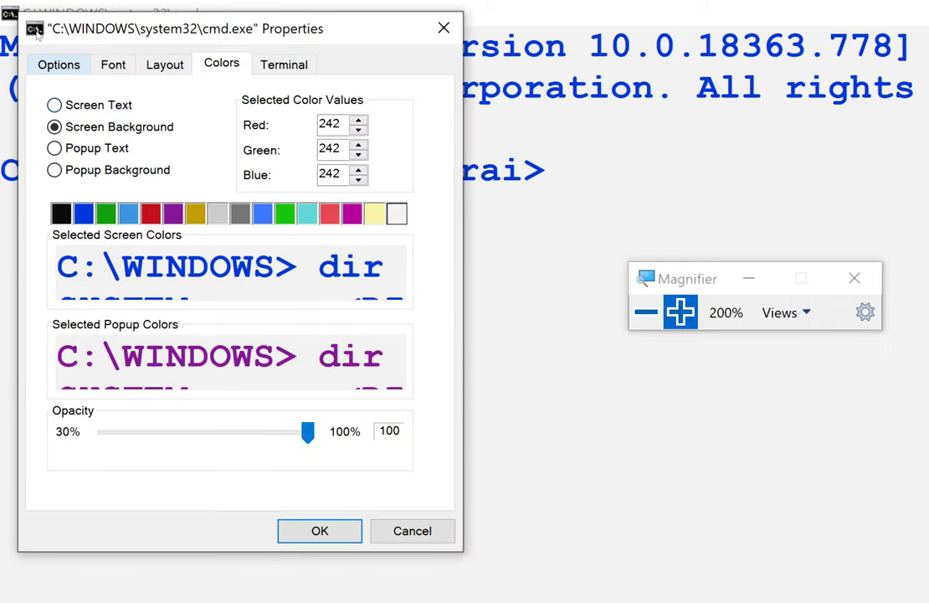
left_click(60, 68)
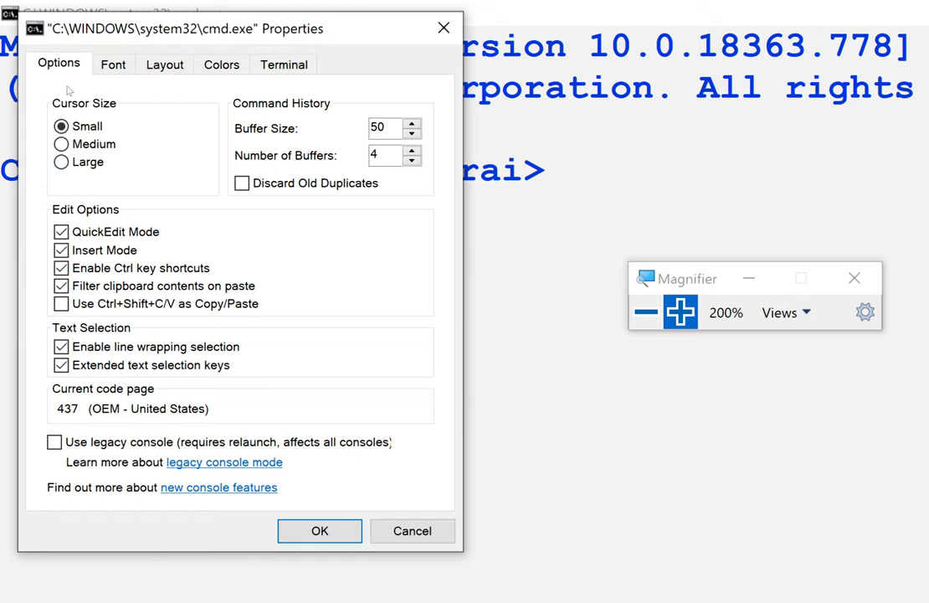
Try smaller console font sizes down to 18 and set the size back to 36
key("ctrl+Tab")
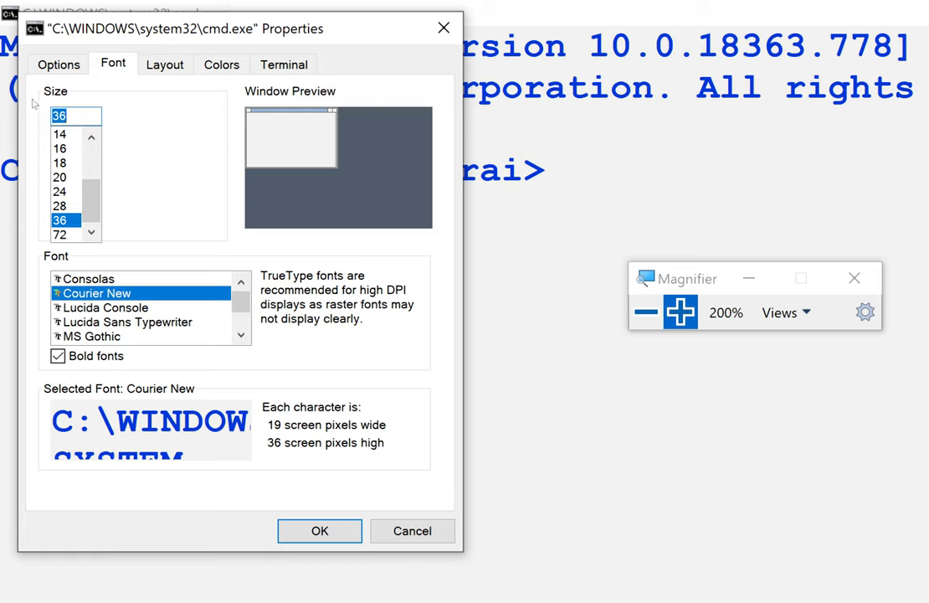
key("Up")
key("Up")
key("Up")
key("Up")
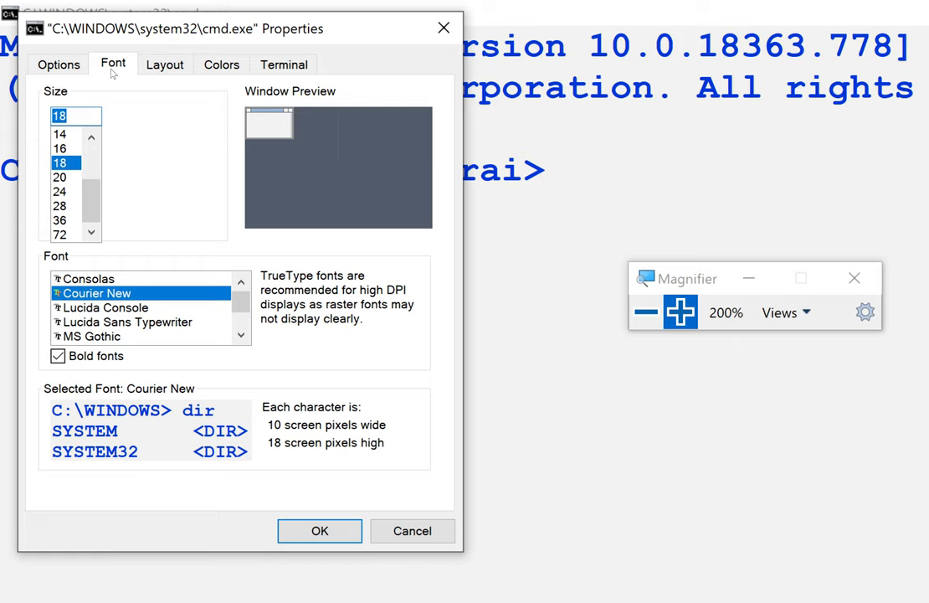
key("Down")
key("Down")
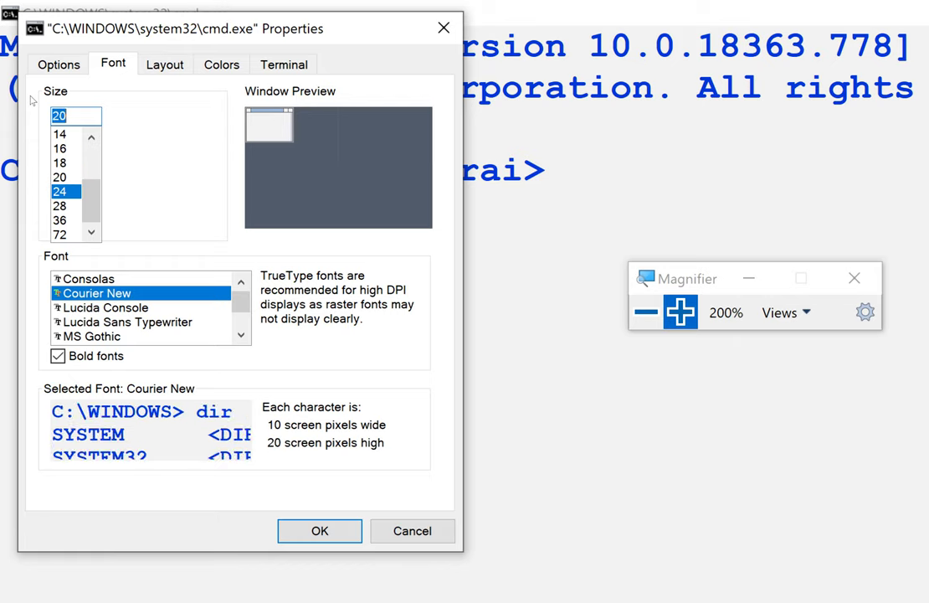
key("Down")
key("Down")
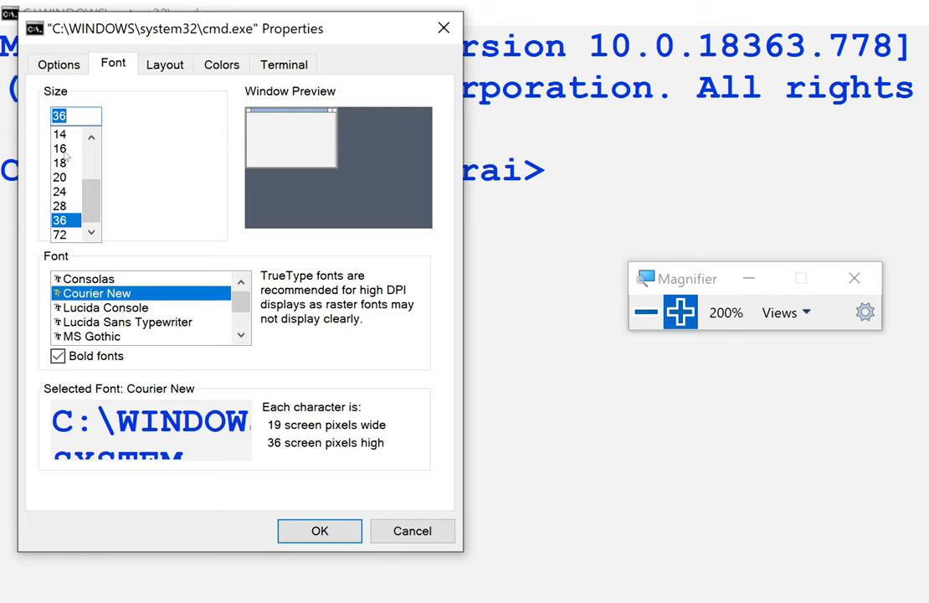
Preview Lucida Console, Lucida Sans Typewriter and SimSun-ExtB as the console font, and reselect Courier New
key("Tab")
key("Down")
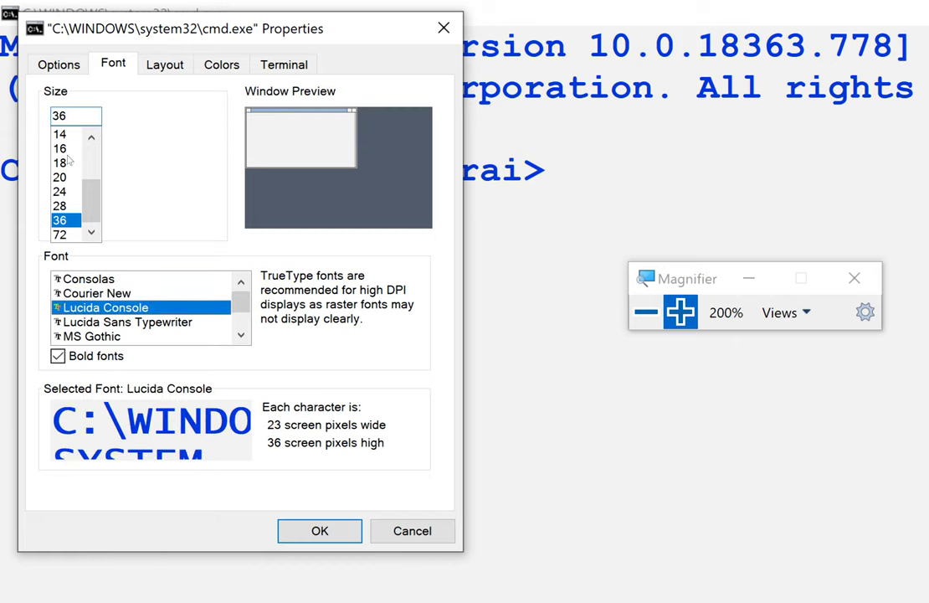
key("Down")
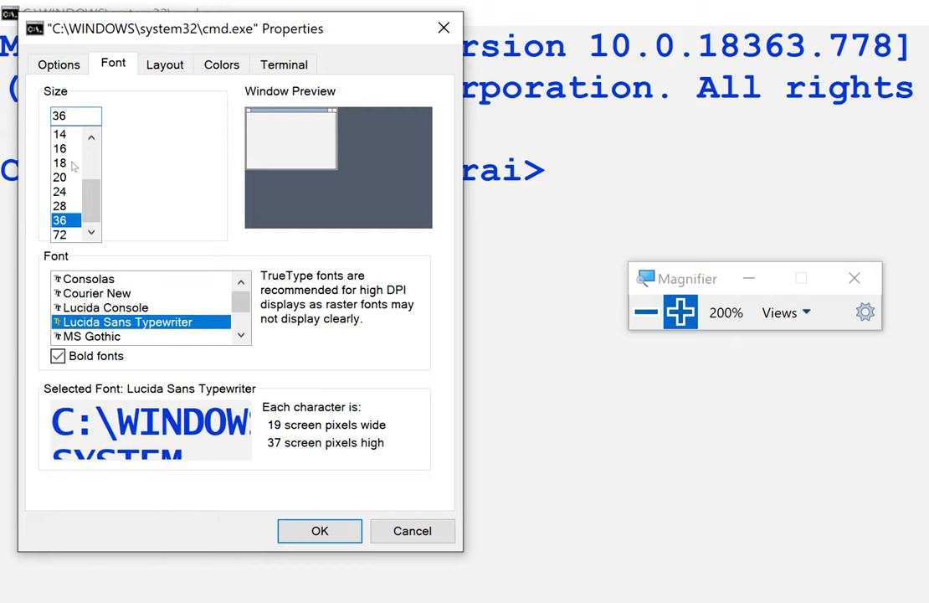
key("End")
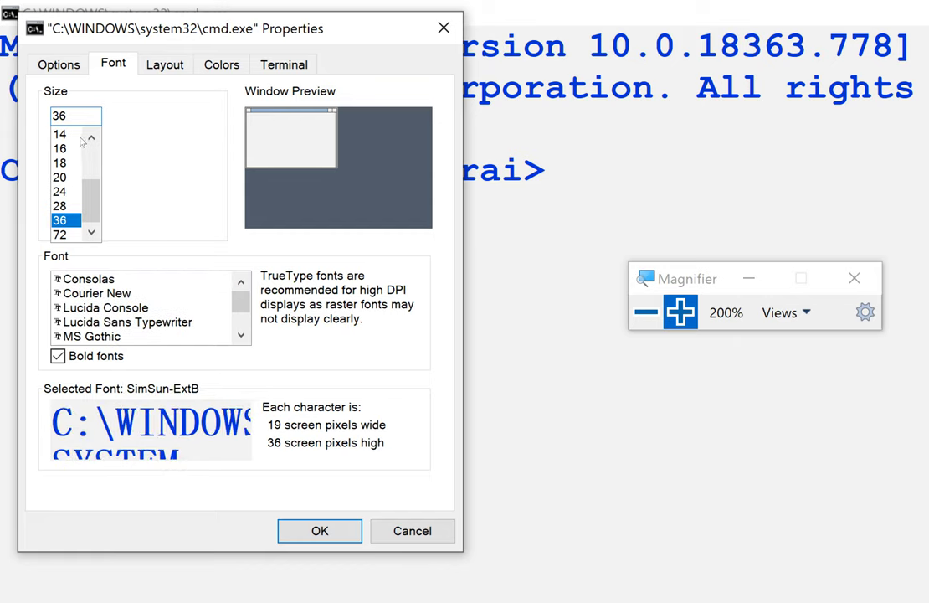
key("c")
key("c")
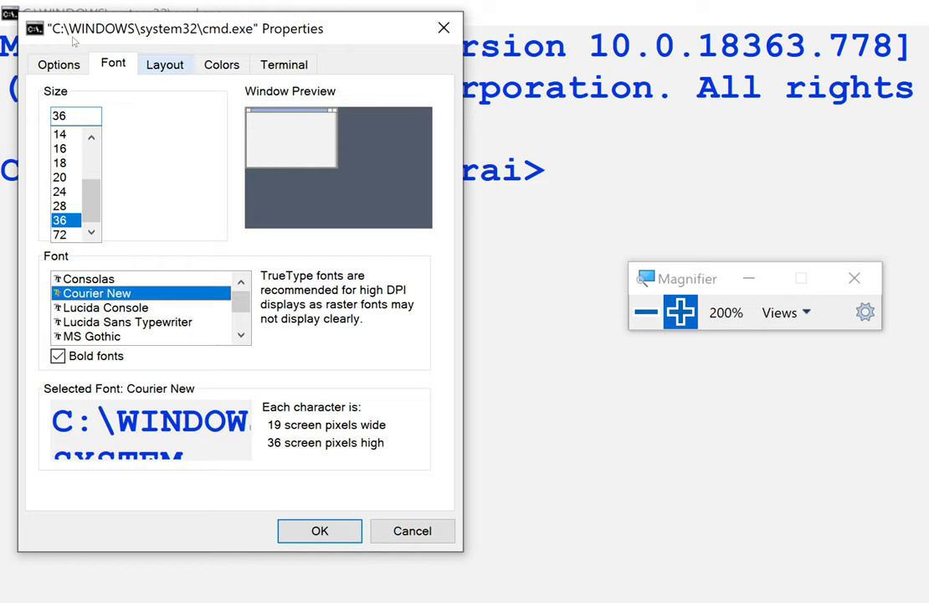
In the Layout settings, turn off wrapping of text output on resize and turn it back on
key("ctrl+Tab")
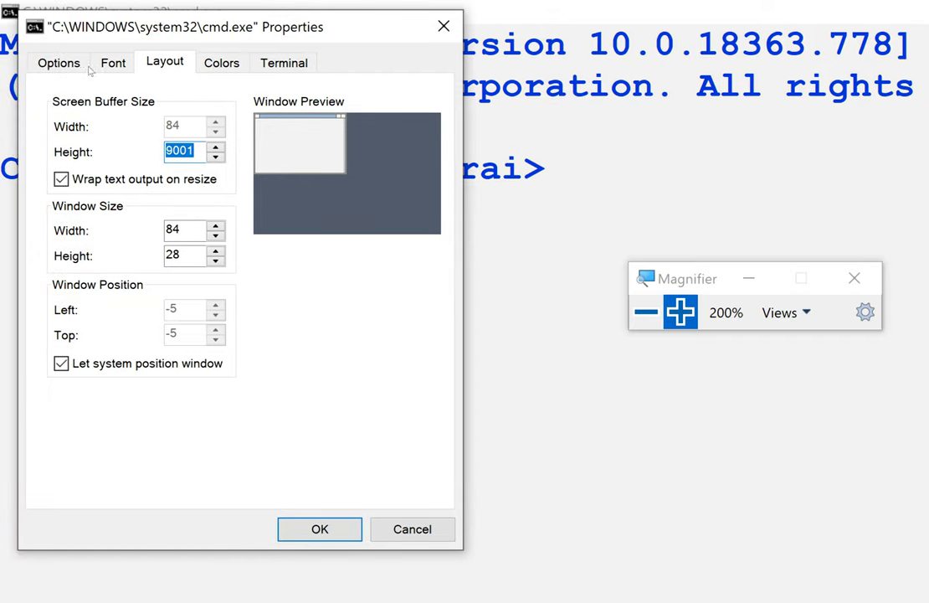
key("End")
key("alt+w")
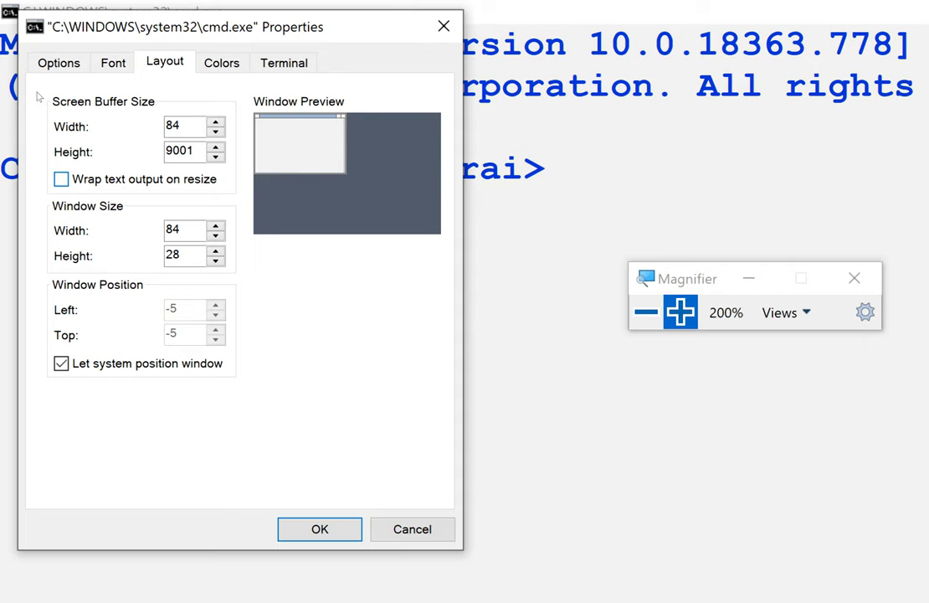
key("shift+Tab")
key("shift+Tab")
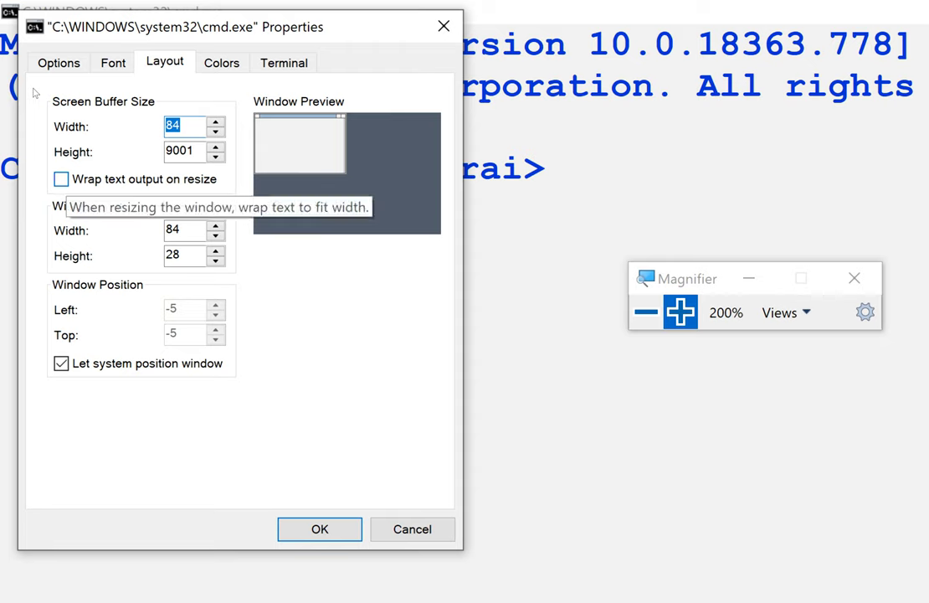
key("alt+w")
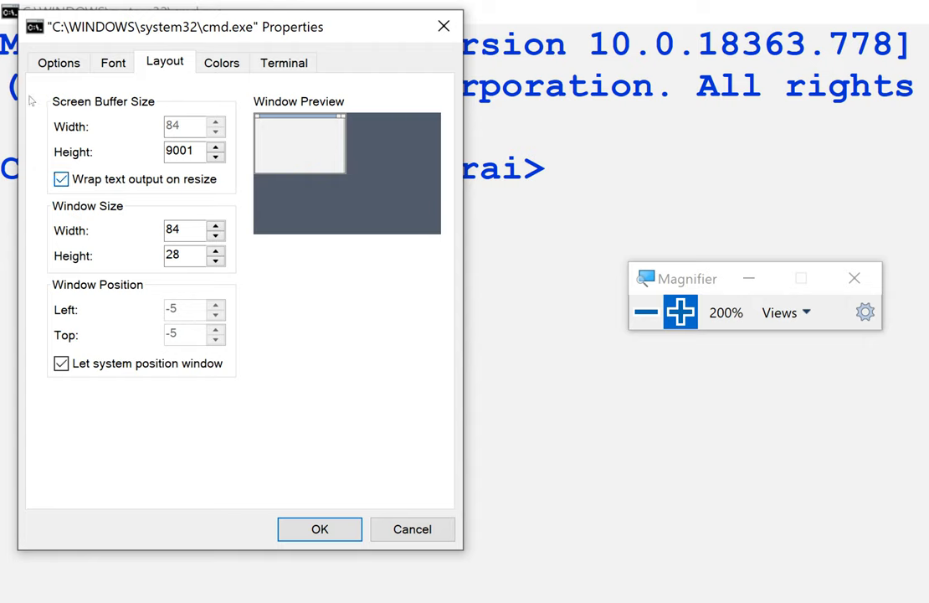
Go through the window width and height values in the Layout settings and show the Colors settings
key("Tab")
key("Tab")
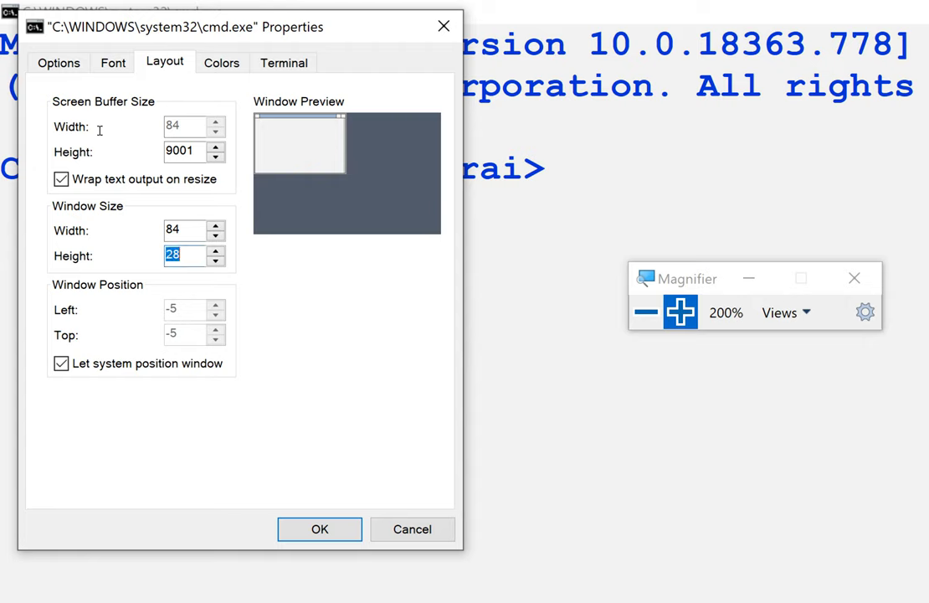
key("shift+Tab")
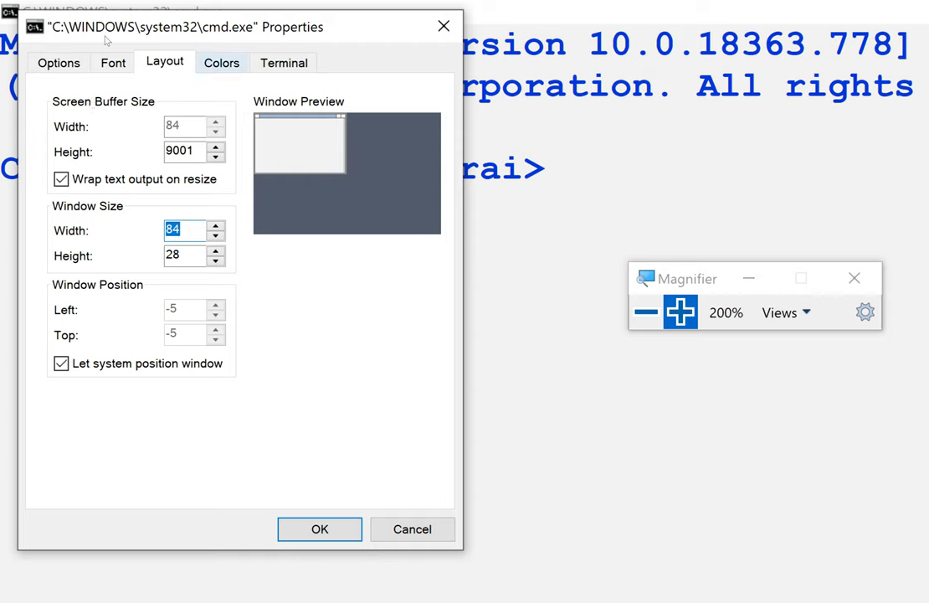
key("ctrl+Tab")
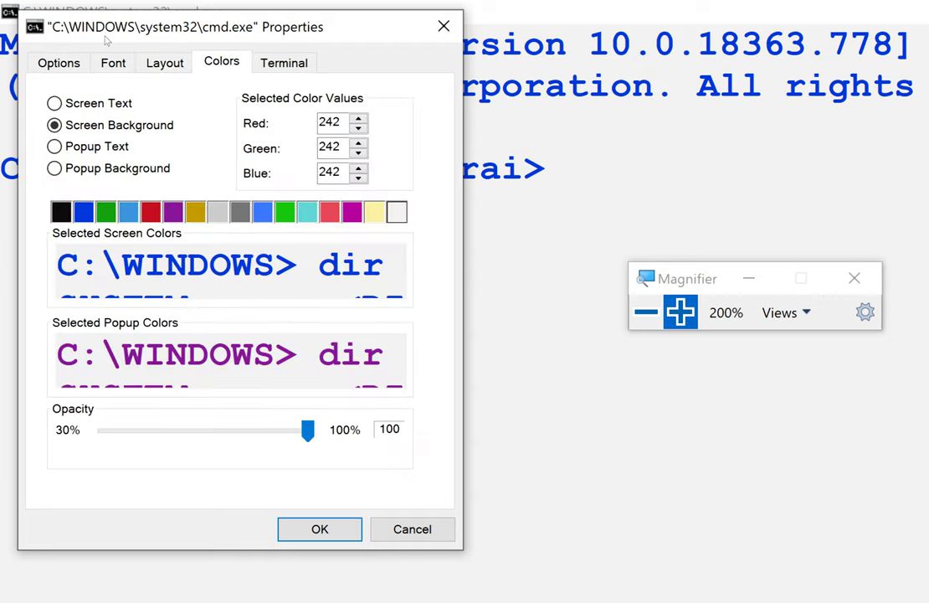
Preview green, red and purple as the Screen Text color and select the bright blue color
key("alt+t")
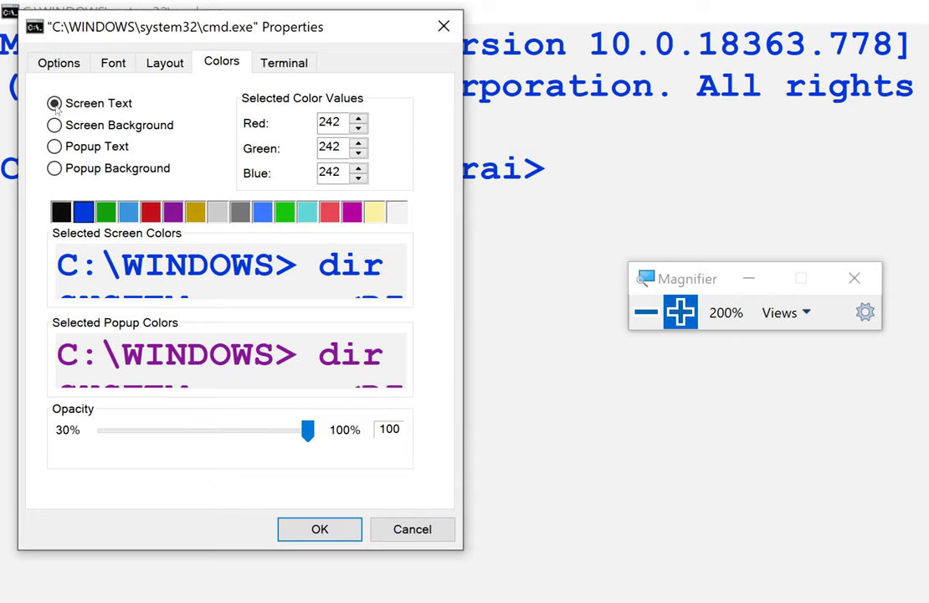
key("Tab")
key("Right")
key("Right")
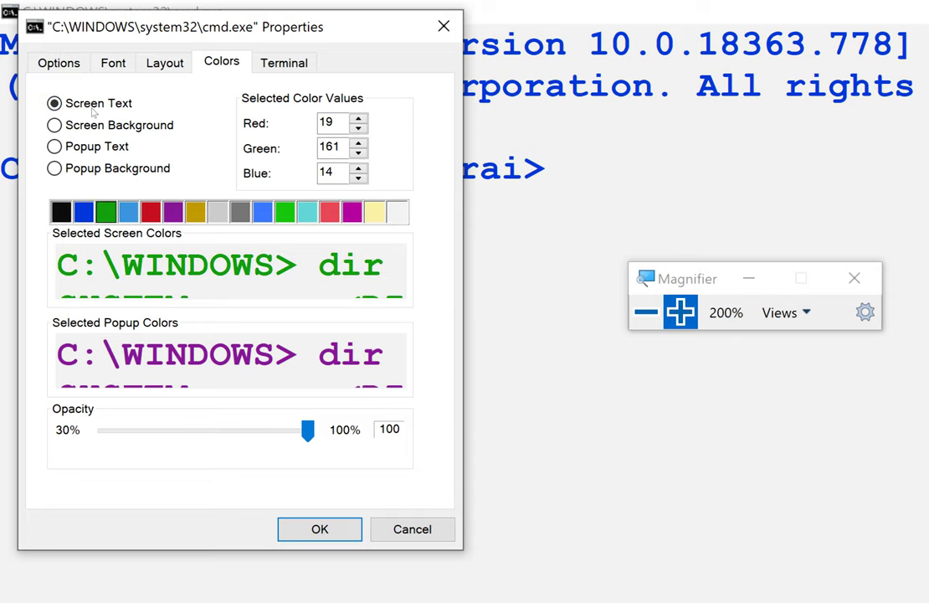
key("Right")
key("Right")
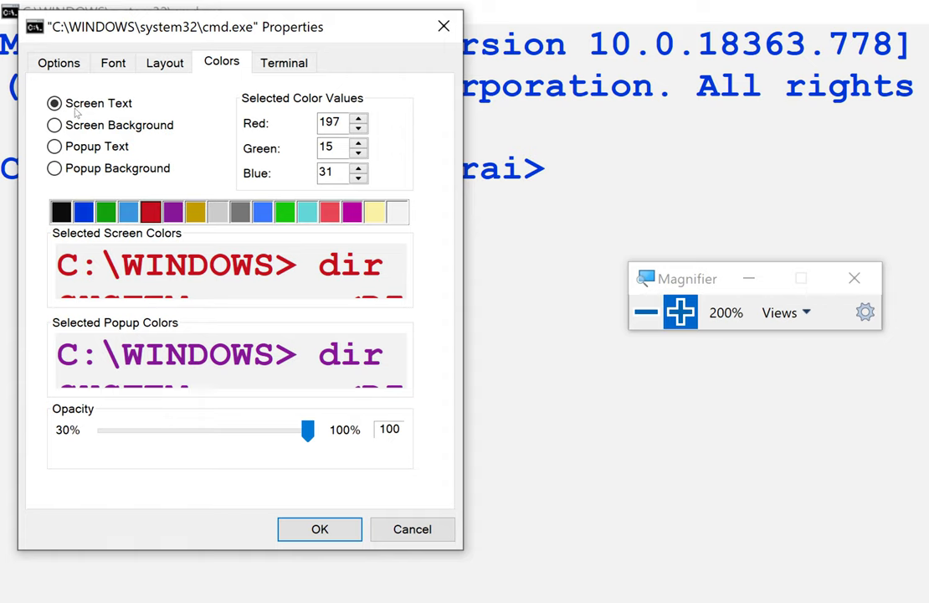
key("Right")
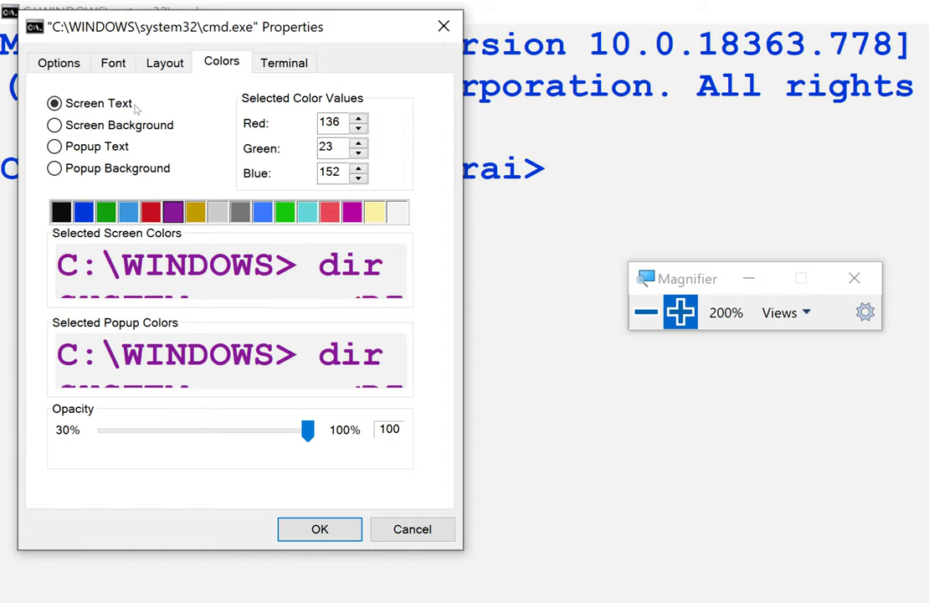
key("Right")
key("Right")
key("Right")
key("Right")
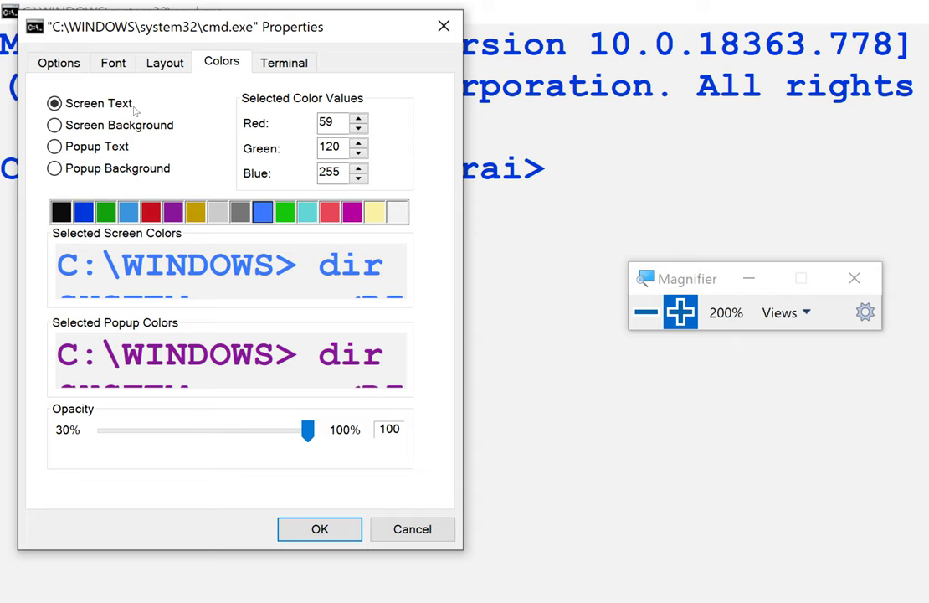
Adjust the selected bright blue Screen Text color to Red 71 and Green 135
key("Tab")
key("Up")
key("Up")
key("Up")
key("Up")
key("Up")
key("Up")
key("Up")
key("Up")
key("Up")
key("Up")
key("Up")
key("Up")
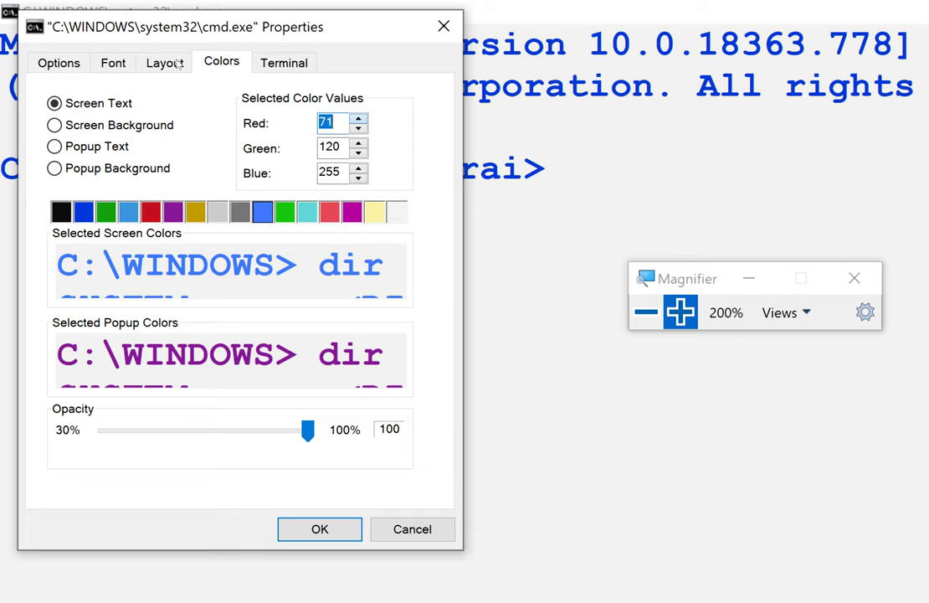
key("Tab")
type("128")
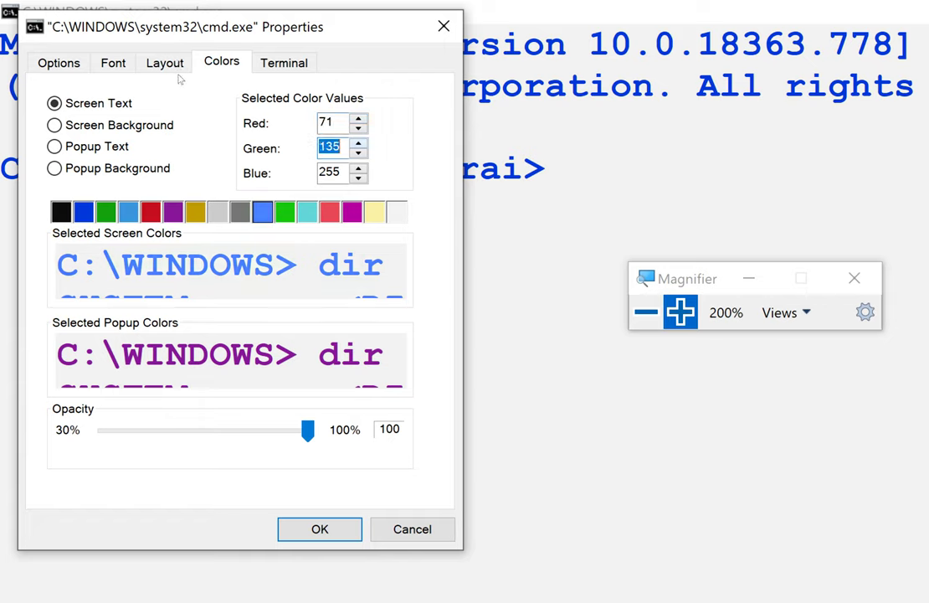
key("Tab")
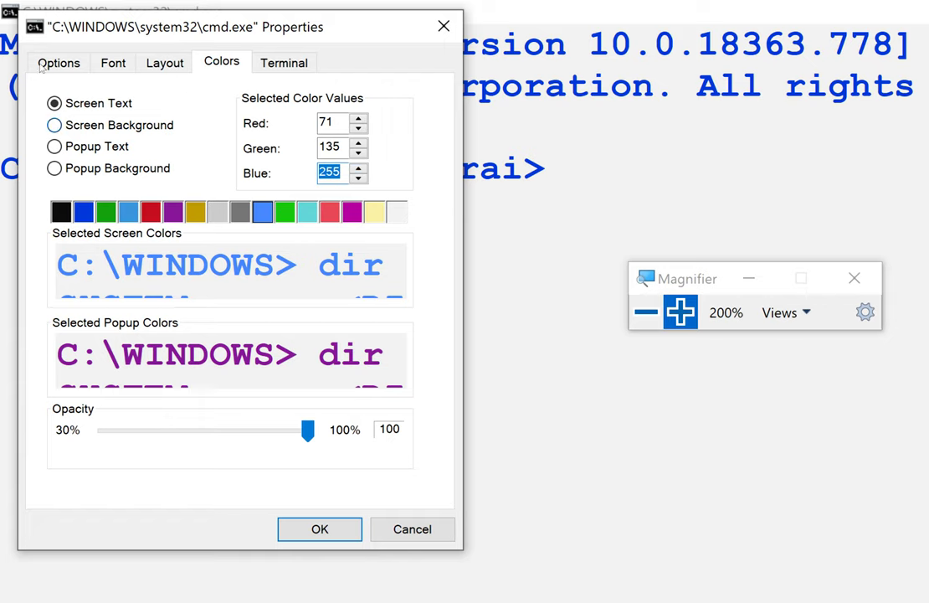
Preview light blue, red, dark yellow, light gray and white as the Screen Background color
key("alt+b")
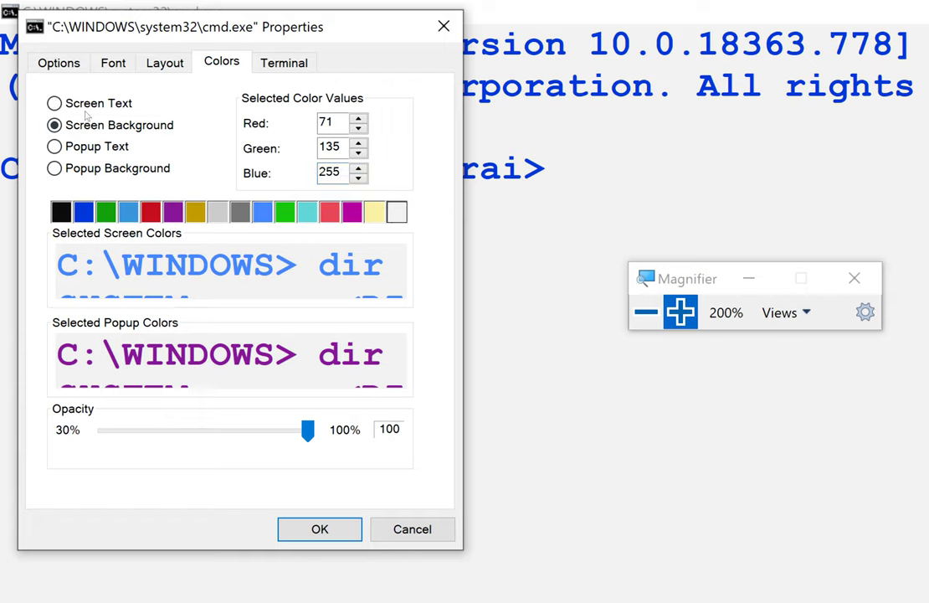
left_click(53, 102)
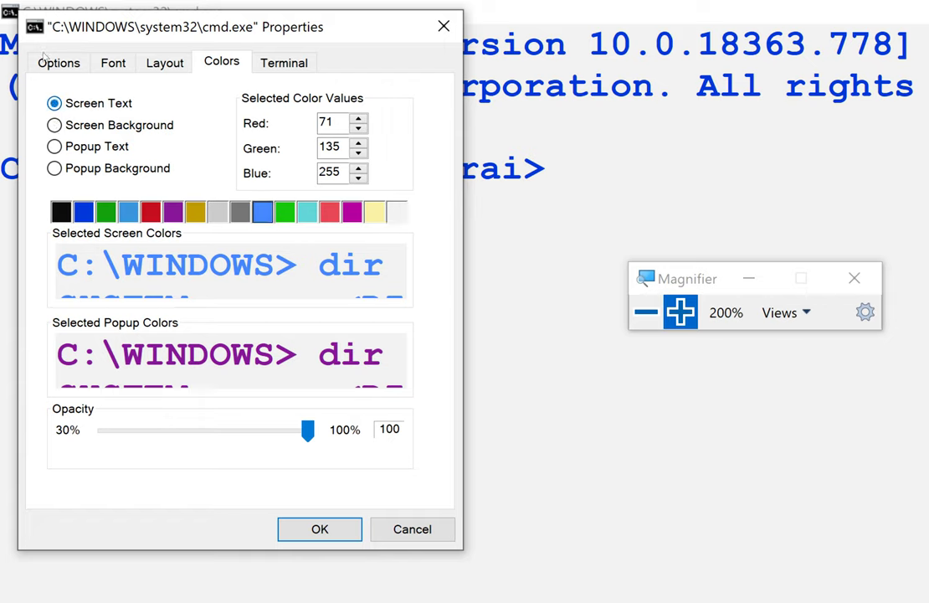
left_click(72, 125)
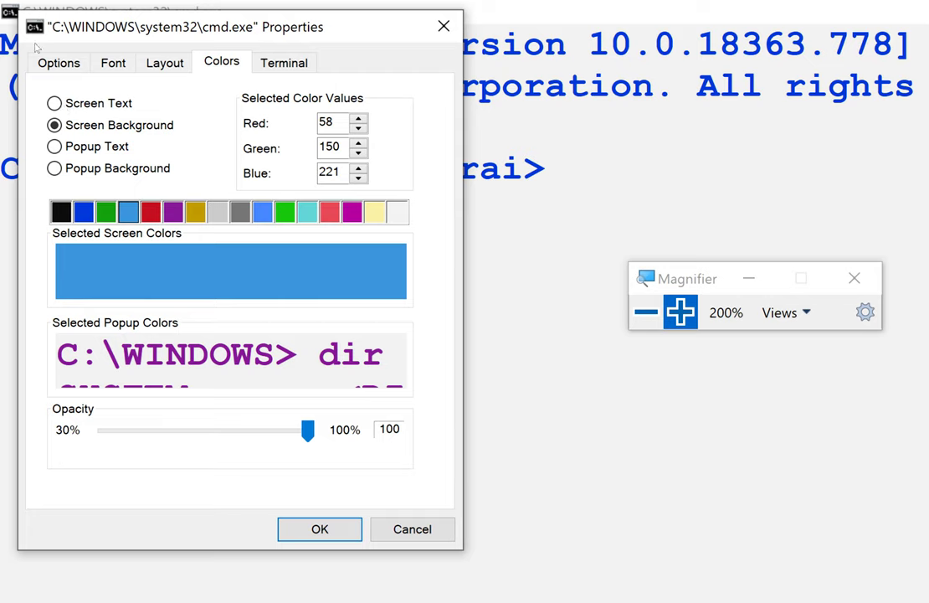
key("Right")
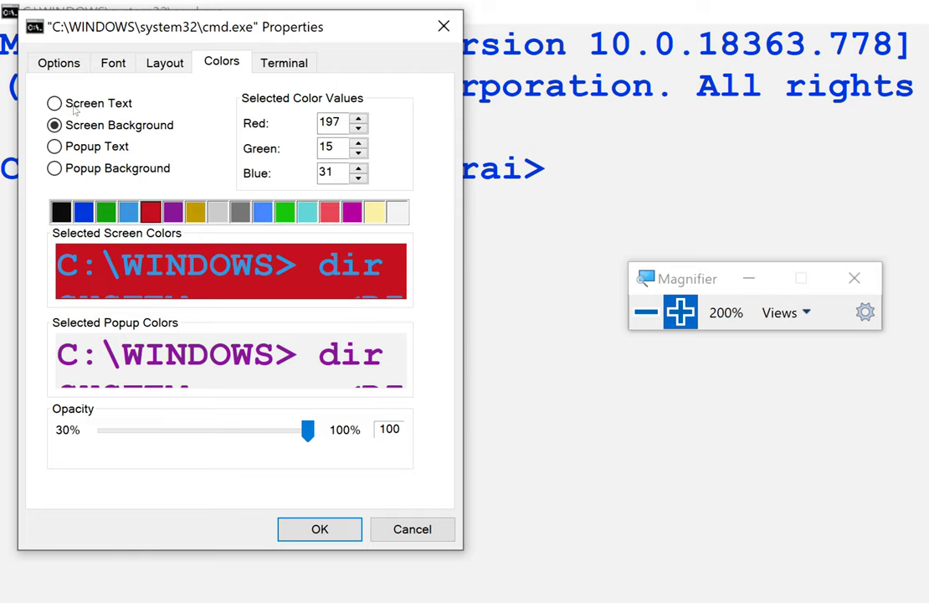
key("Right")
key("Right")
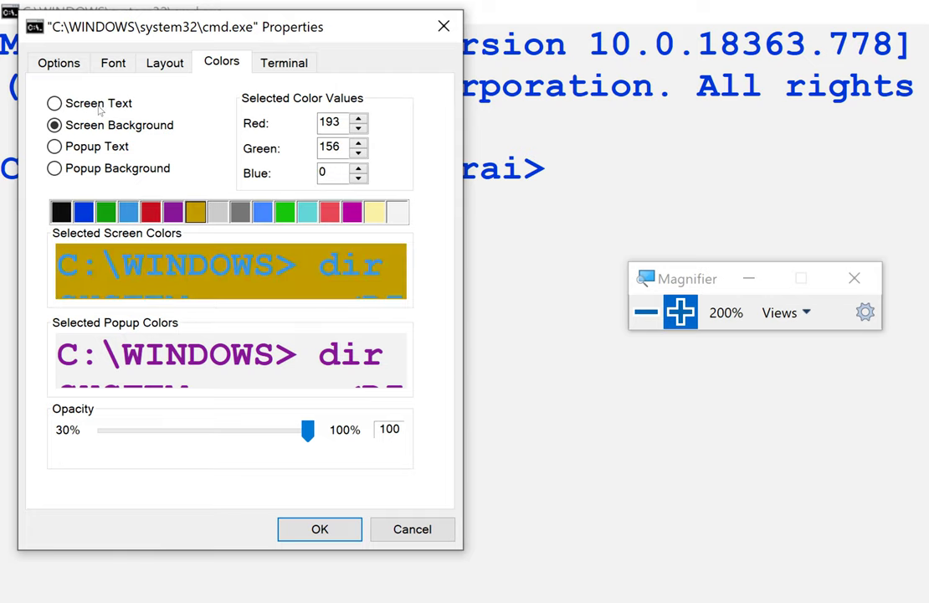
key("Right")
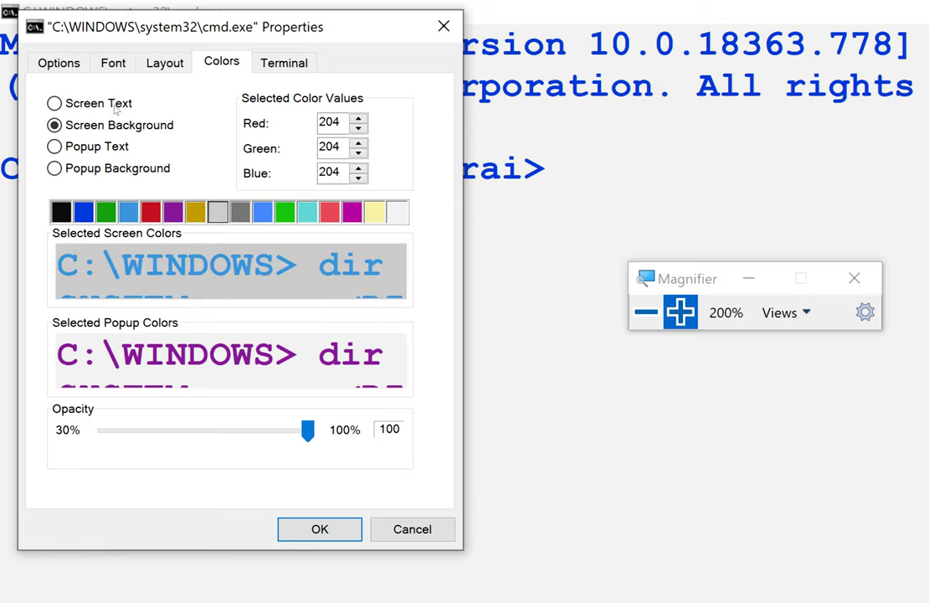
key("End")
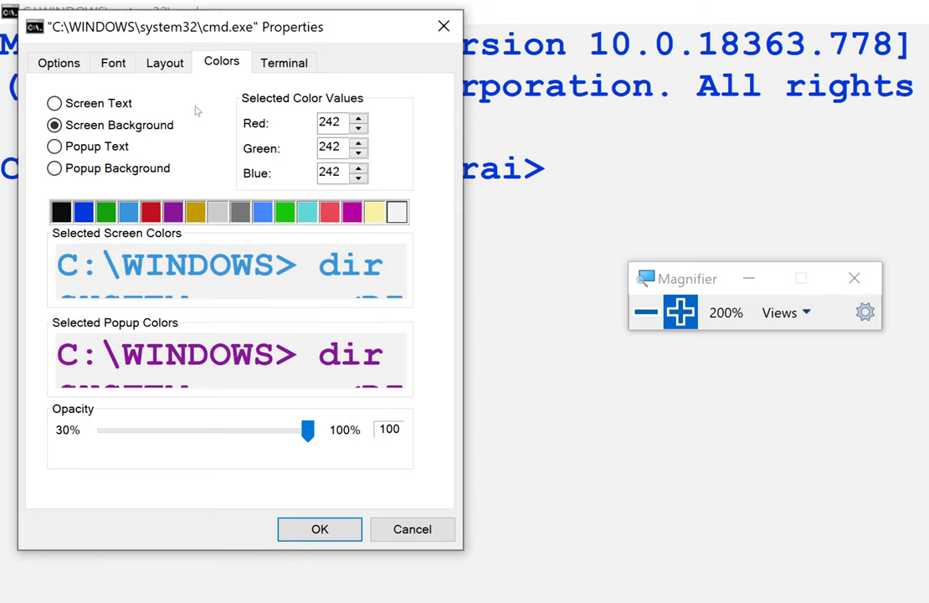
Try a red Screen Background color combined with white Screen Text
key("Home")
key("Right")
key("Right")
key("Right")
key("Right")
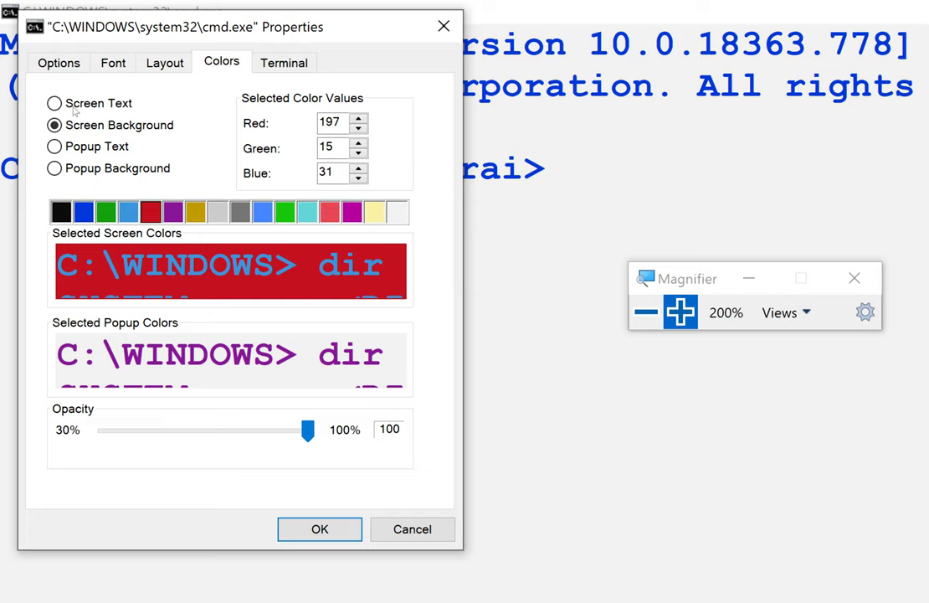
key("shift+Tab")
key("Up")
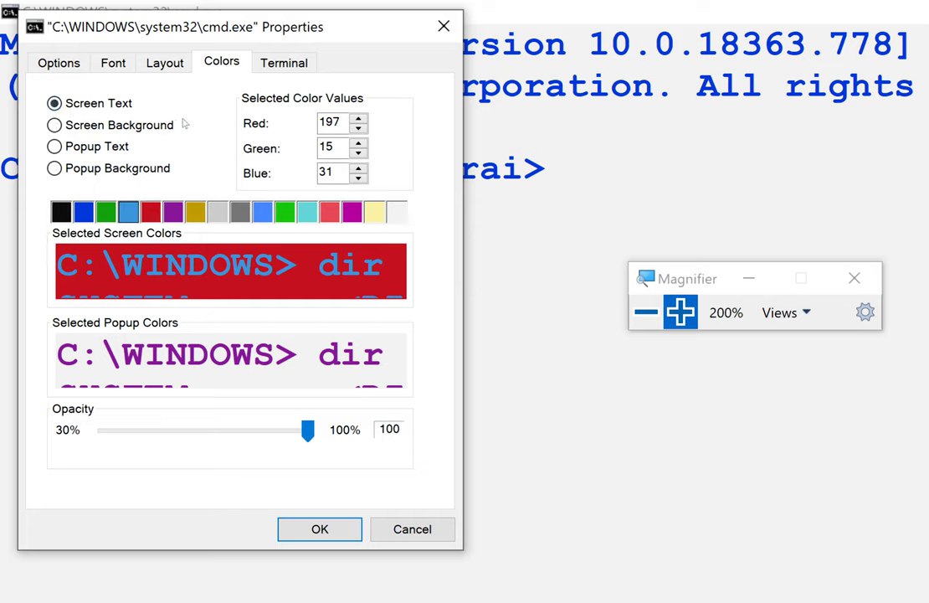
key("End")
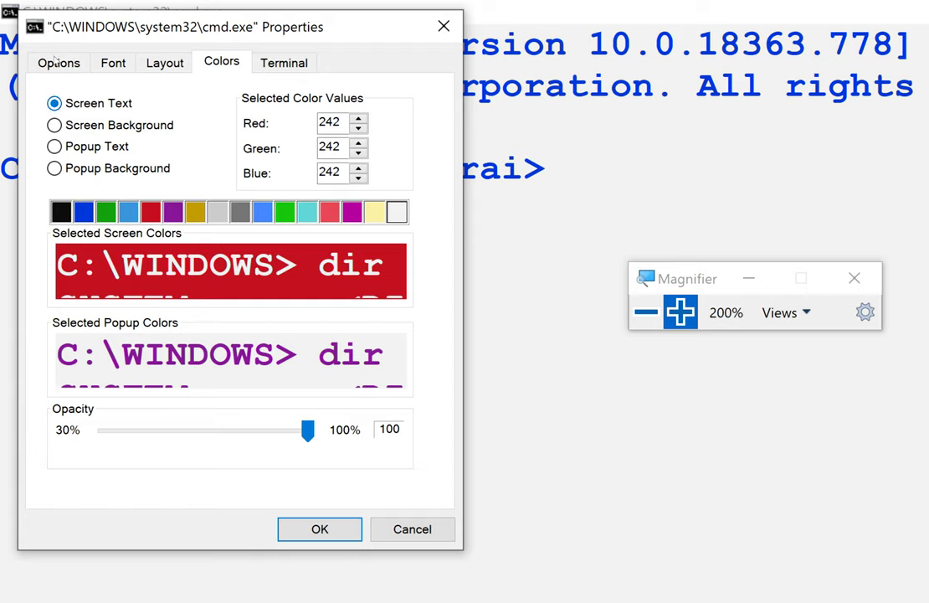
Set the Screen Background color to white and the Screen Text color to purple, and apply the properties
key("Down")
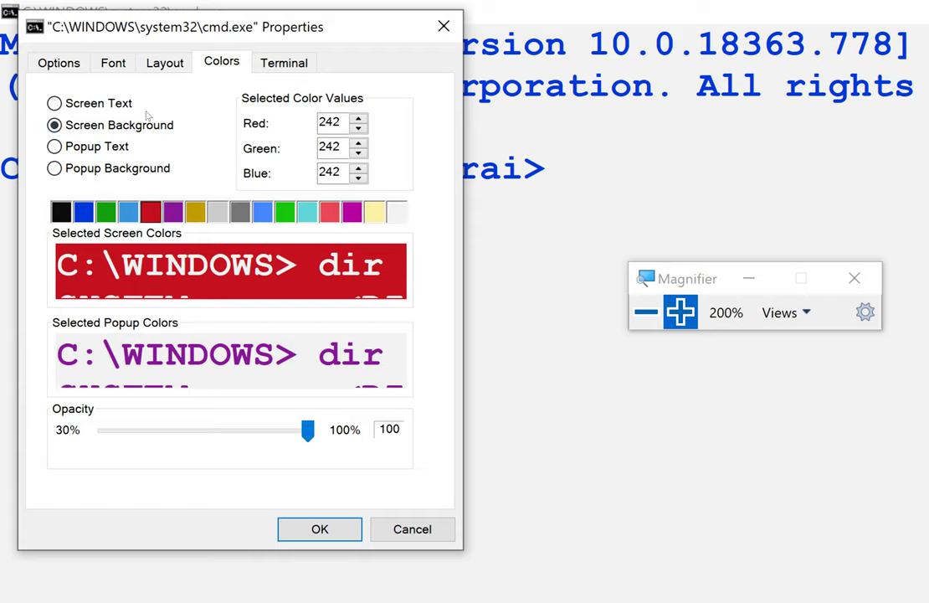
key("End")
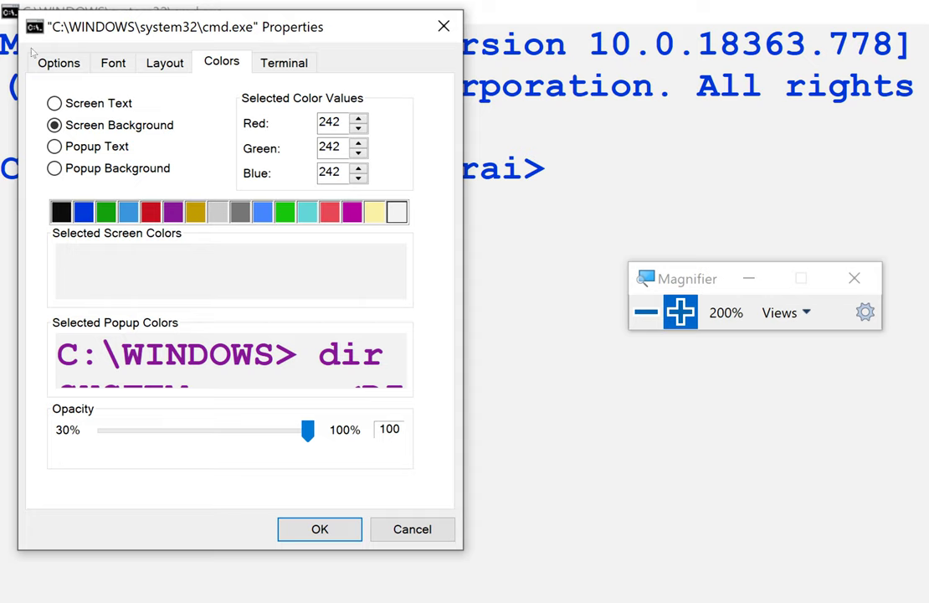
key("Up")
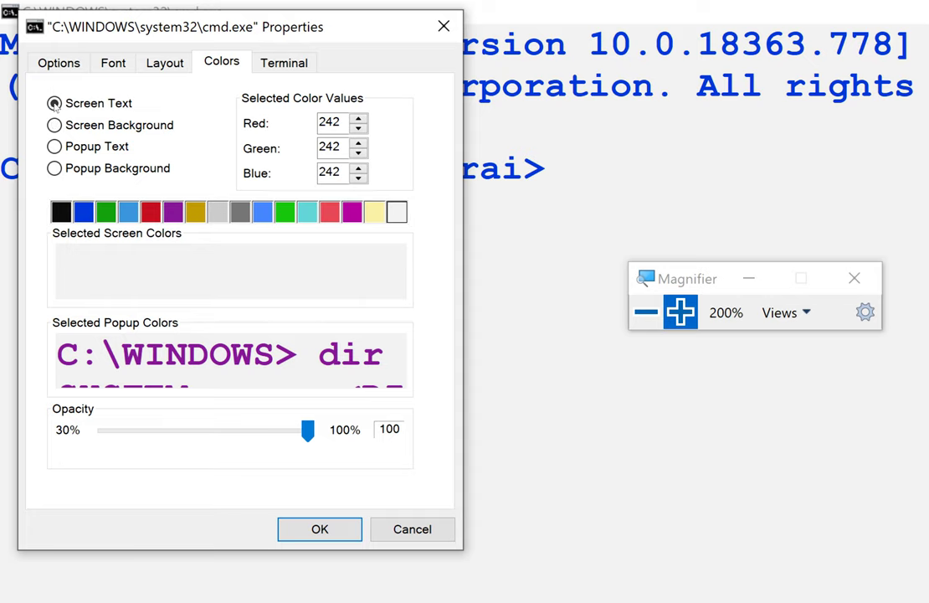
key("Home")
key("Right")
key("Right")
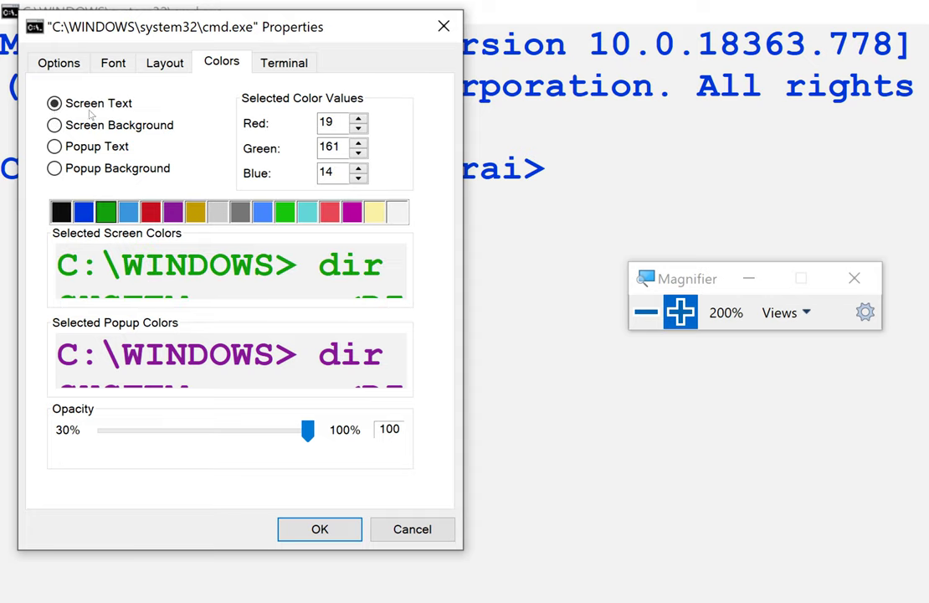
key("Right")
key("Right")
key("Right")
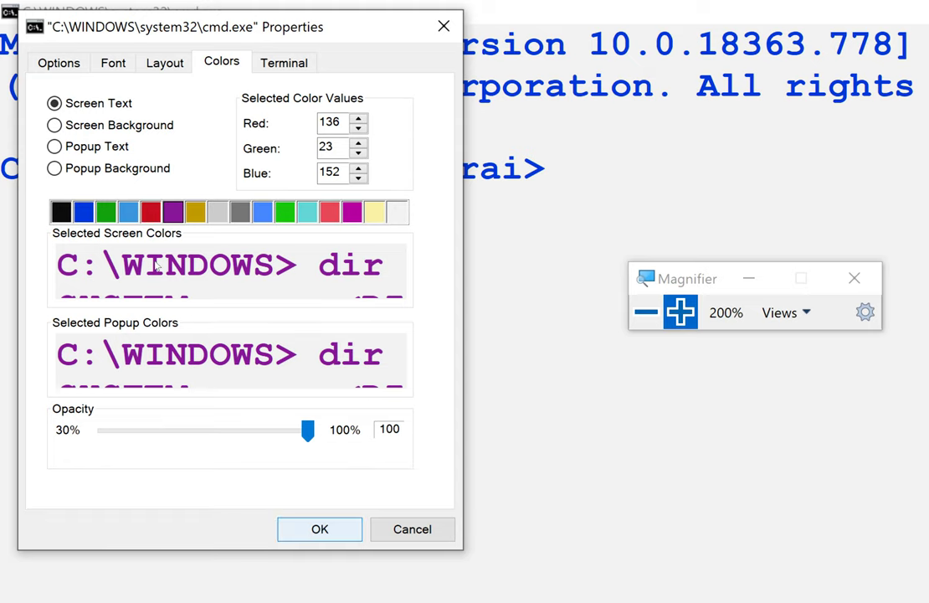
key("Escape")
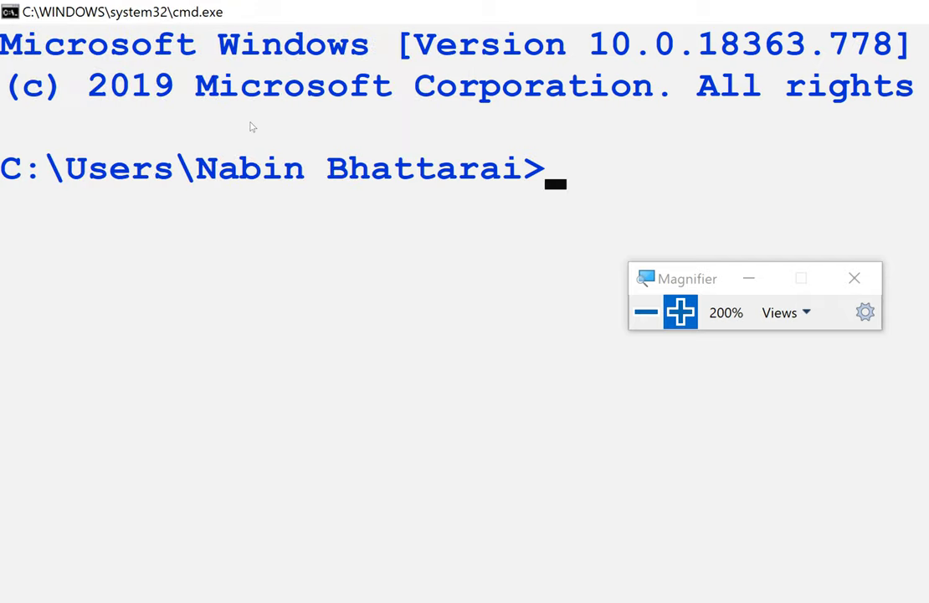
Close the Command Prompt window and launch a new maximized one
key("super+minus")
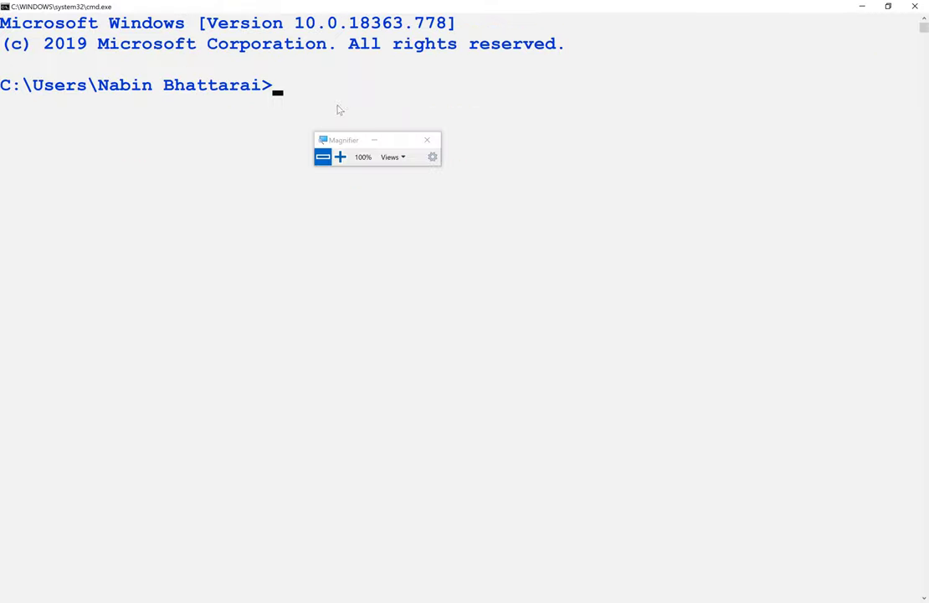
left_click(915, 6)
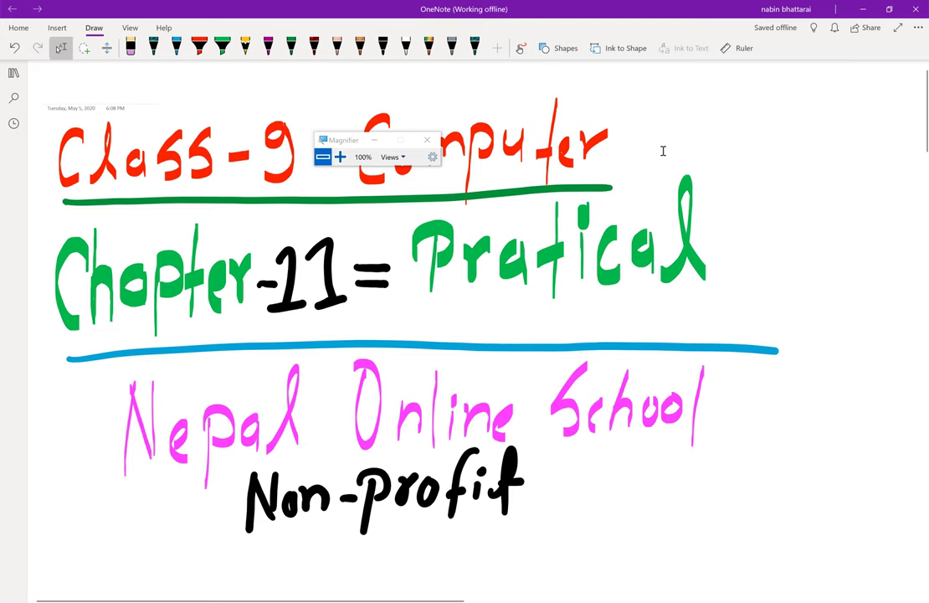
key("super+r")
key("Return")
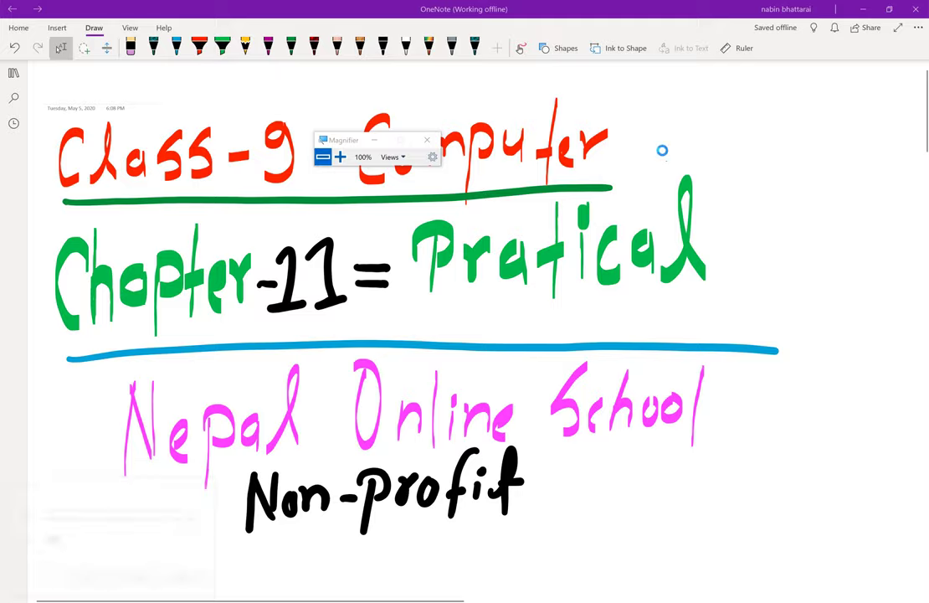
double_click(491, 66)
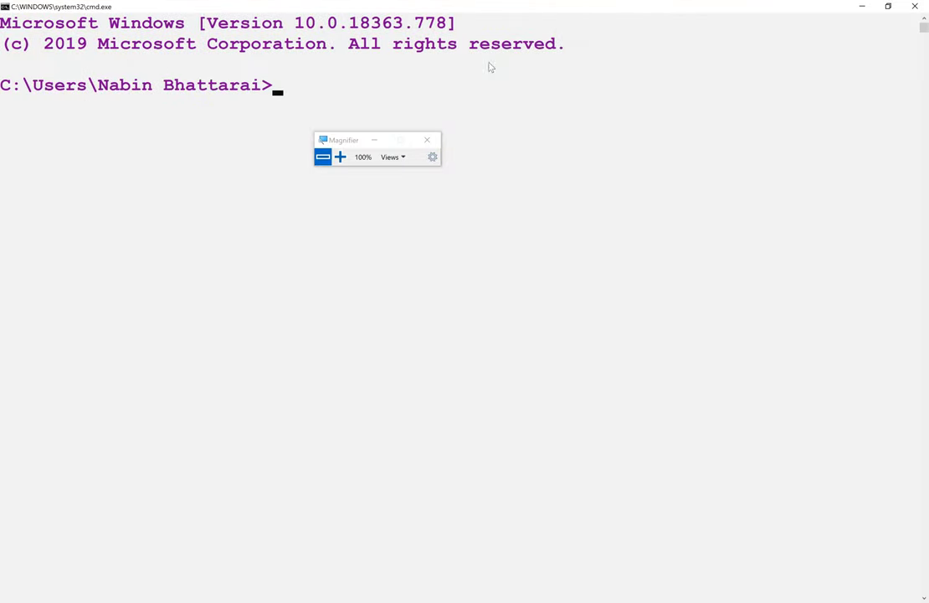
Highlight the console text from the version line down to part of the prompt path
left_click_drag(6, 29, 282, 8)
left_click(82, 23)
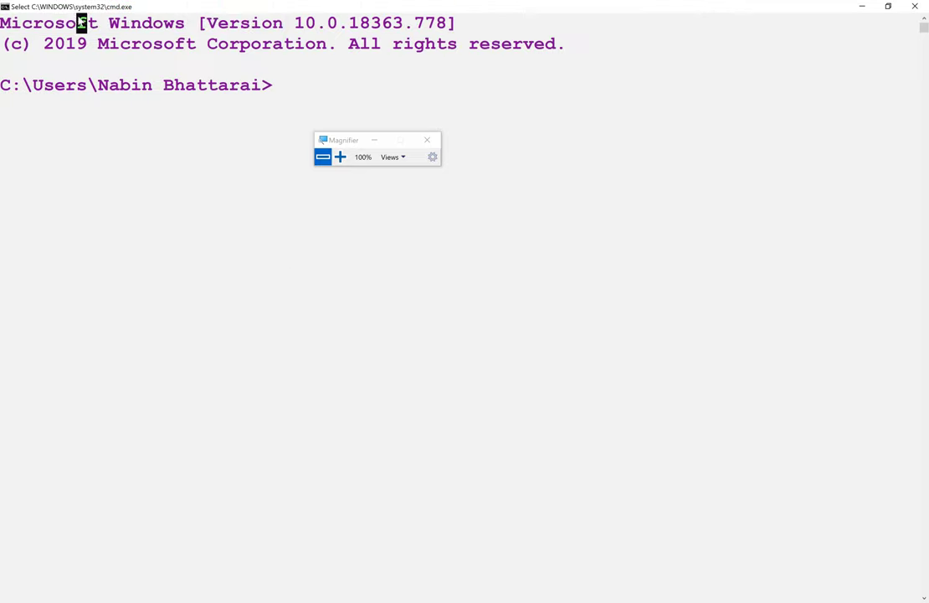
left_click_drag(3, 24, 153, 85)
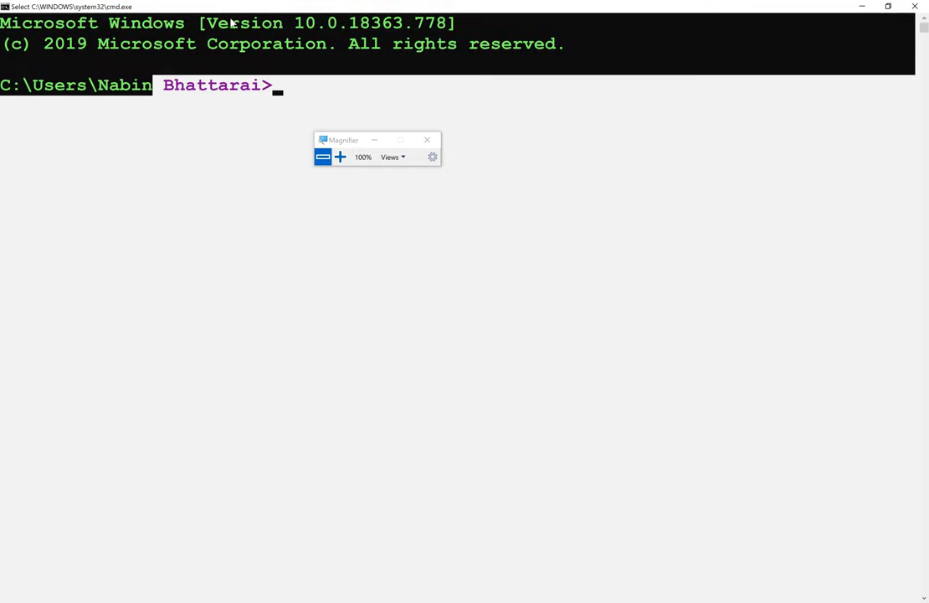
Restore the Command Prompt window from full screen, placing it lower on the desktop, and open its properties
left_click_drag(236, 5, 262, 88)
right_click(214, 94)
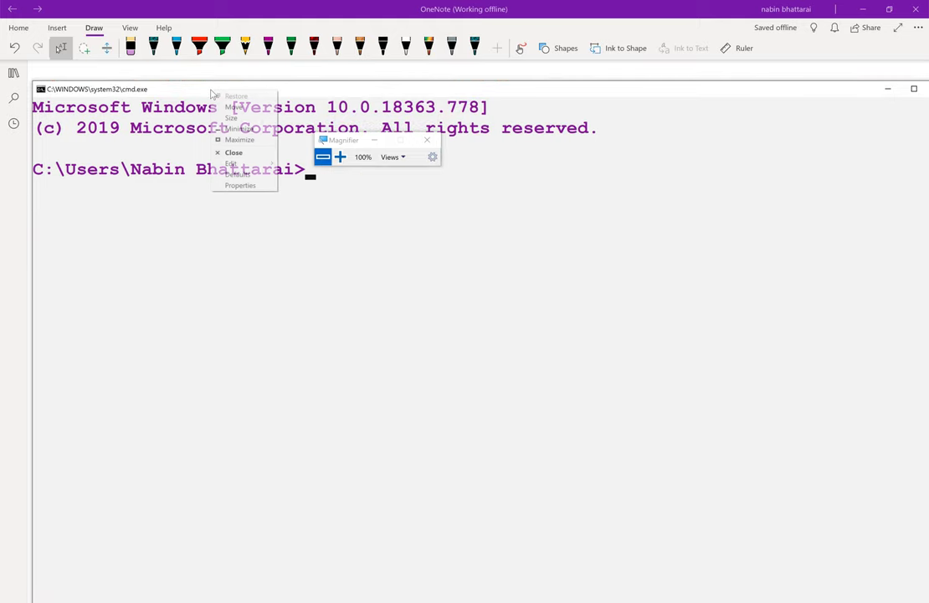
left_click(242, 185)
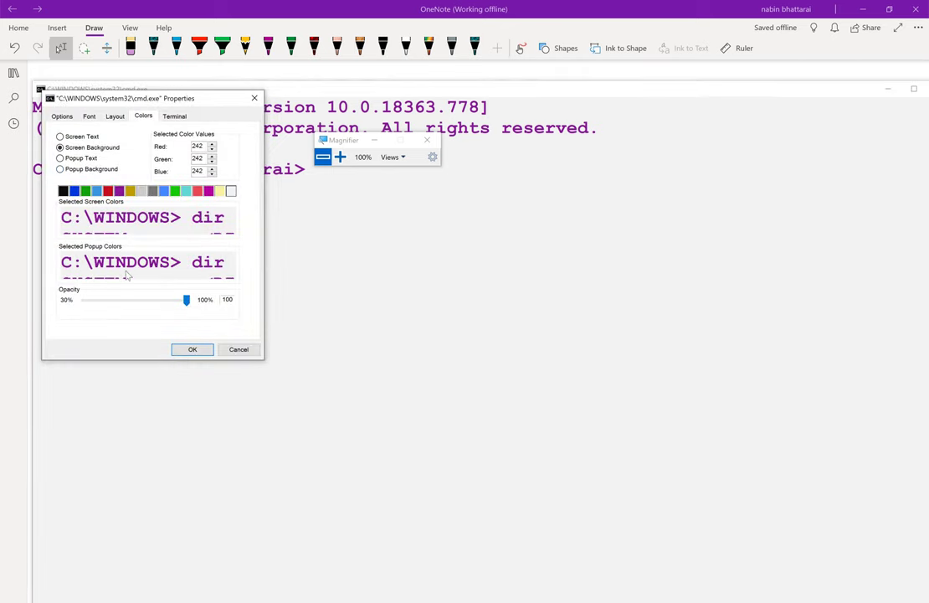
Lower the console window's opacity to 58% to preview its transparency, and raise it back to 100%
left_click(340, 156)
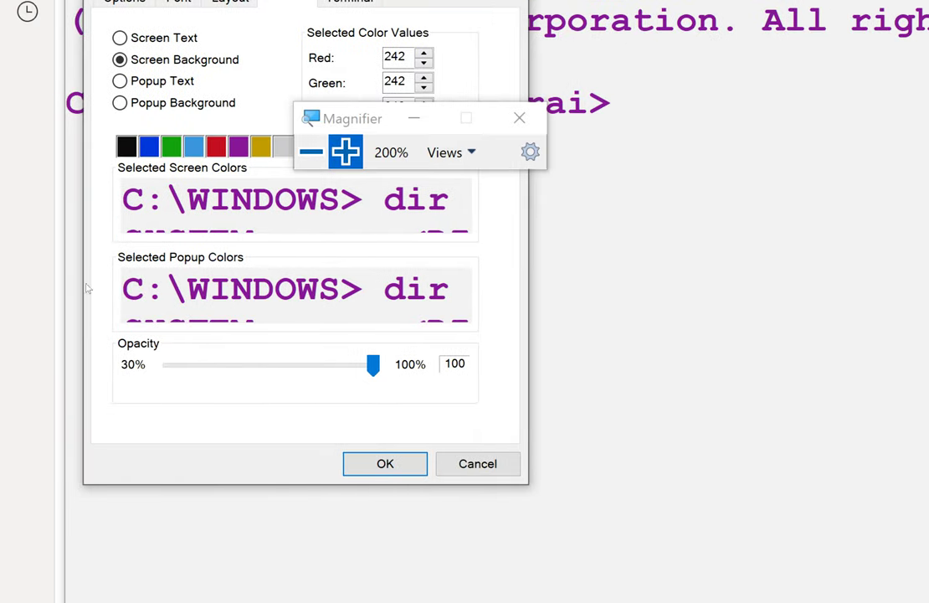
key("Page_Down")
key("Page_Down")
key("Page_Down")
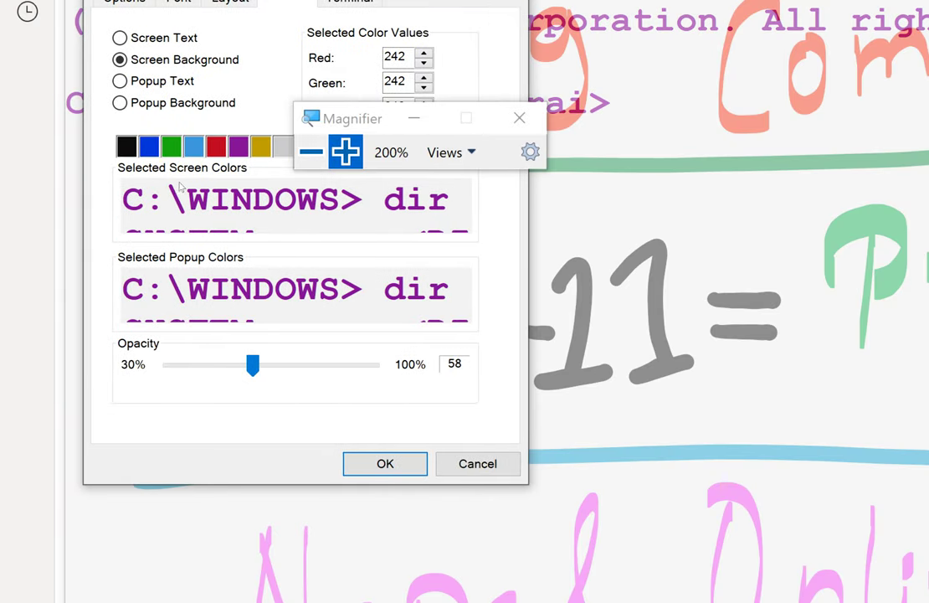
left_click(311, 152)
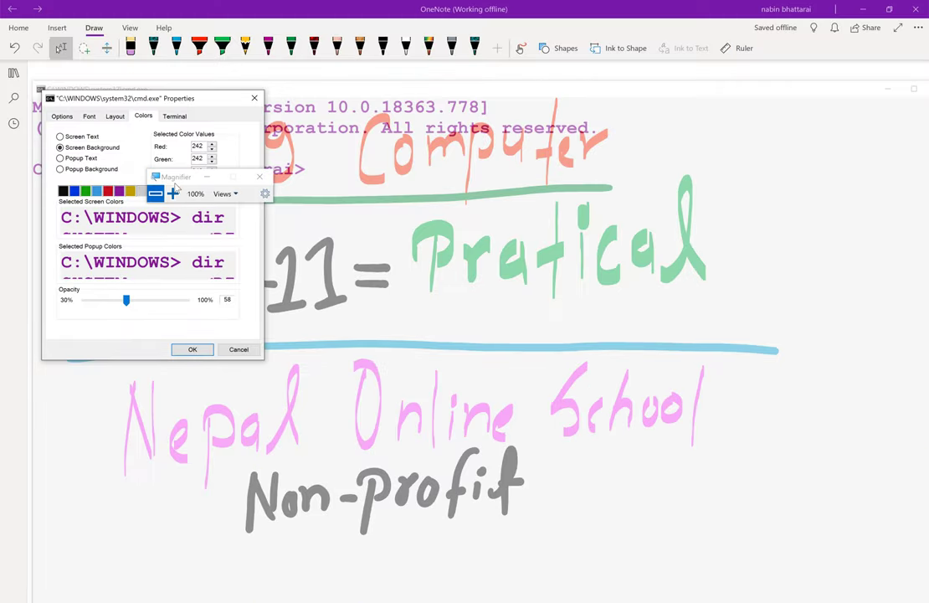
left_click_drag(178, 179, 424, 98)
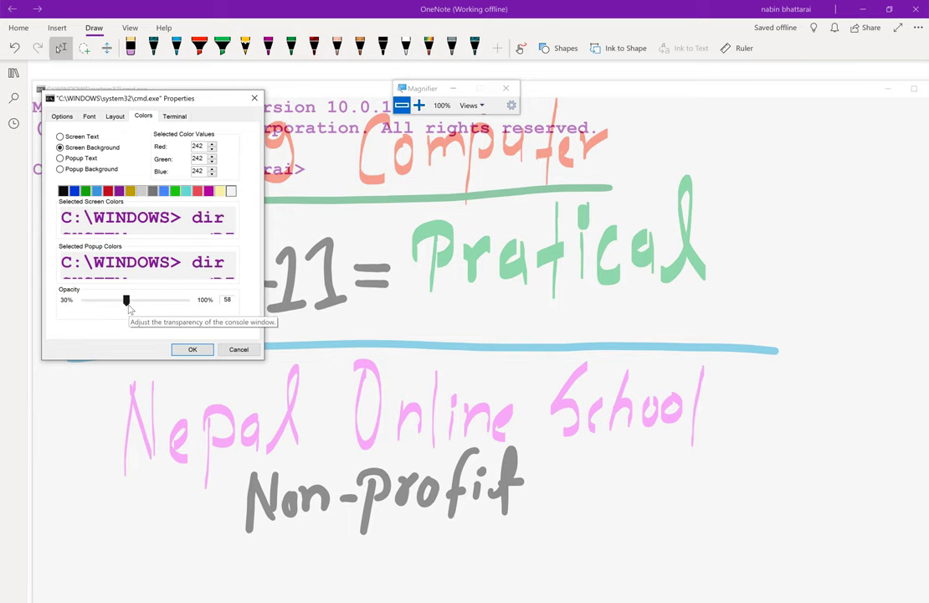
mouse_move(126, 304)
left_mouse_down()
mouse_move(85, 315)
mouse_move(207, 308)
left_mouse_up()
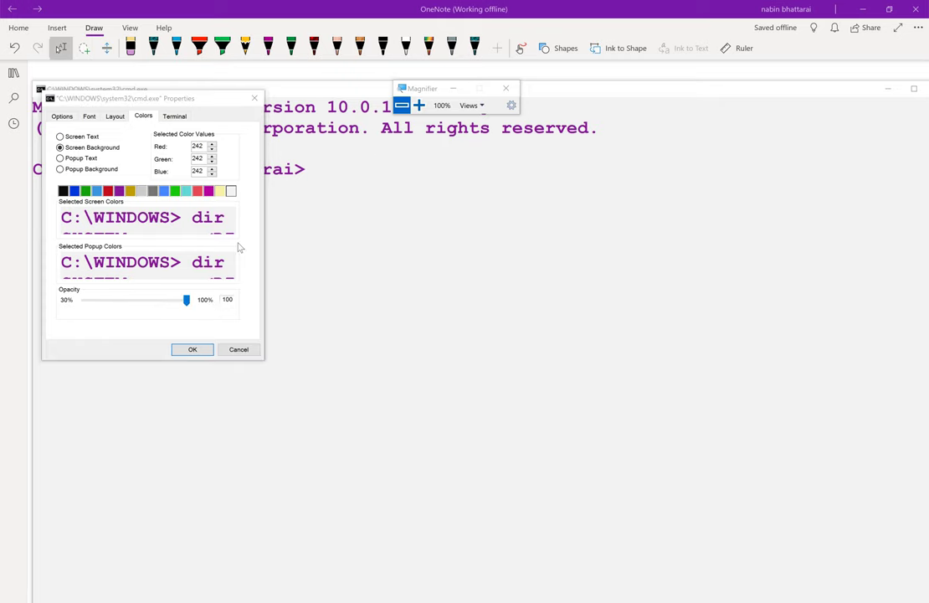
mouse_move(188, 301)
left_mouse_down()
mouse_move(121, 310)
mouse_move(207, 310)
left_mouse_up()
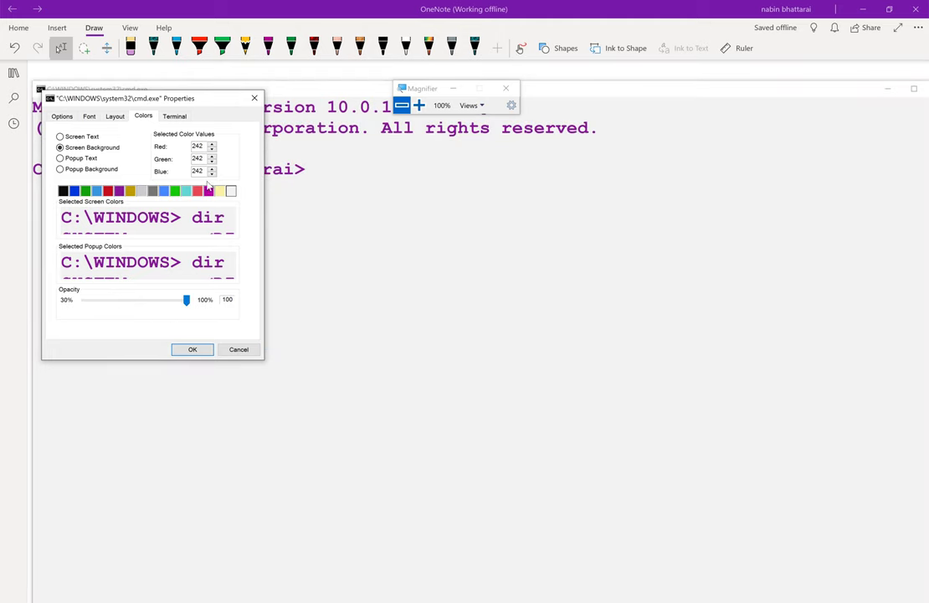
Show the Terminal settings in the console properties, accept the properties, and maximize the Command Prompt window
left_click(173, 116)
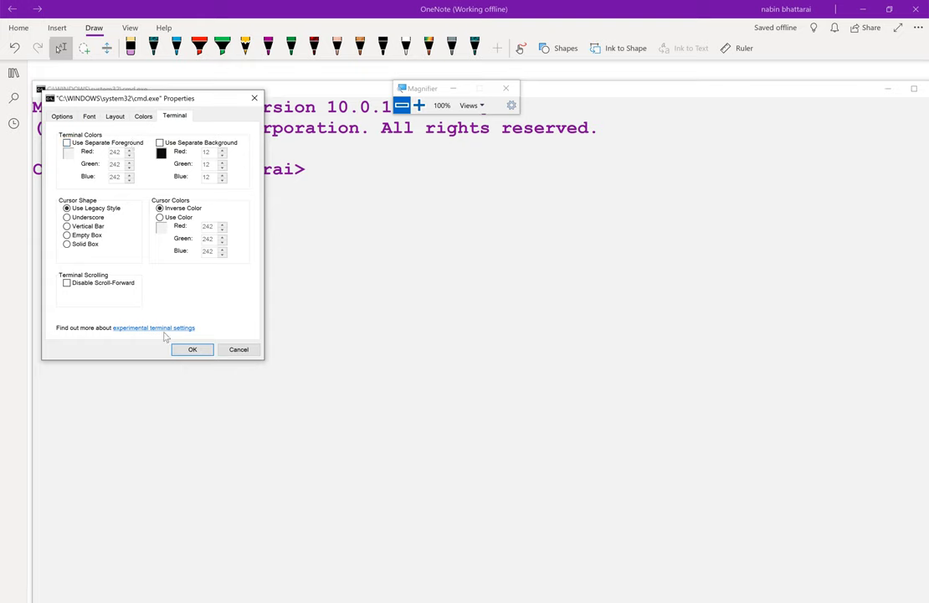
left_click(193, 350)
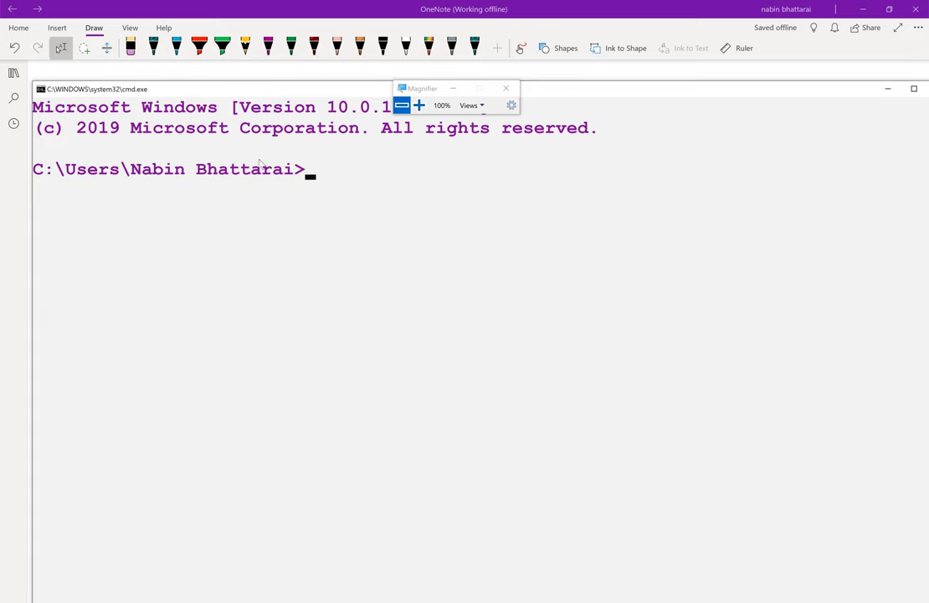
double_click(264, 94)
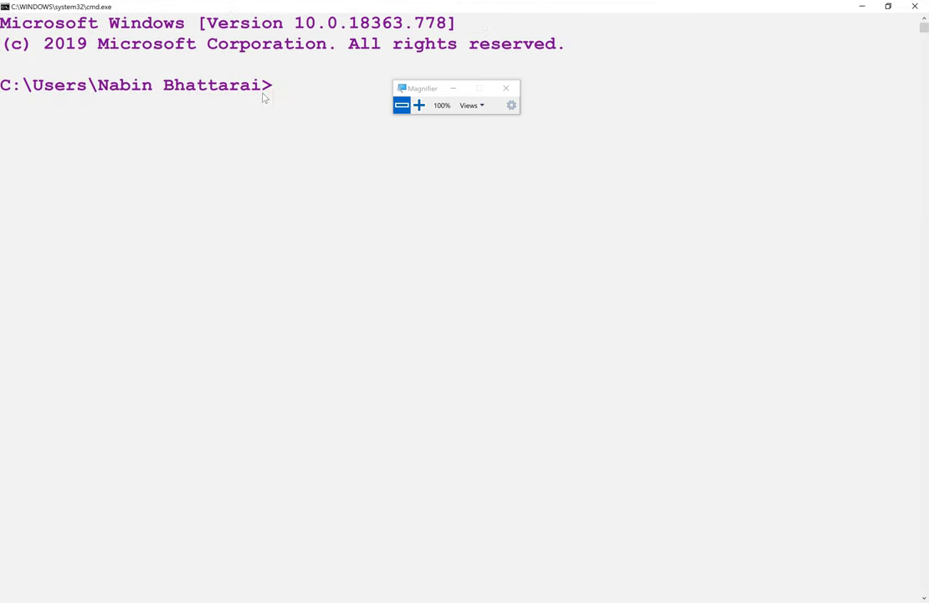
Enter fourteen blank lines at the prompt to repeat the prompt path down the console
key("Return")
key("Return")
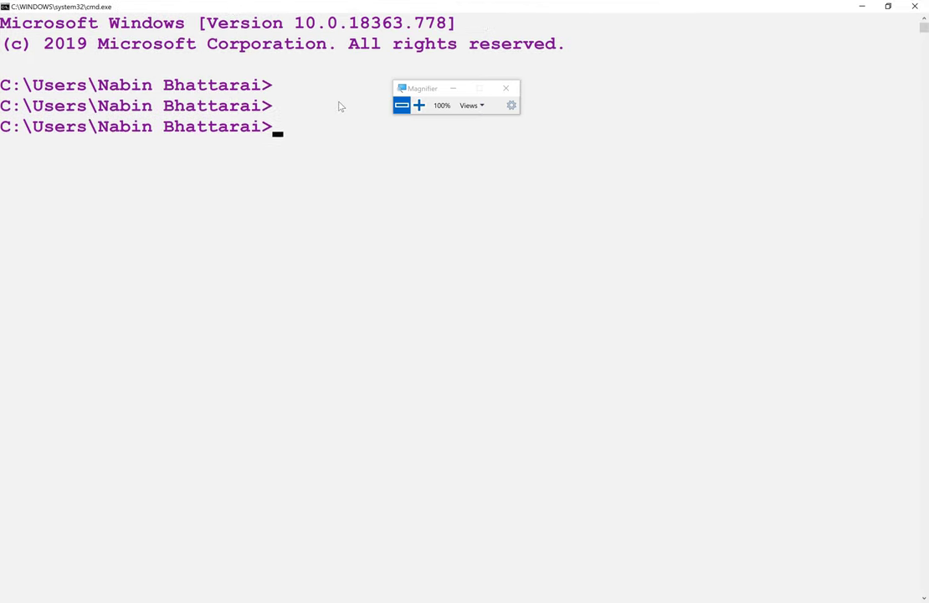
key("Return")
key("Return")
key("Return")
key("Return")
key("Return")
key("Return")
key("Return")
key("Return")
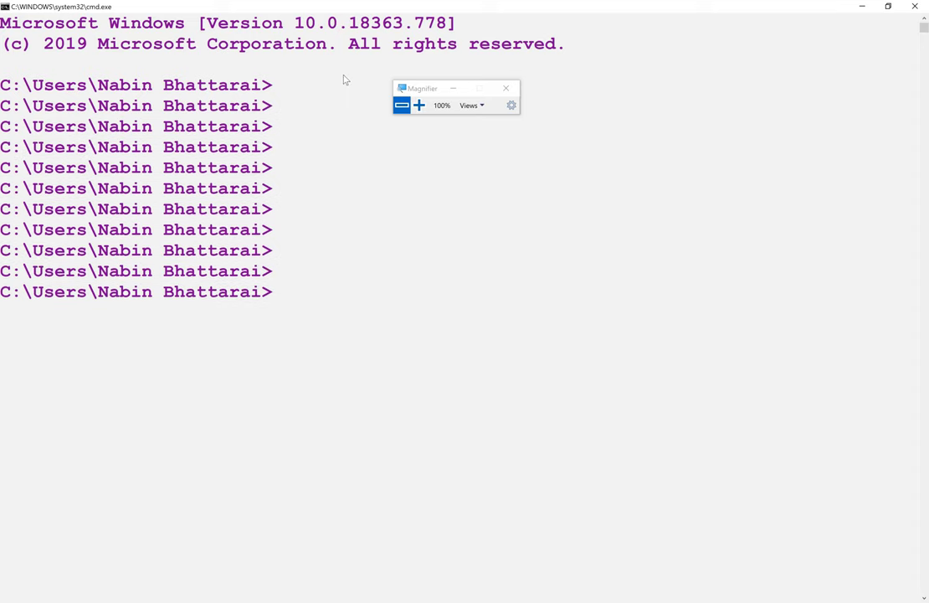
key("Return")
key("Return")
key("Return")
key("Return")
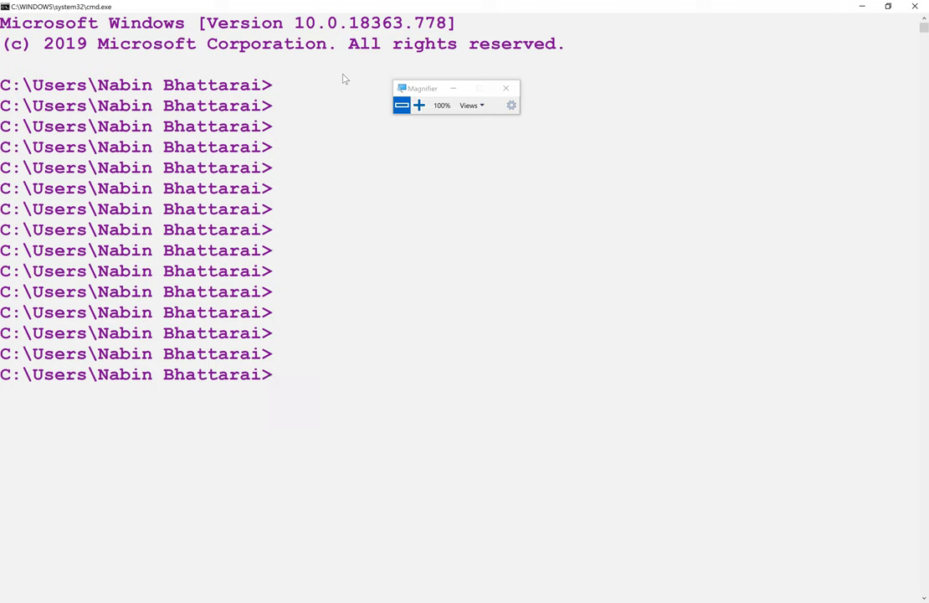
Highlight all the repeated prompt lines in the console and release the selection
left_click_drag(2, 88, 312, 402)
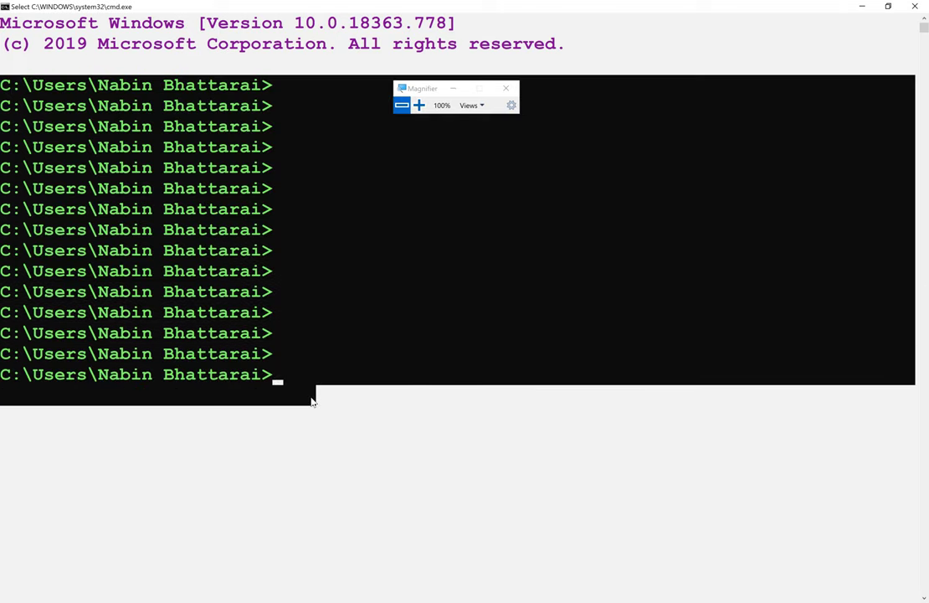
left_click(312, 401)
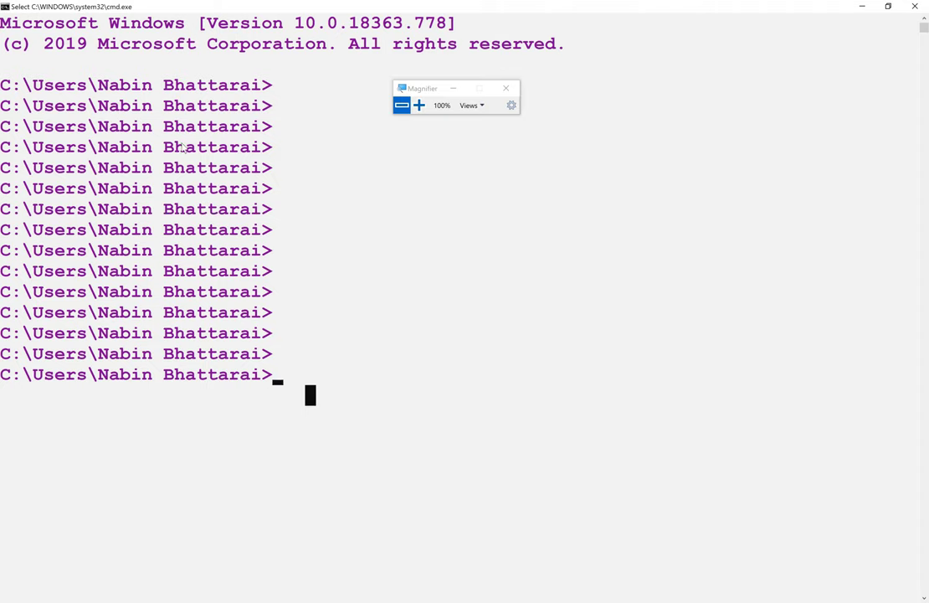
left_click_drag(2, 70, 285, 393)
left_click(630, 236)
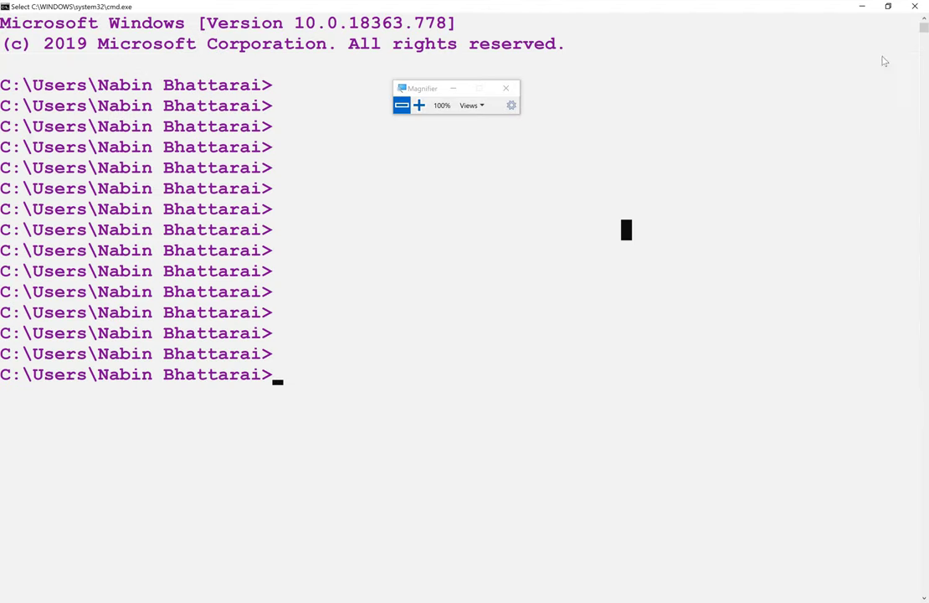
Close the Command Prompt window, launch a new one, and maximize it
left_click(915, 6)
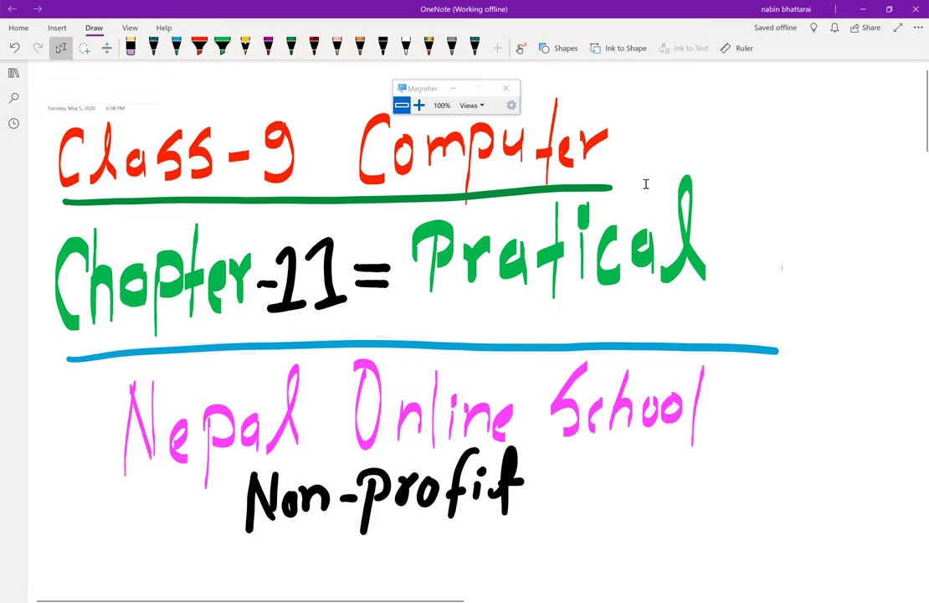
key("super+r")
key("Return")
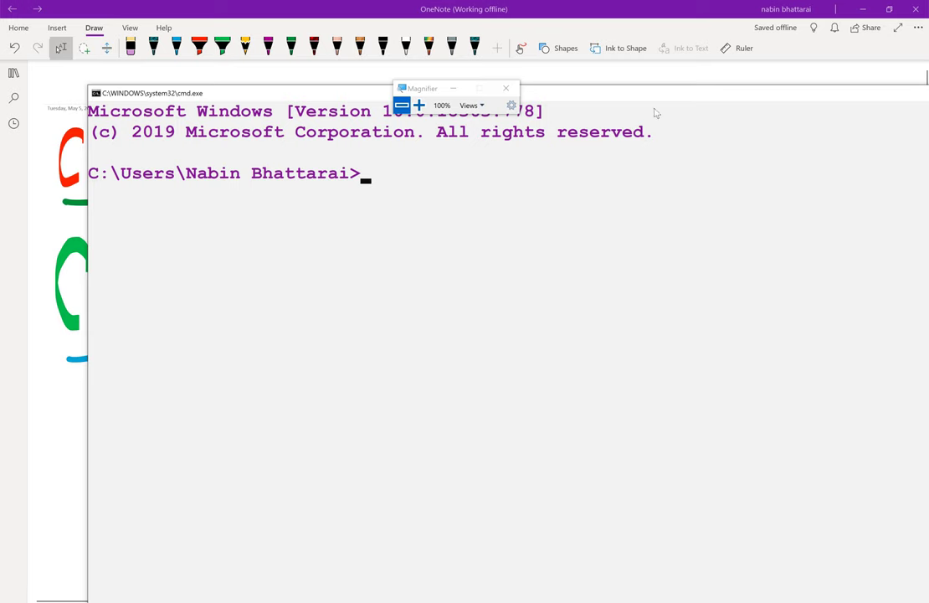
double_click(604, 94)
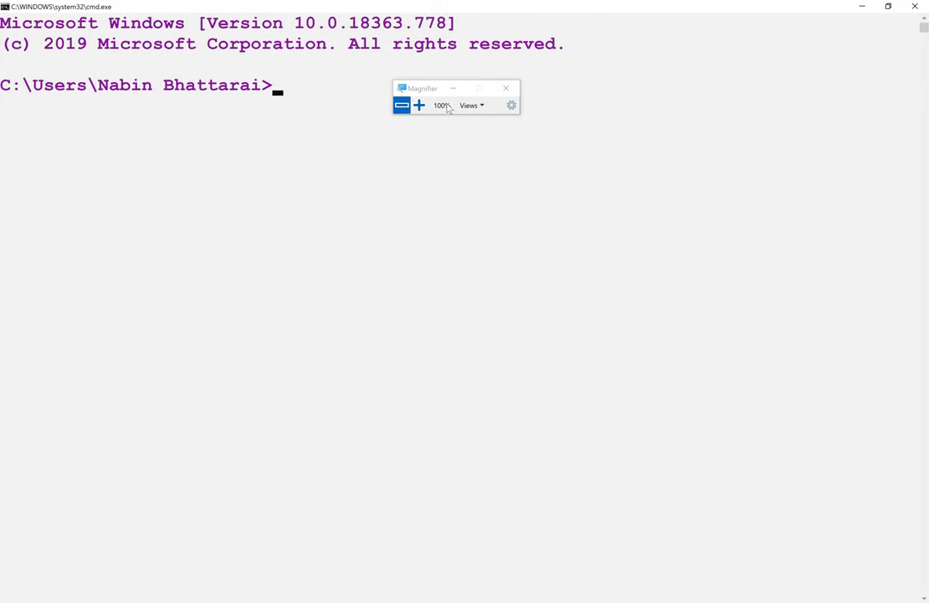
Enter seven blank lines at the prompt of the new console window
key("Return")
key("Return")
key("Return")
key("Return")
key("Return")
key("Return")
key("Return")
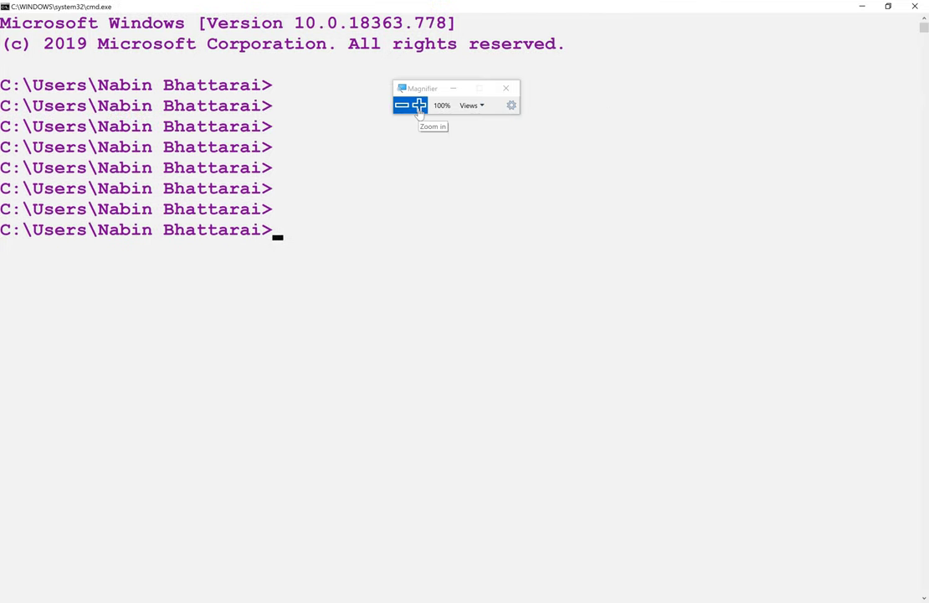
Run the clear command at the prompt and highlight that command together with its output
left_click_drag(318, 203, 292, 228)
left_click(51, 74)
left_click(292, 228)
type("clear")
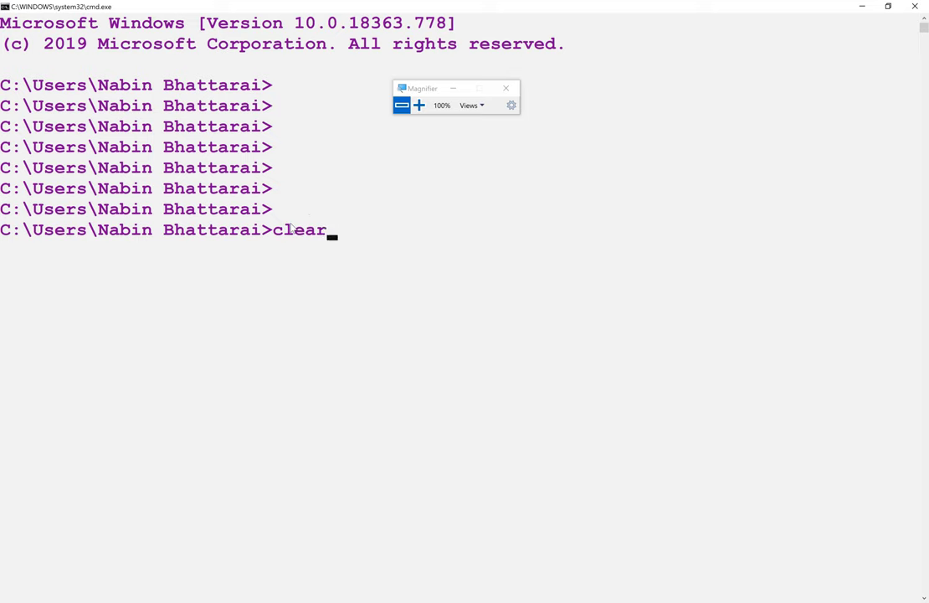
key("Return")
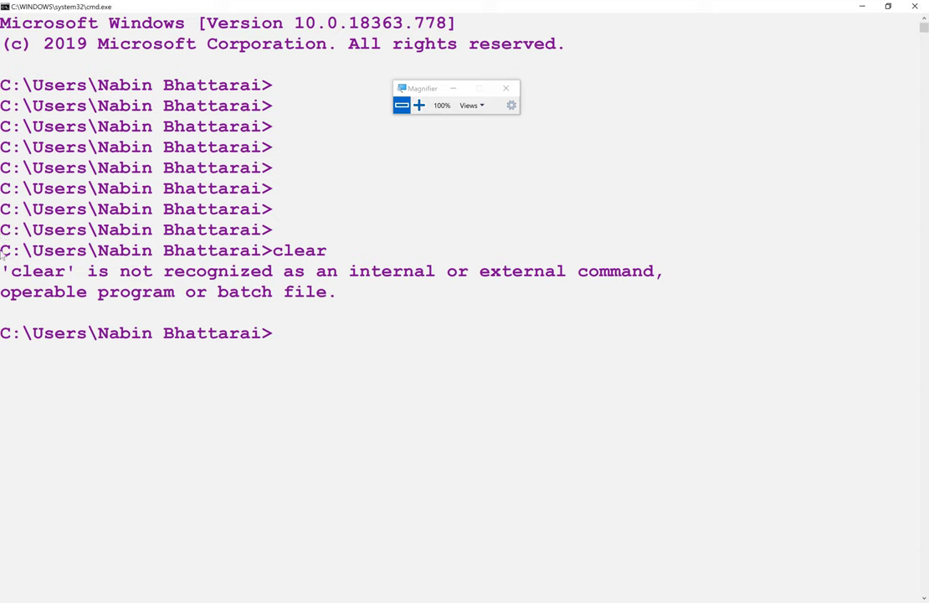
left_click_drag(3, 252, 304, 346)
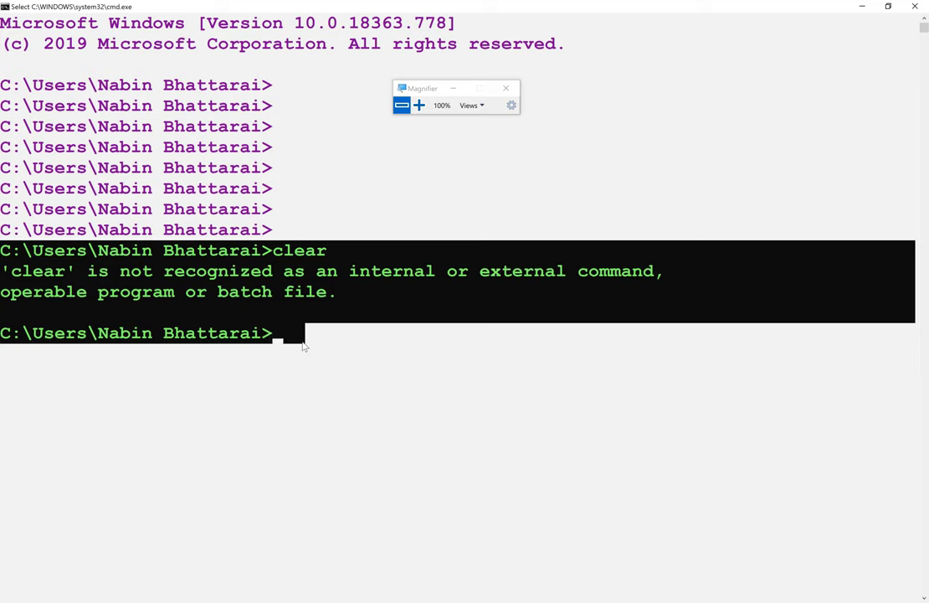
Write help at the prompt, highlight its command line, and run the command
type("help")
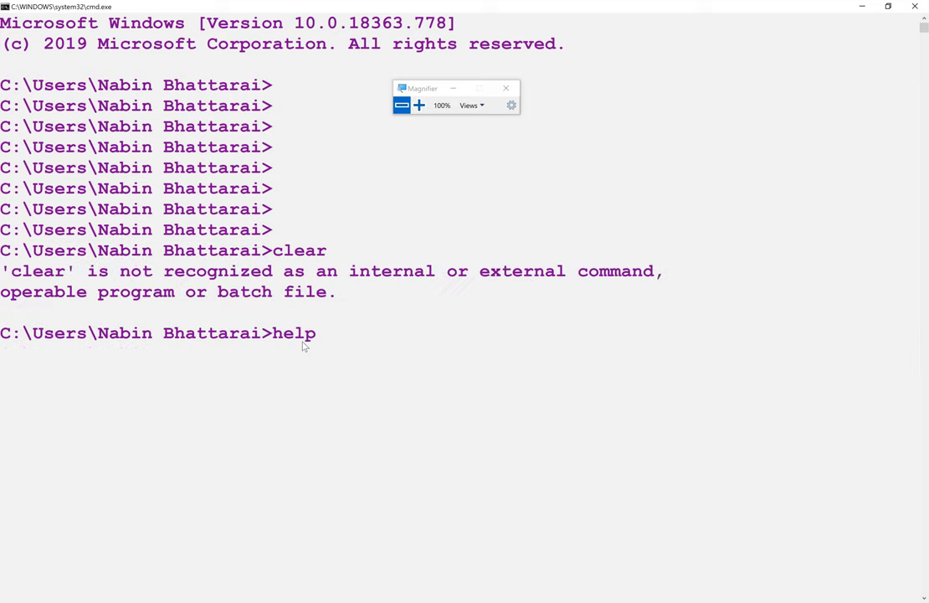
left_click_drag(305, 335, 3, 157)
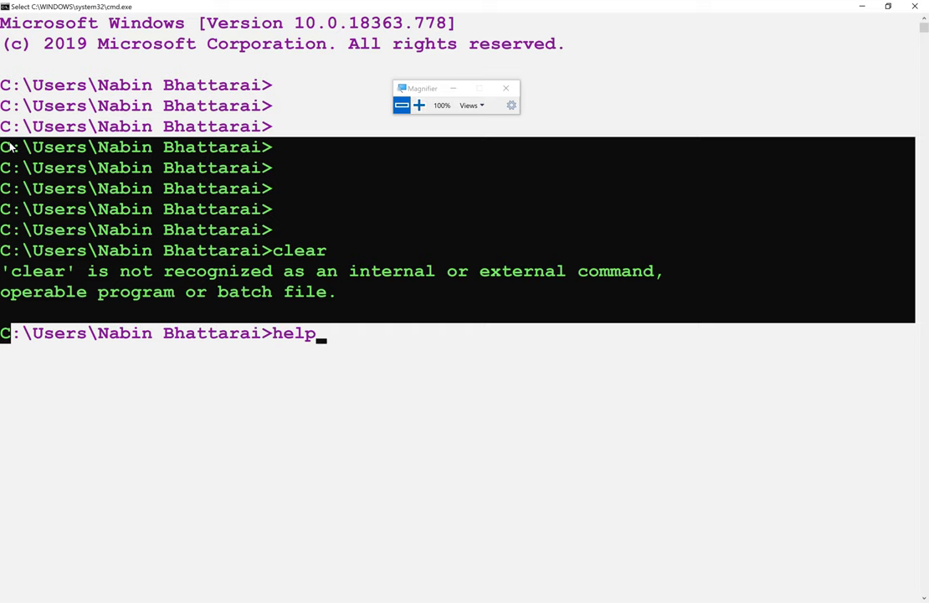
left_click_drag(10, 147, 353, 344)
left_click(354, 342)
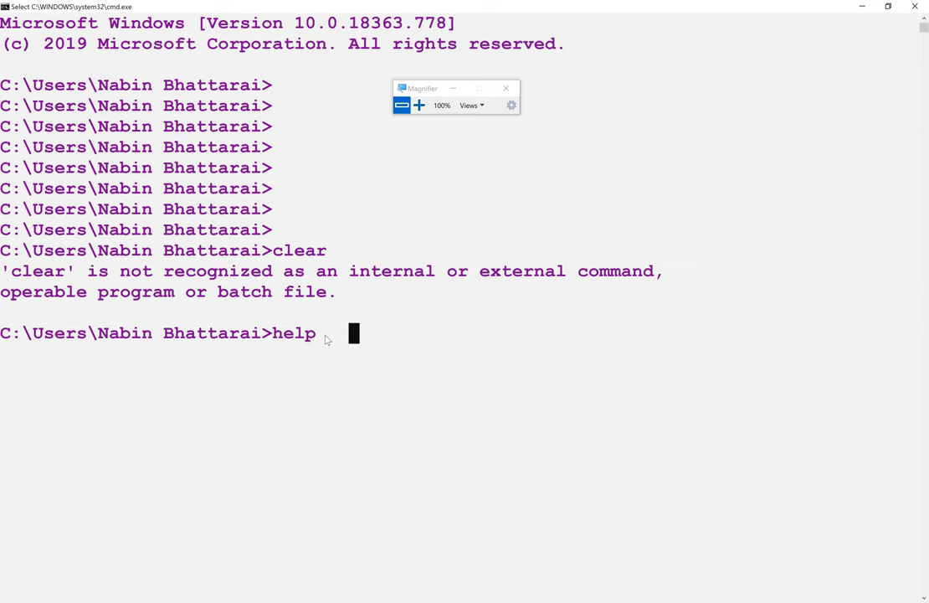
left_click_drag(322, 343, 5, 334)
key("super+c")
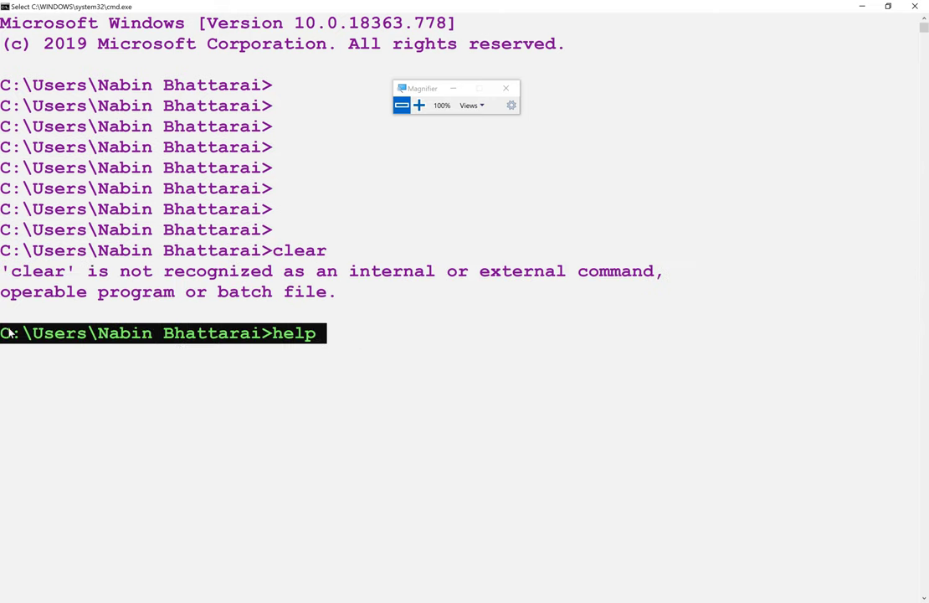
right_click(5, 333)
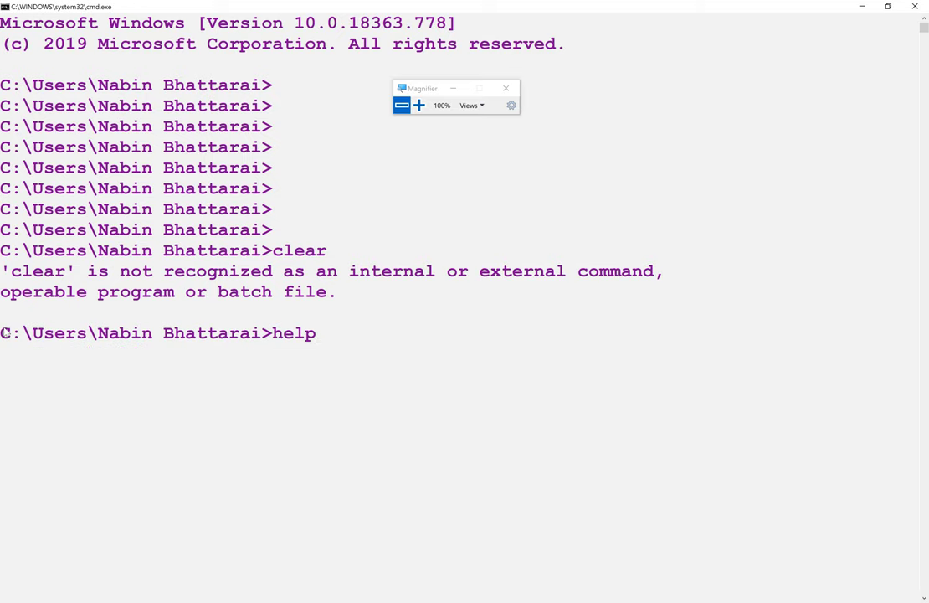
key("Return")
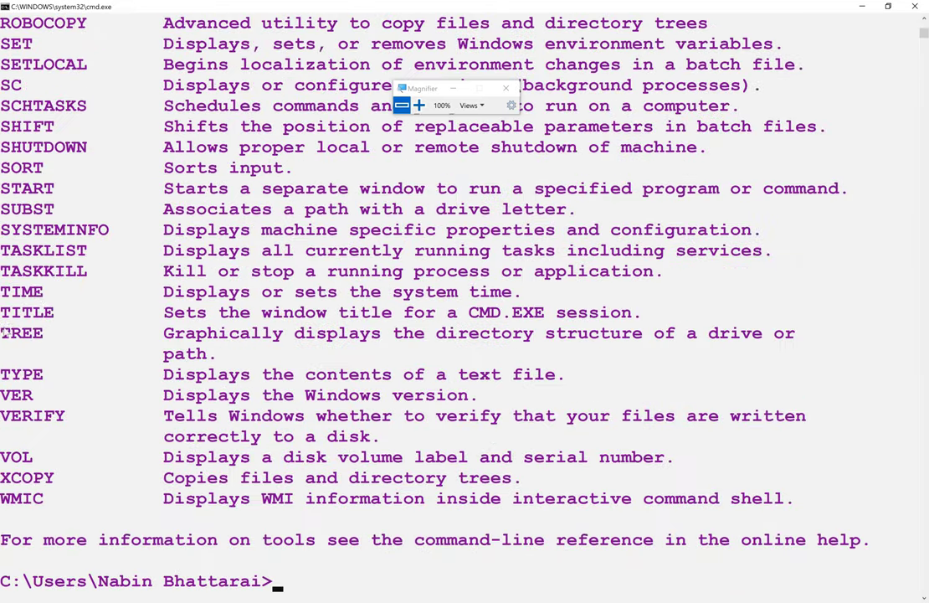
Highlight the list of commands in the help output, starting from the ASSOC line
scroll(99, 248, "up", 20)
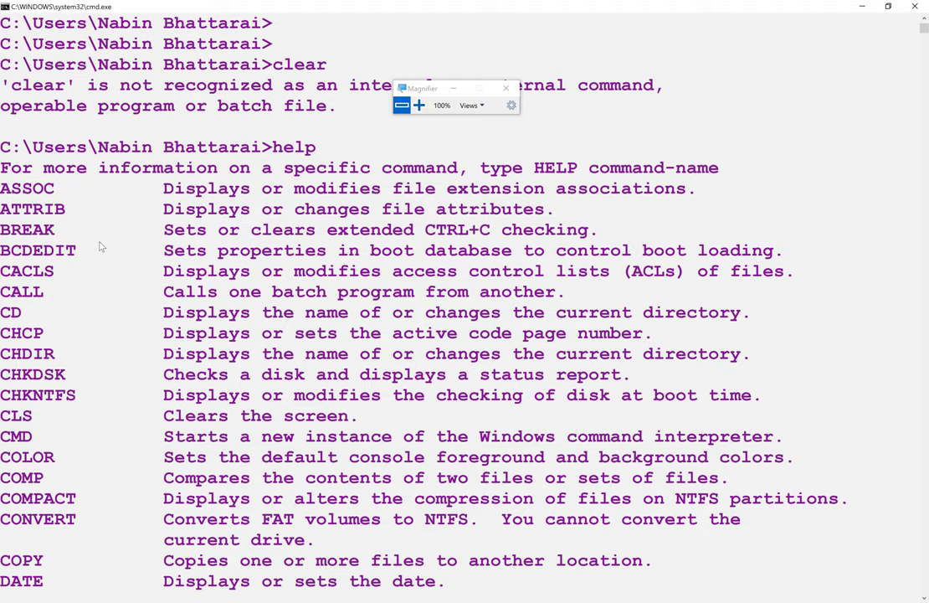
right_click(100, 247)
scroll(69, 174, "up", 8)
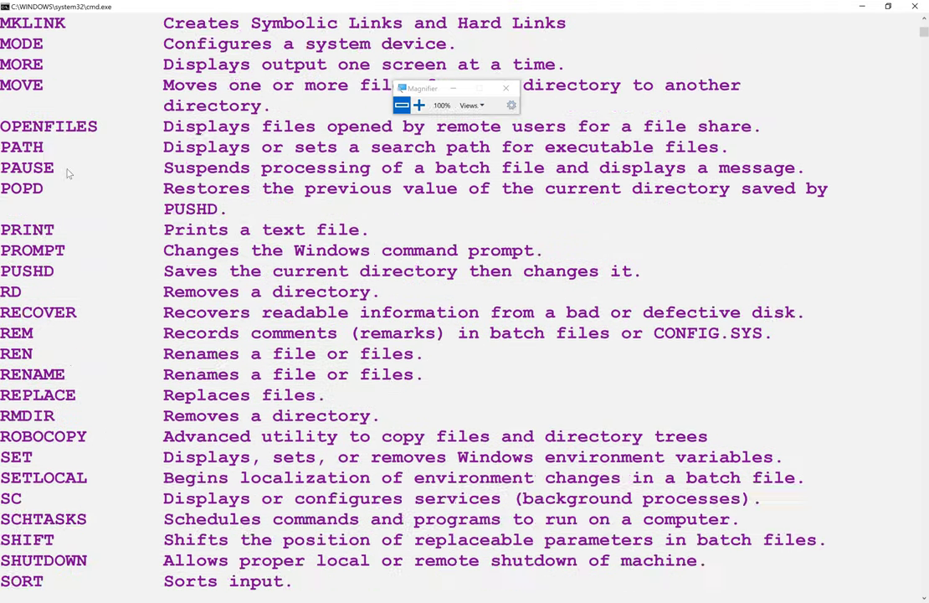
scroll(69, 174, "up", 20)
scroll(69, 174, "down", 4)
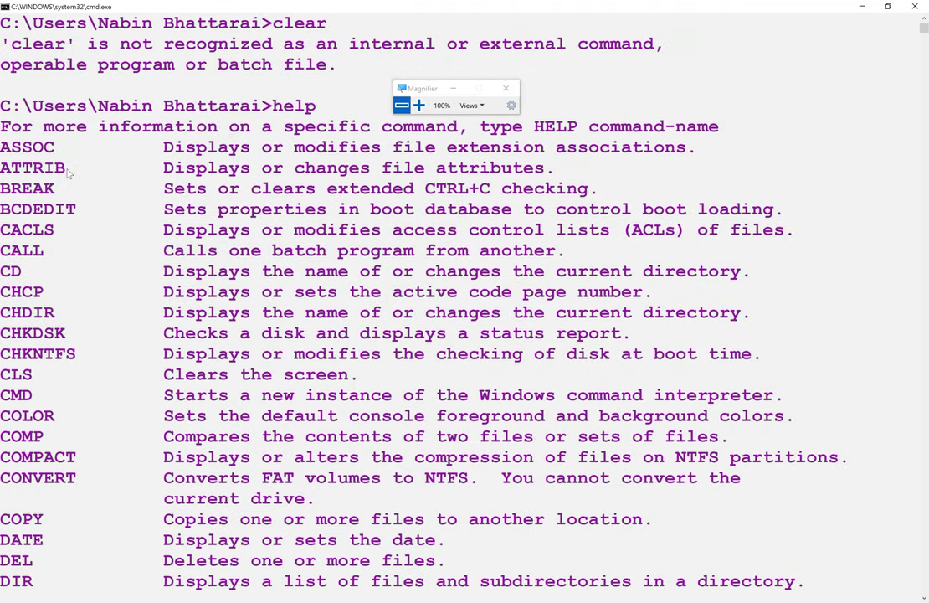
left_click_drag(8, 147, 328, 313)
scroll(312, 206, "up", 10)
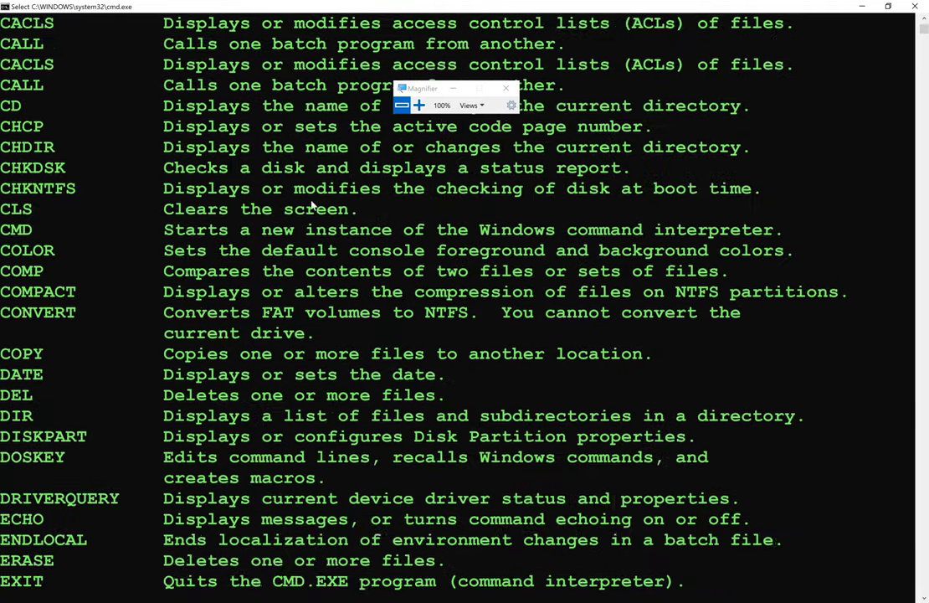
scroll(312, 205, "up", 3)
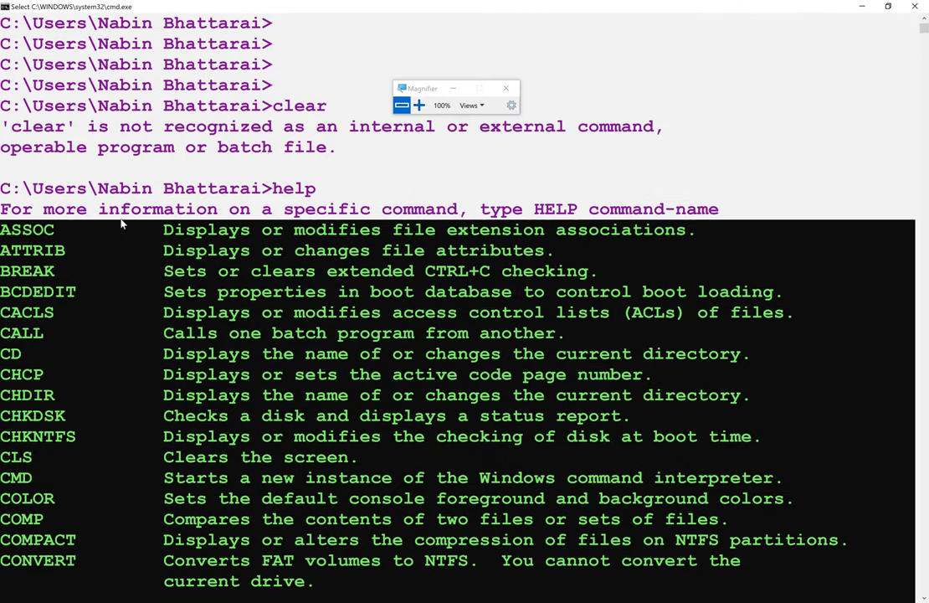
Highlight only the ASSOC line with its description in the help output
left_click(165, 235)
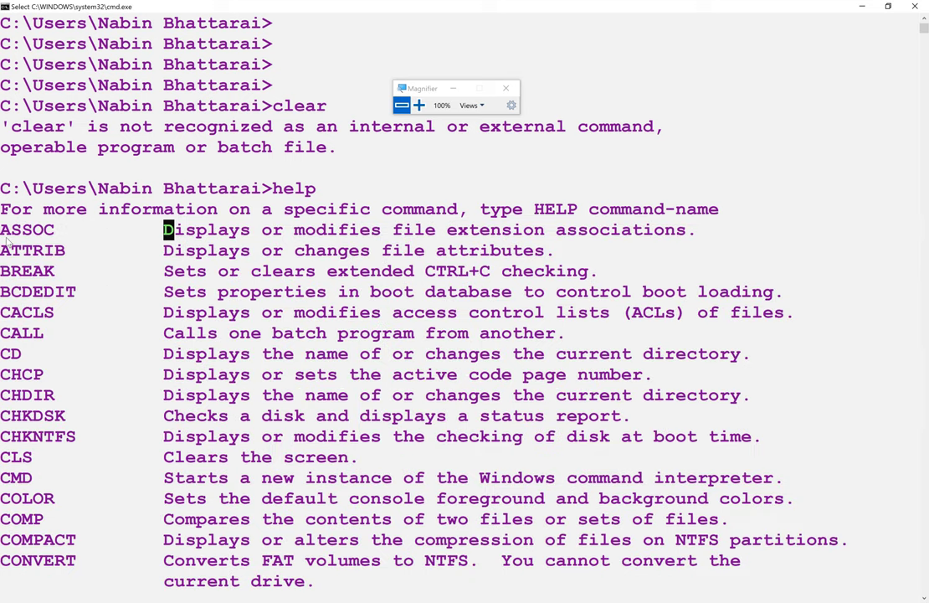
left_click_drag(4, 230, 697, 241)
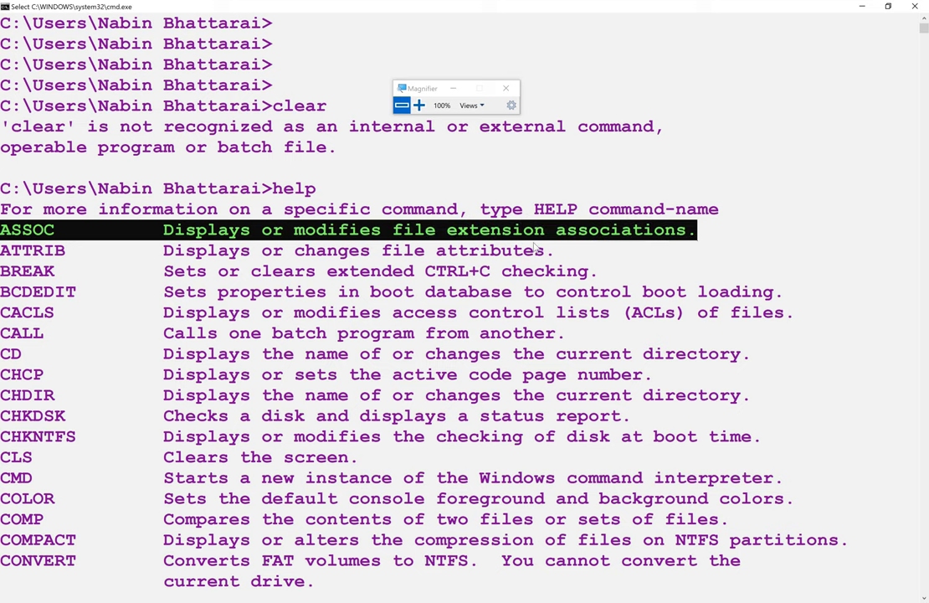
Highlight the ATTRIB, BREAK and BCDEDIT lines of the help output one by one, then the lines from CACLS to DIR
left_click_drag(7, 250, 551, 256)
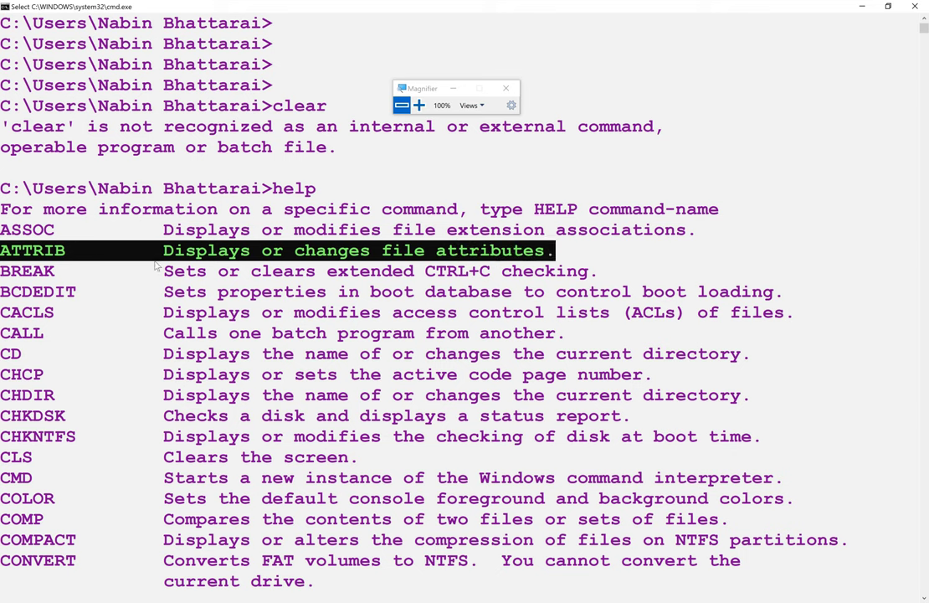
left_click_drag(3, 271, 578, 276)
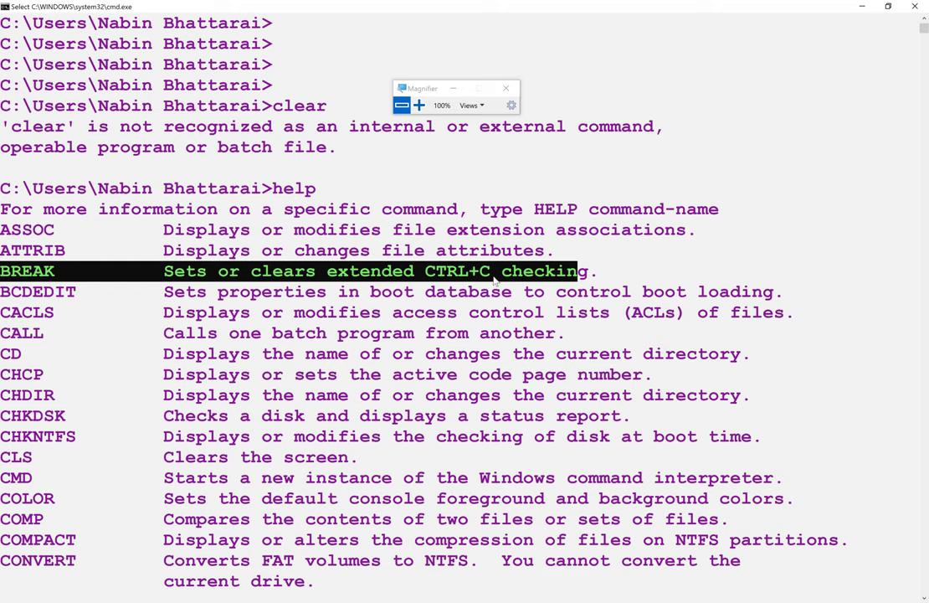
left_click_drag(498, 276, 783, 294)
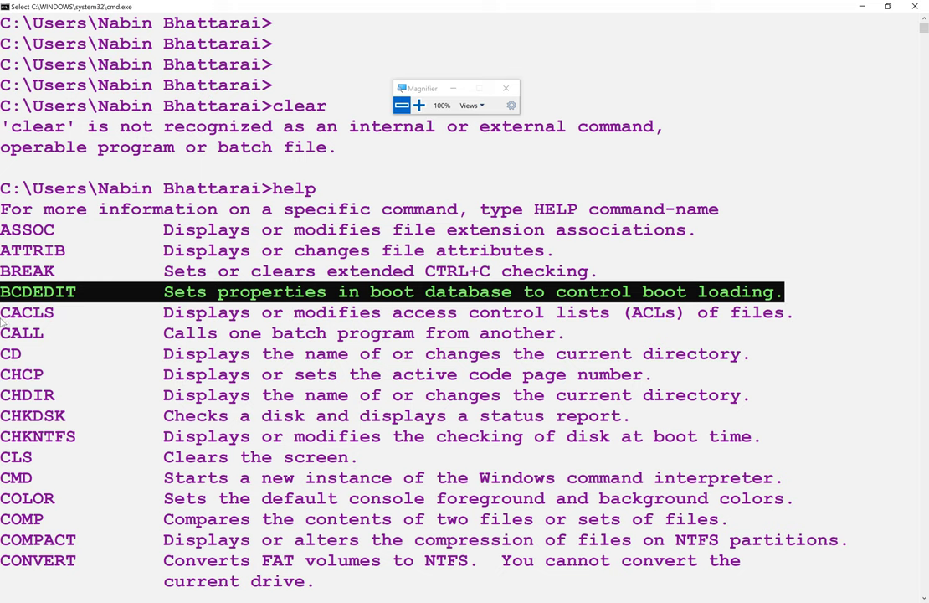
left_click_drag(2, 312, 328, 311)
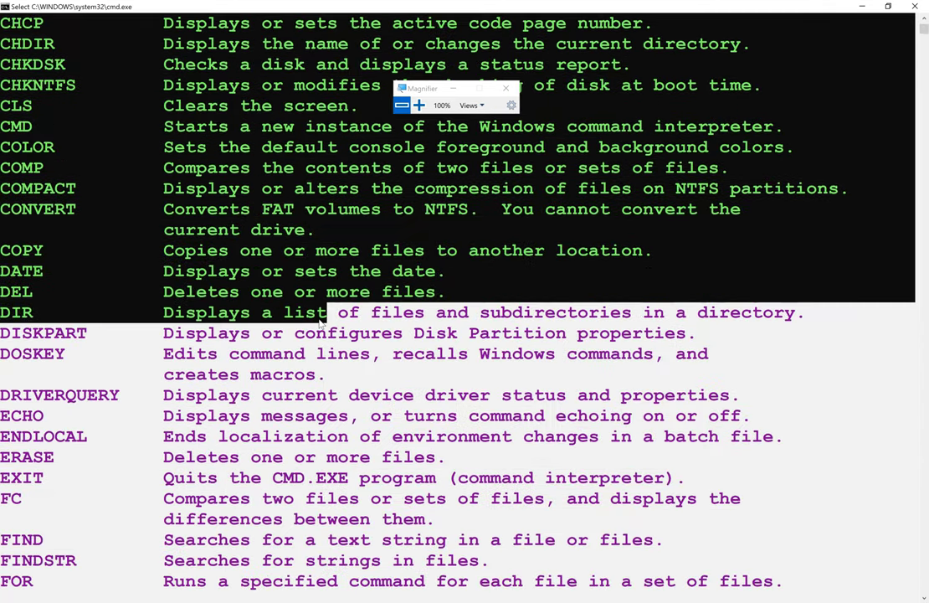
Highlight the CLS line with its description in the help output, then highlight the help command above the list
scroll(259, 266, "up", 4)
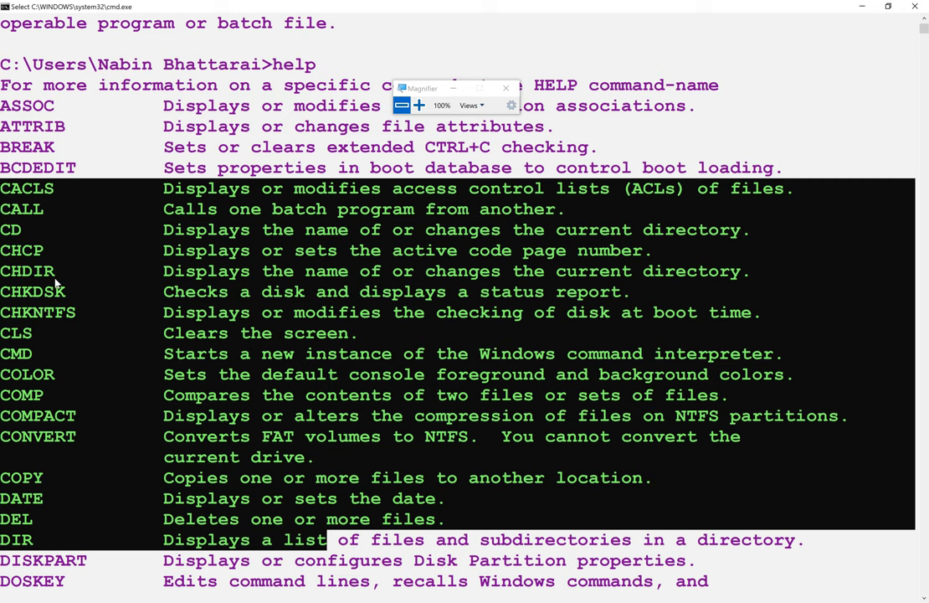
left_click(34, 336)
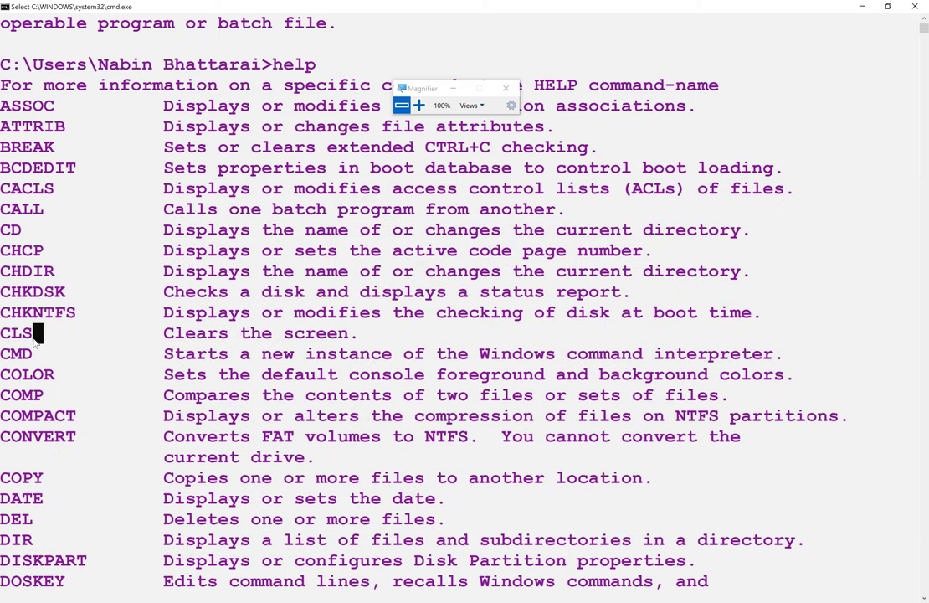
left_click(4, 333)
left_click_drag(4, 333, 553, 337)
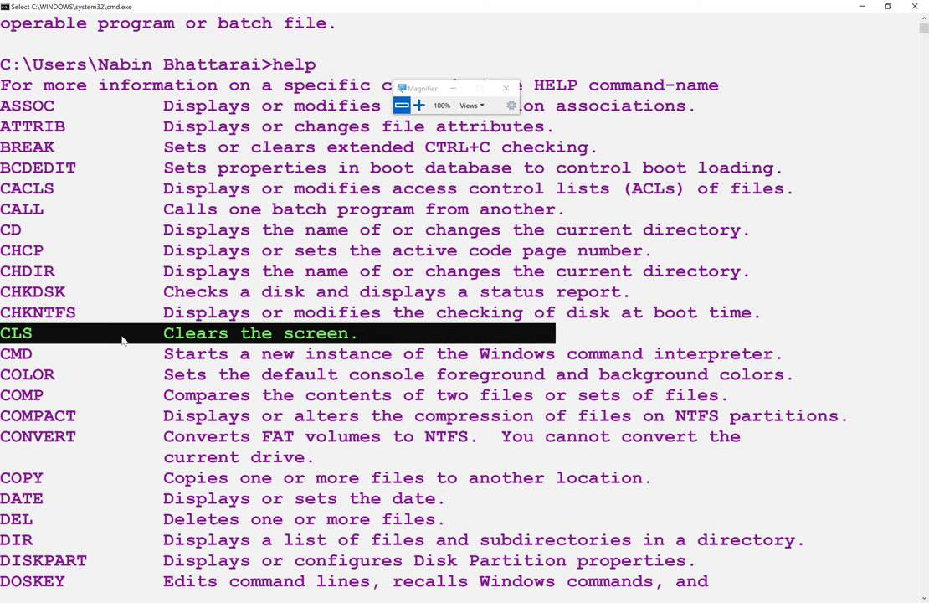
left_click_drag(4, 333, 363, 339)
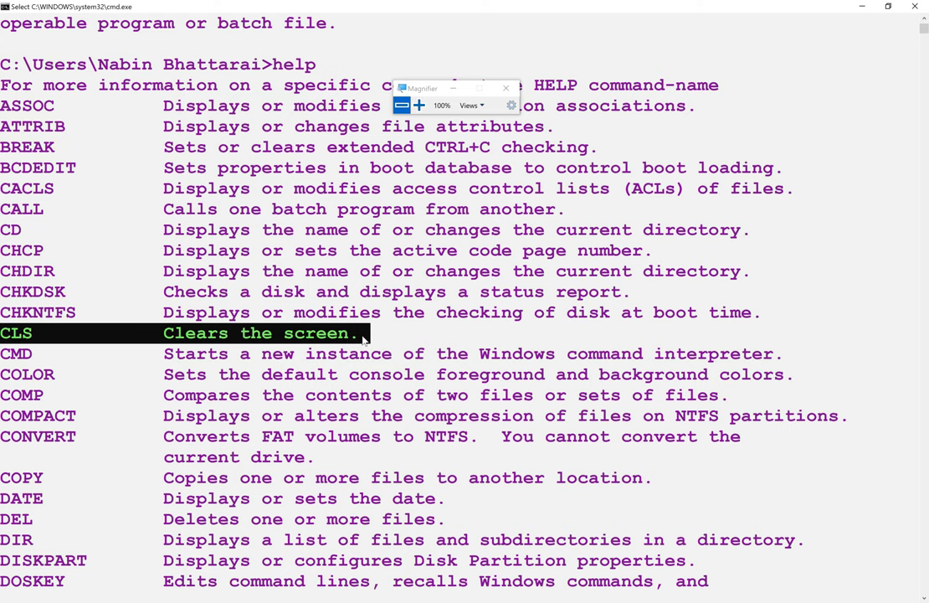
left_click(272, 65)
left_click_drag(274, 62, 373, 65)
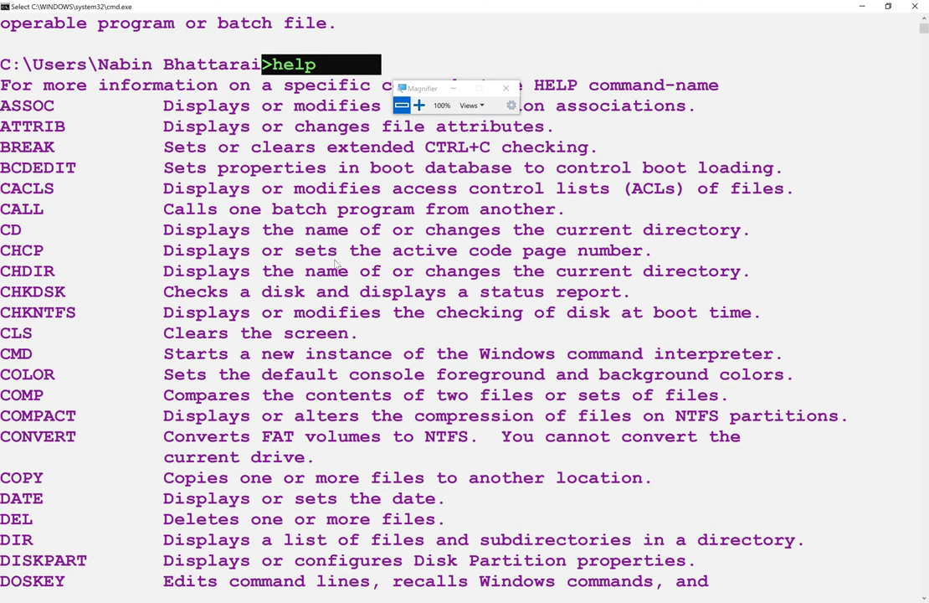
Try to clear the screen by running the clr command after submitting empty prompt lines
key("Return")
key("Return")
key("Return")
type("clr")
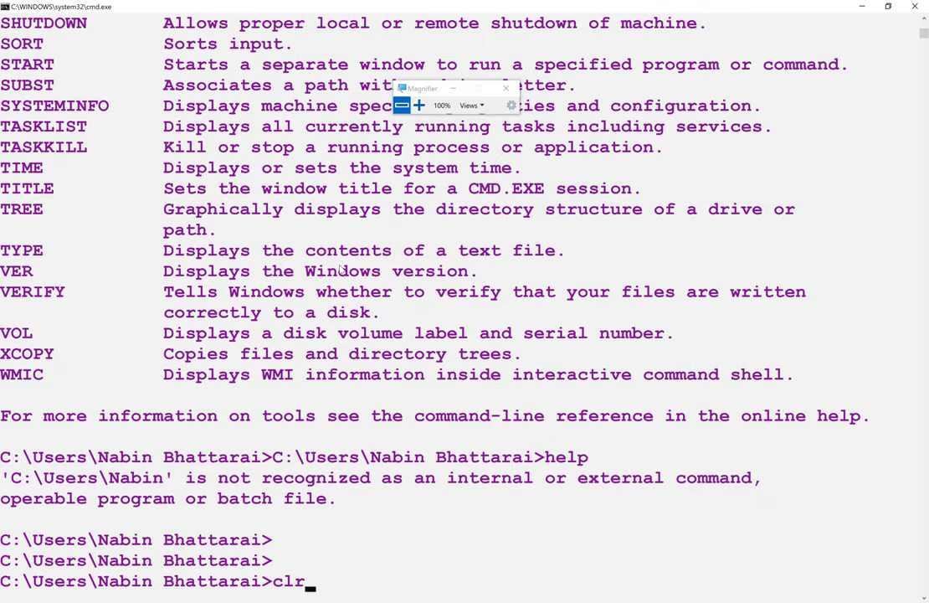
key("Return")
Go back to the CLS entry in the help list and highlight its name and description again
scroll(341, 269, "up", 18)
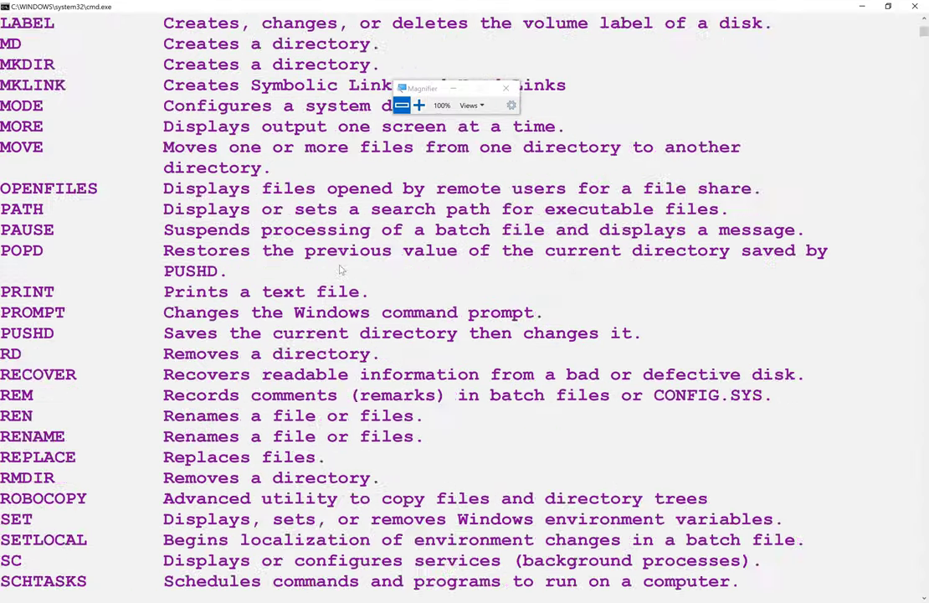
scroll(341, 269, "up", 8)
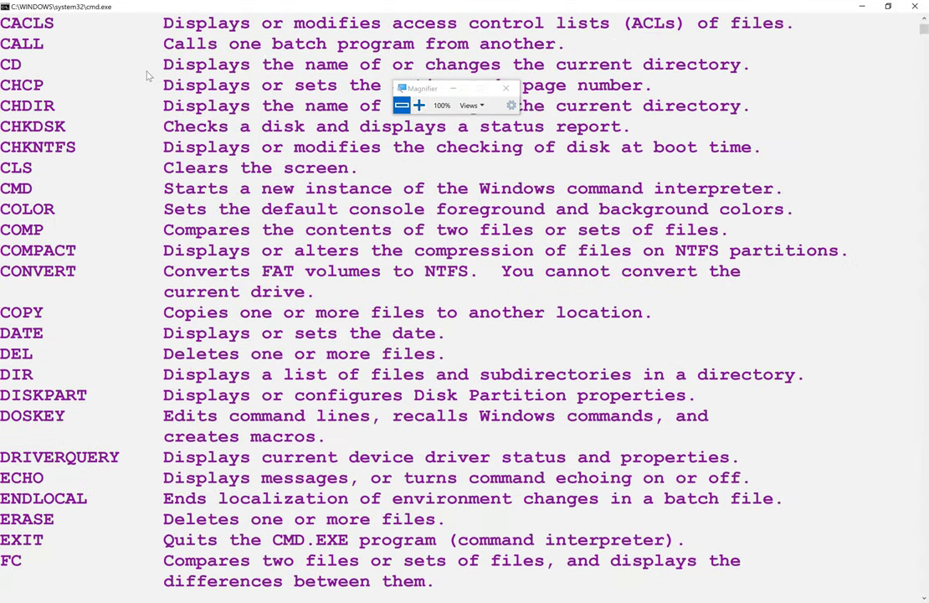
left_click_drag(4, 166, 360, 163)
Add a series of empty prompt lines below the output and clear the screen with the cls command
scroll(366, 329, "down", 20)
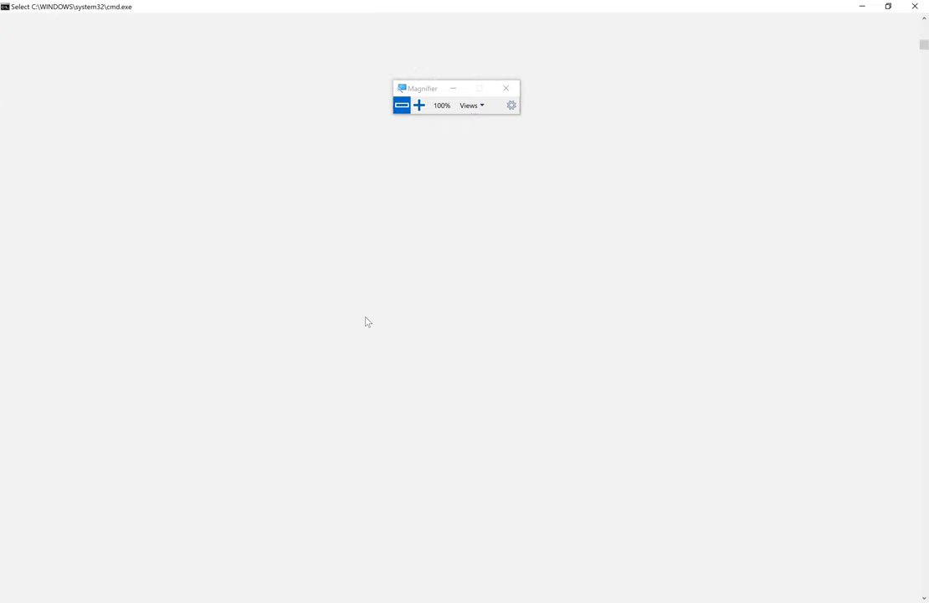
left_click(397, 354)
key("Return")
key("Return")
key("Return")
key("Return")
key("Return")
key("Return")
key("Return")
key("Return")
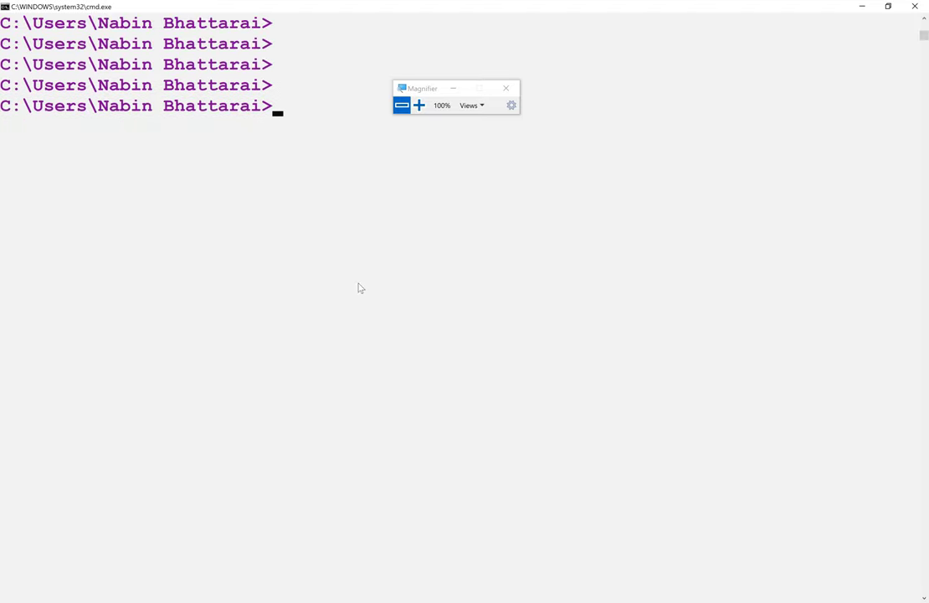
key("Return")
key("Return")
key("Return")
key("Return")
key("Return")
type("cls")
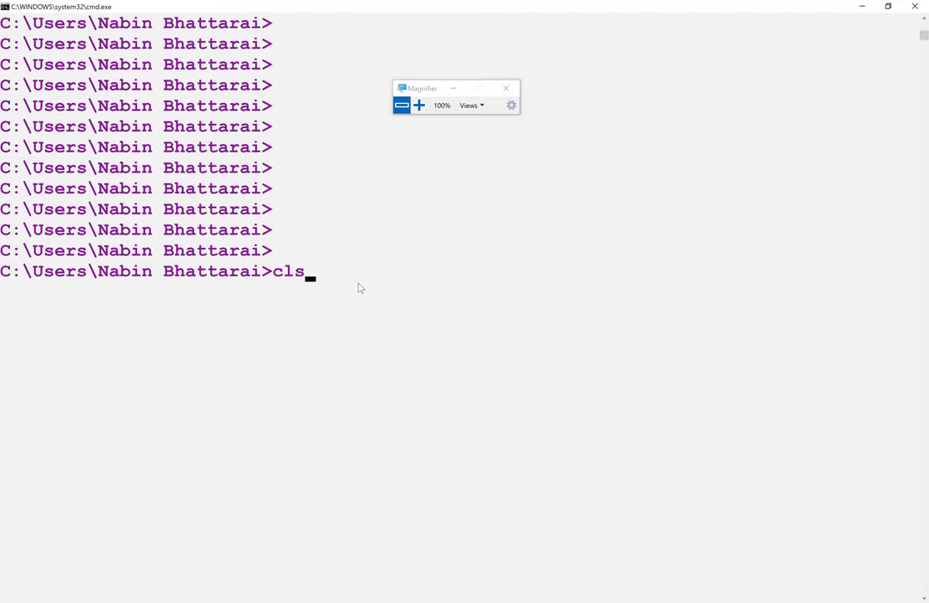
key("Return")
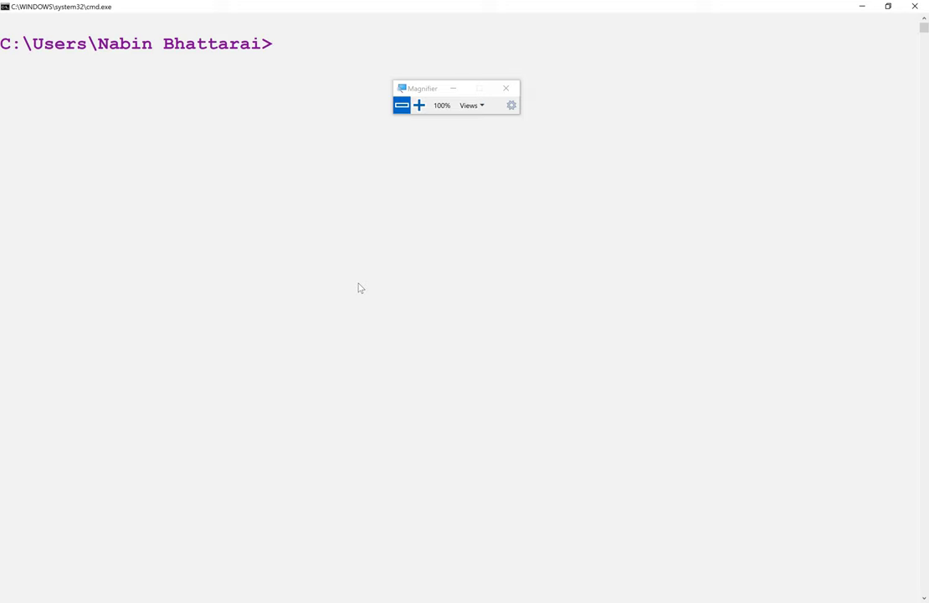
Check the area below the prompt and run the cls command once more
scroll(326, 187, "down", 1)
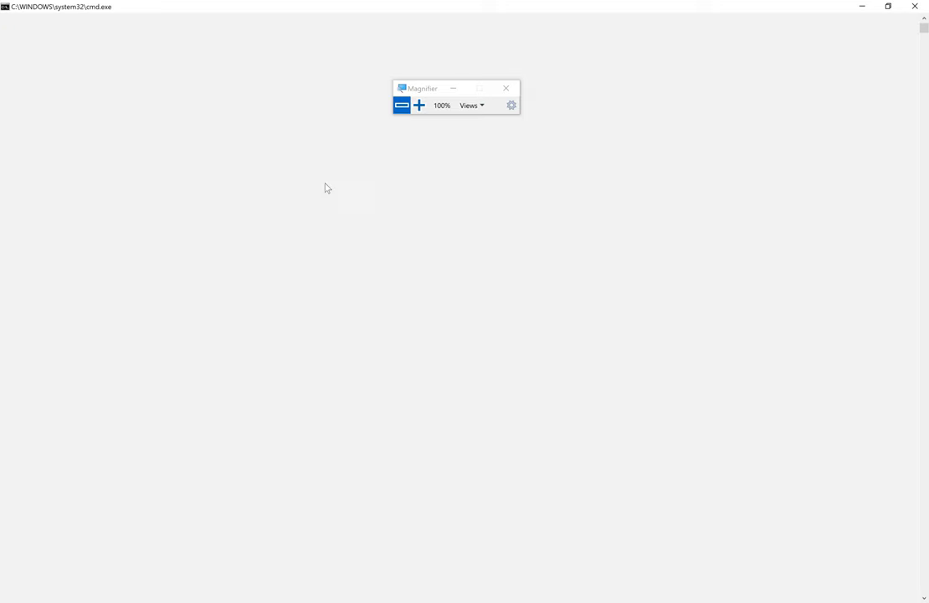
scroll(326, 187, "up", 1)
type("cls")
key("Return")
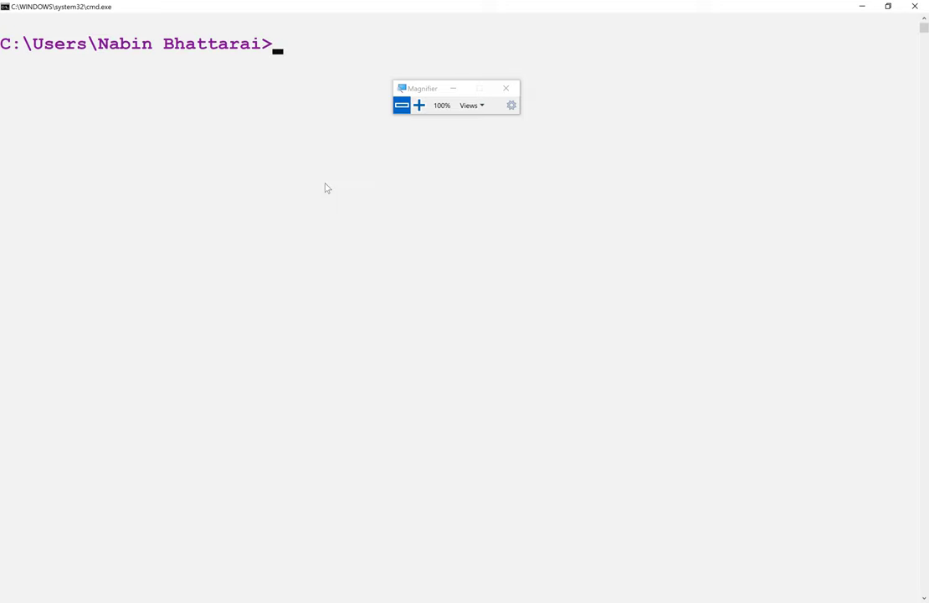
Run the meaningless entries aejrgbva, a, er, gv, AE, RG and er, and clear their output with cls
type("aejrgbva  a er gv")
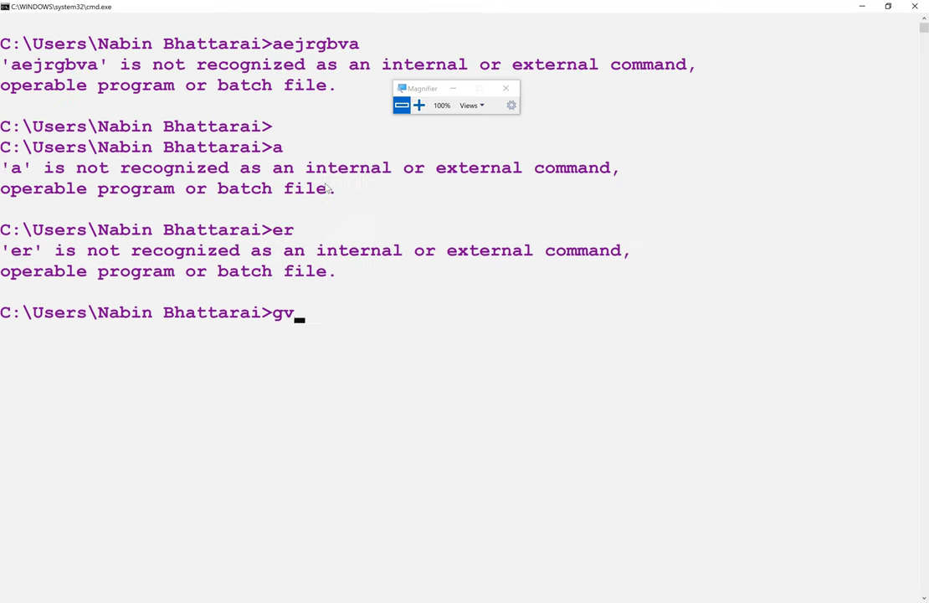
type(" AE RG er ")
type("cls")
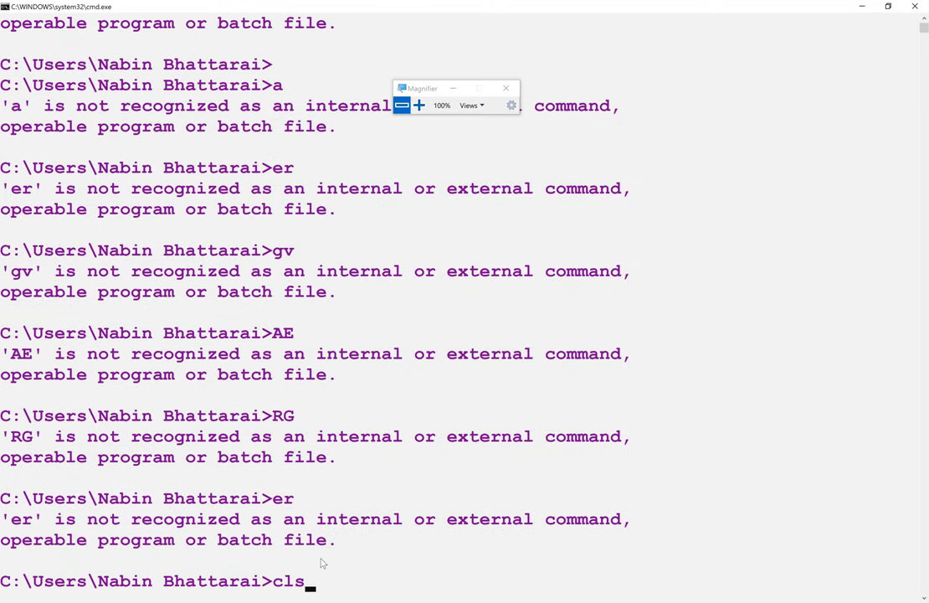
left_click_drag(324, 590, 3, 497)
right_click(3, 498)
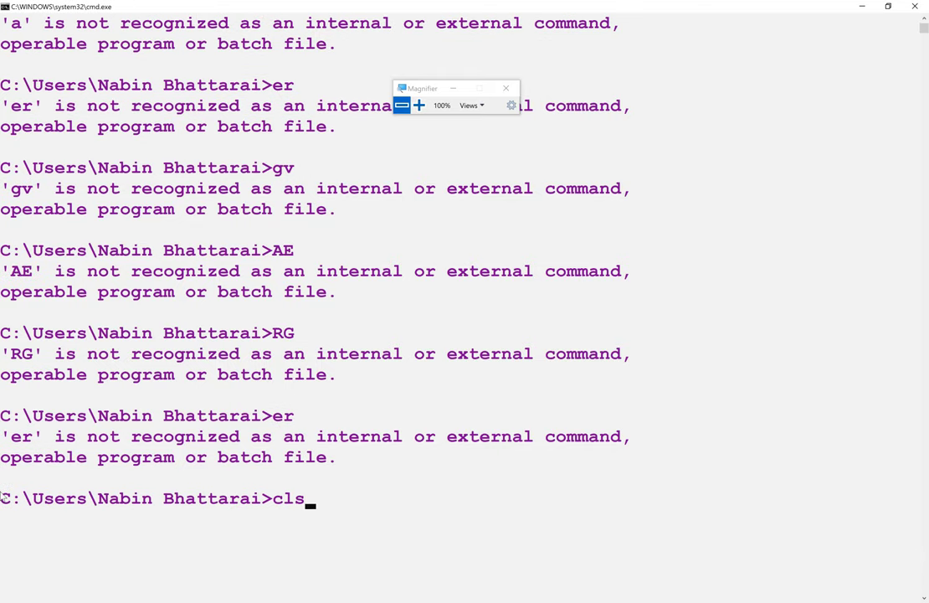
key("Return")
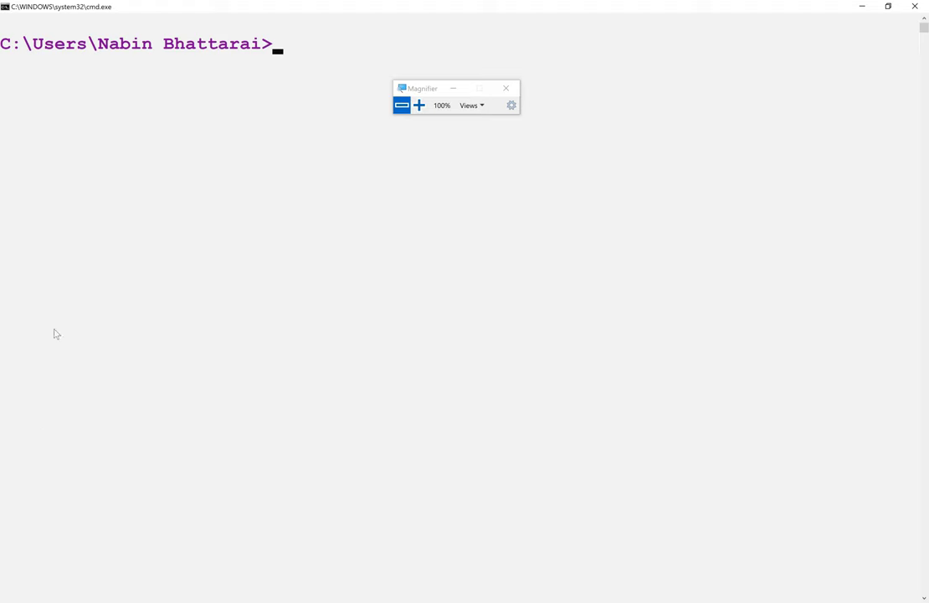
In the window's properties, set the screen text to green (19, 161, 14) and the screen background to black (12, 12, 12)
right_click(77, 4)
mouse_move(116, 76)
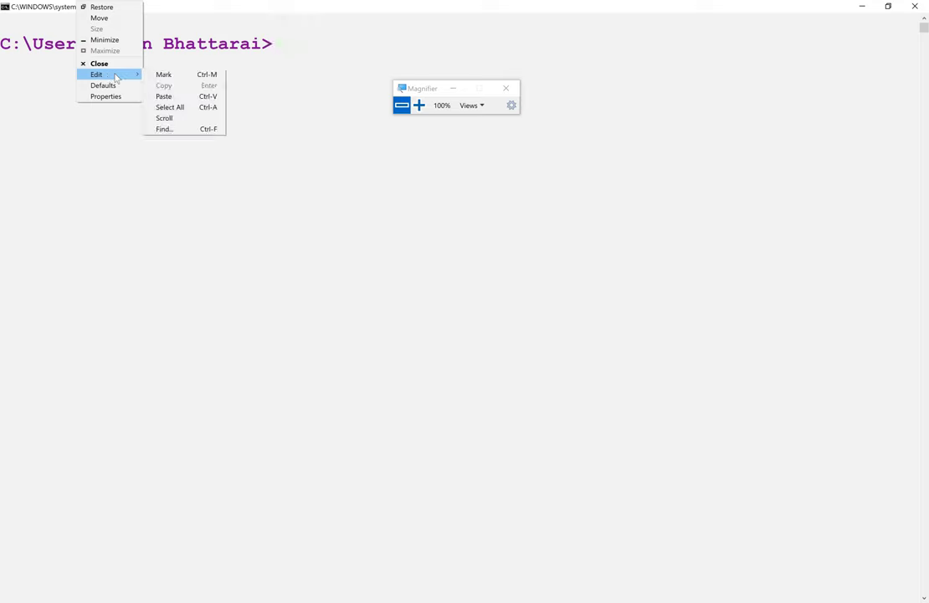
left_click(108, 96)
left_click(107, 31)
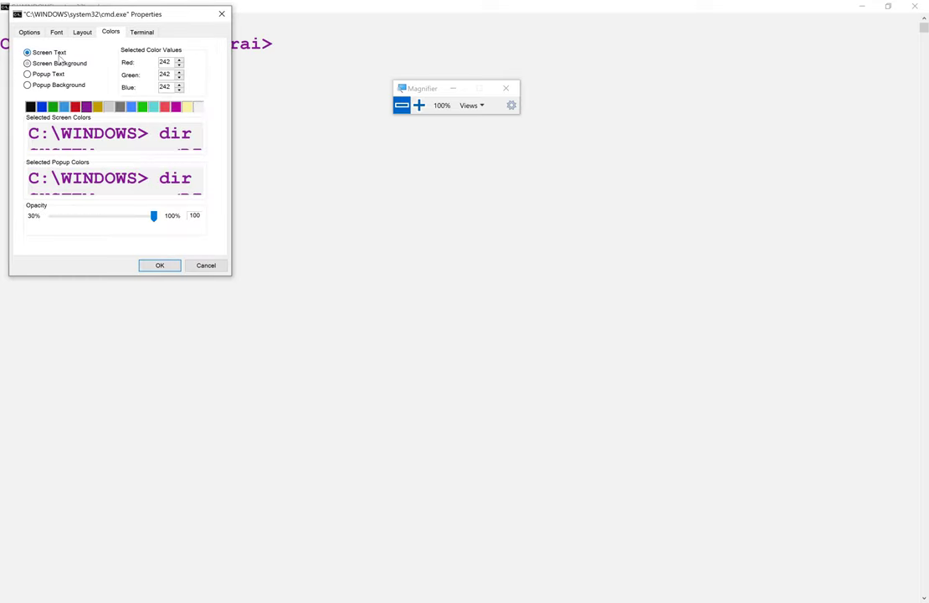
left_click(53, 107)
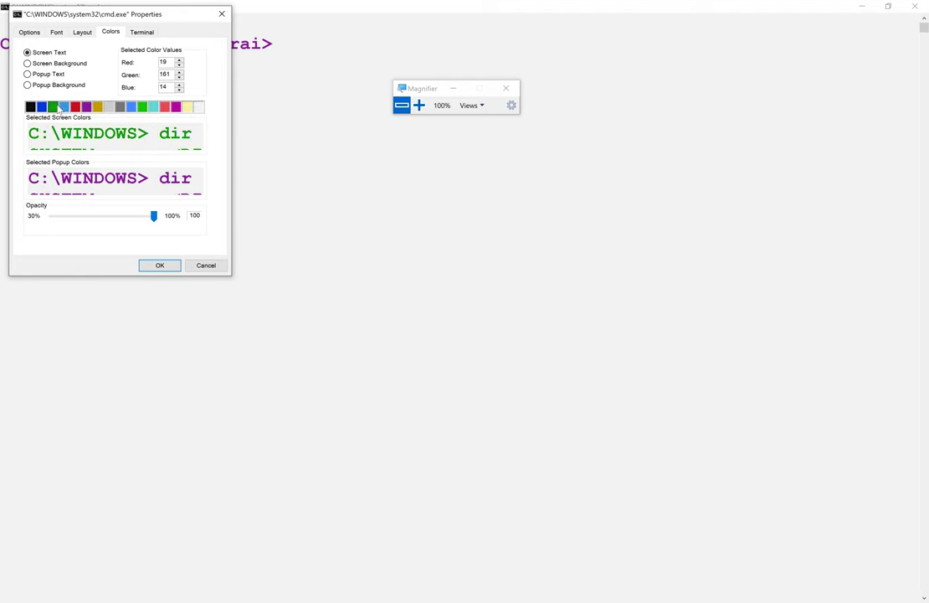
left_click(39, 63)
left_click(31, 106)
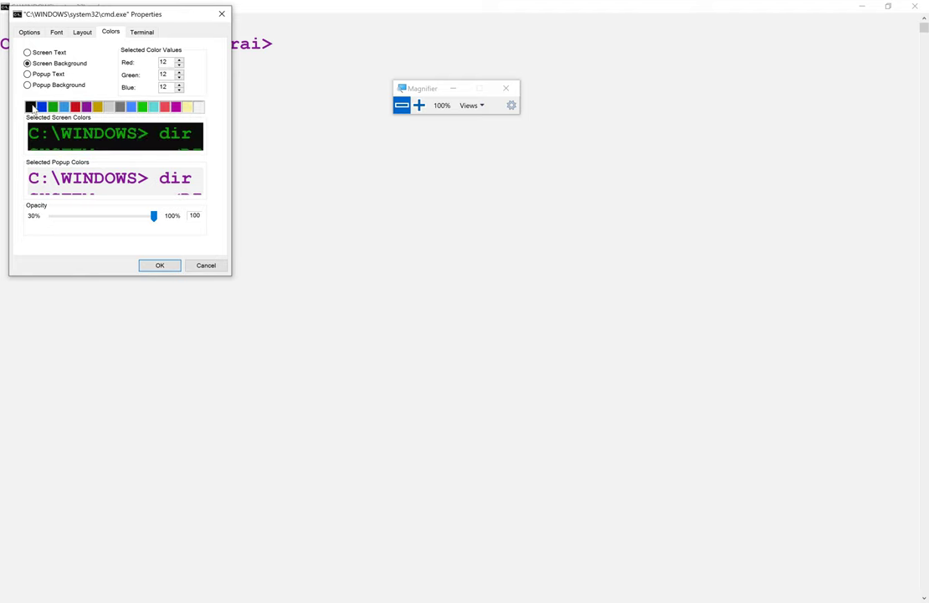
left_click(160, 265)
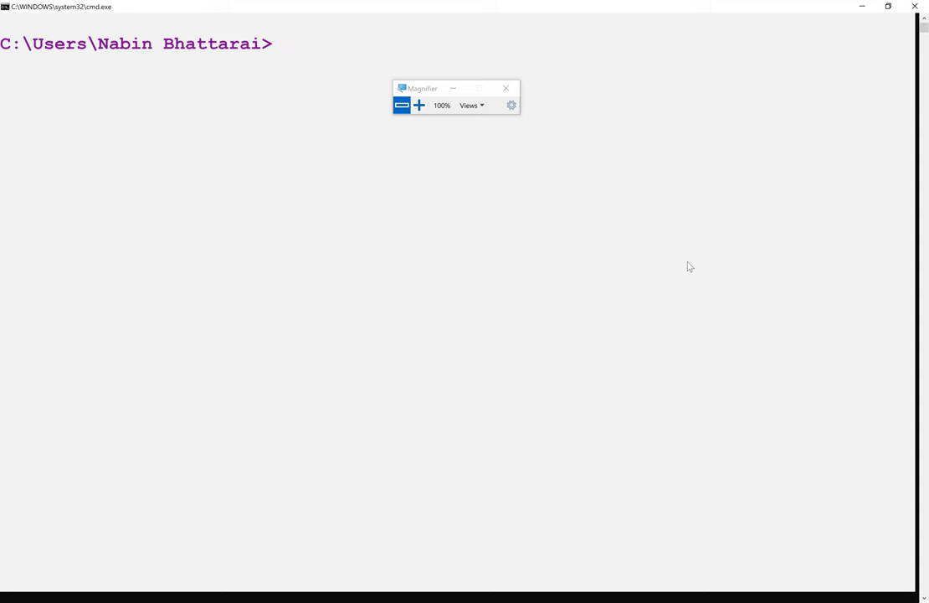
Try the clr command and some empty prompt lines, then clear the whole screen with cls
type("clr")
key("Return")
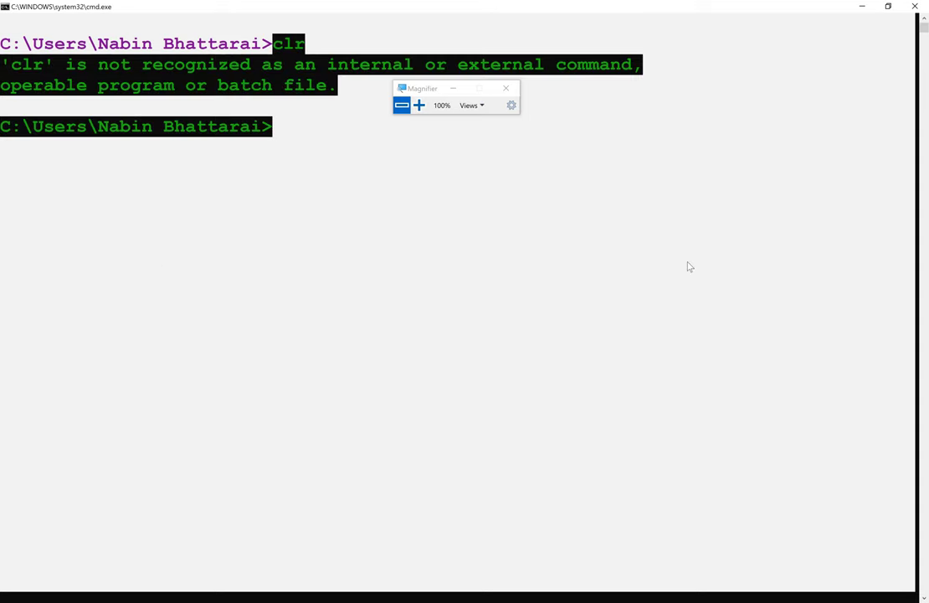
key("Return")
key("Return")
key("Return")
type("cls")
key("Return")
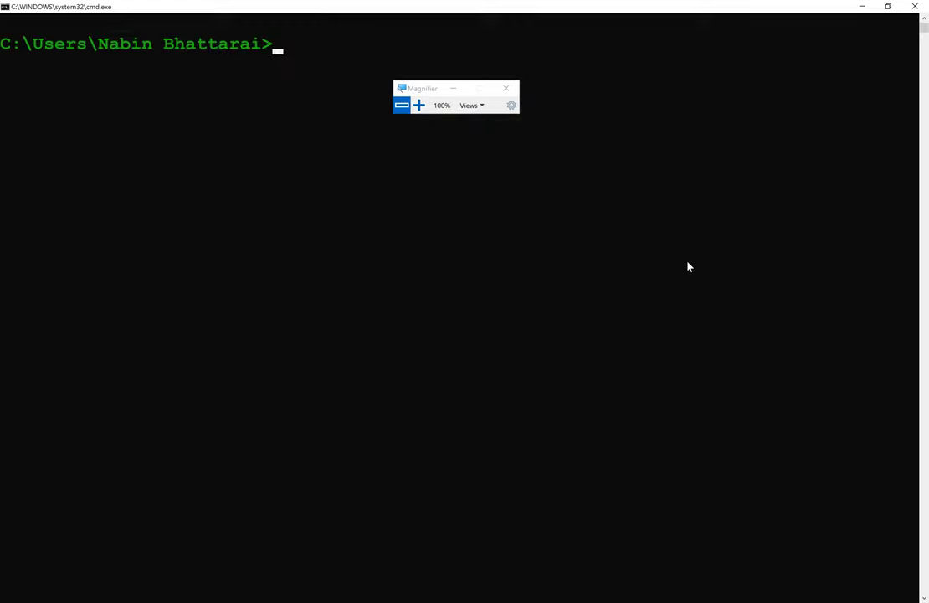
Add eight empty prompt lines on the cleared black screen
key("Return")
key("Return")
key("Return")
key("Return")
key("Return")
key("Return")
key("Return")
key("Return")
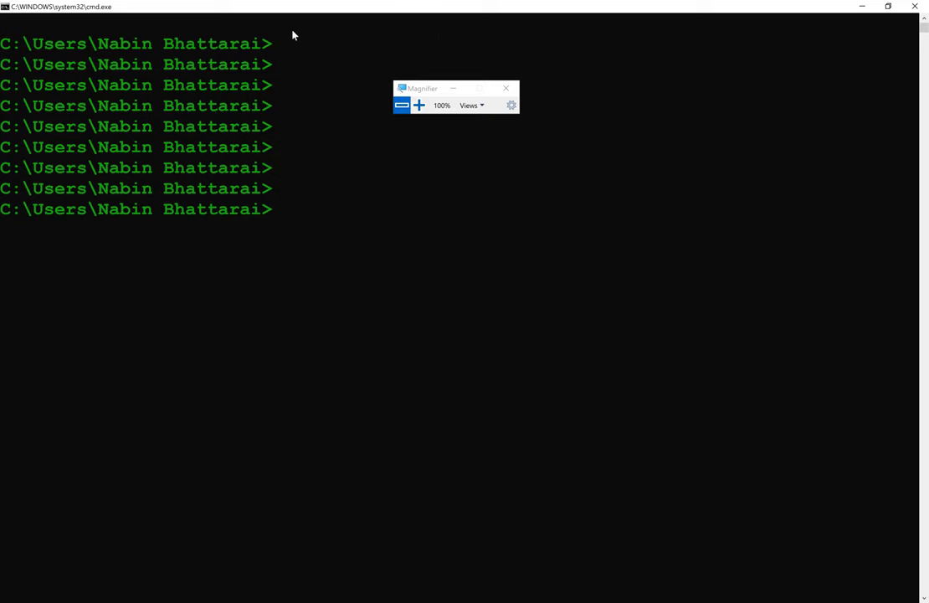
In the window's properties, set the screen background to white (242, 242, 242) and the screen text to red (197, 15, 31)
right_click(90, 10)
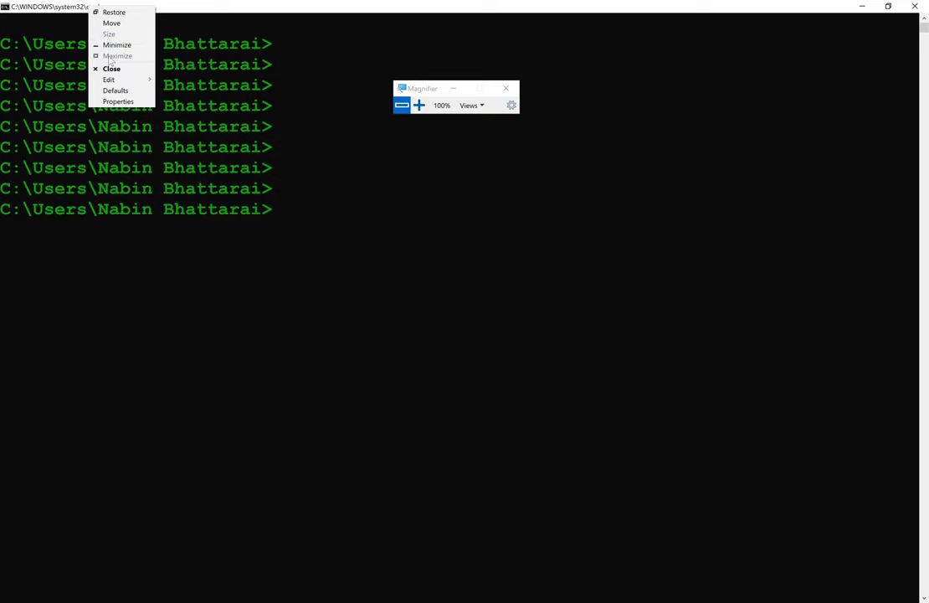
left_click(119, 101)
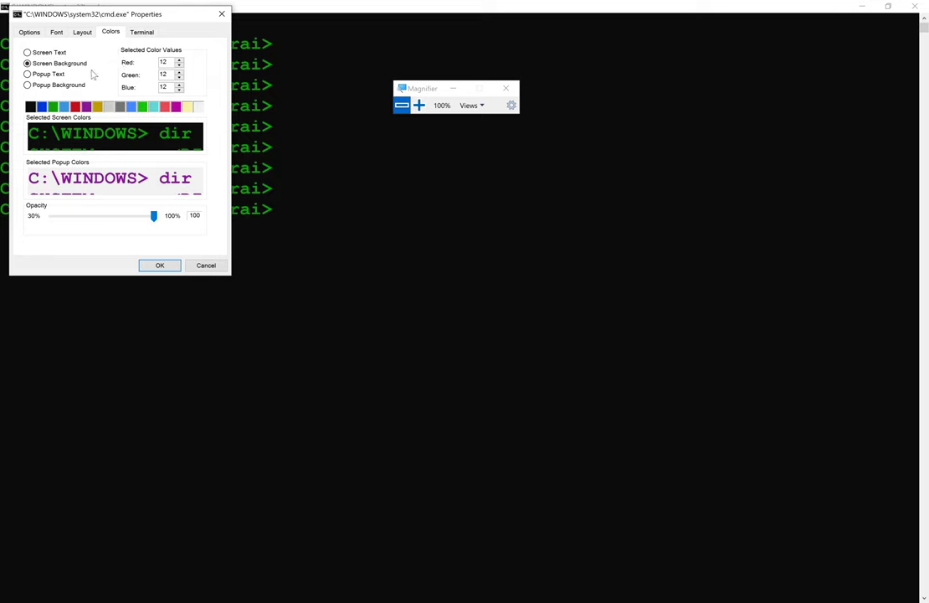
left_click(50, 61)
left_click(198, 106)
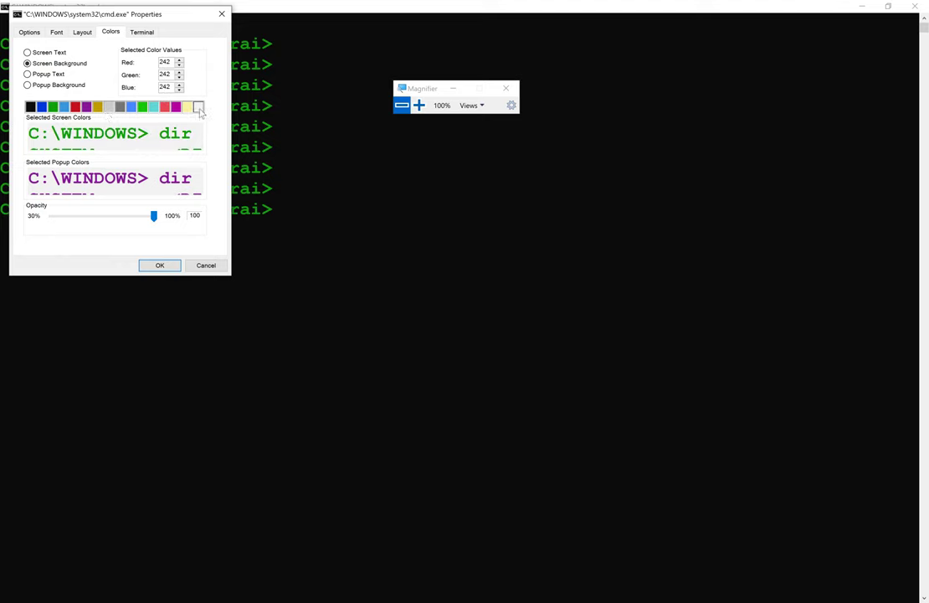
left_click(78, 107)
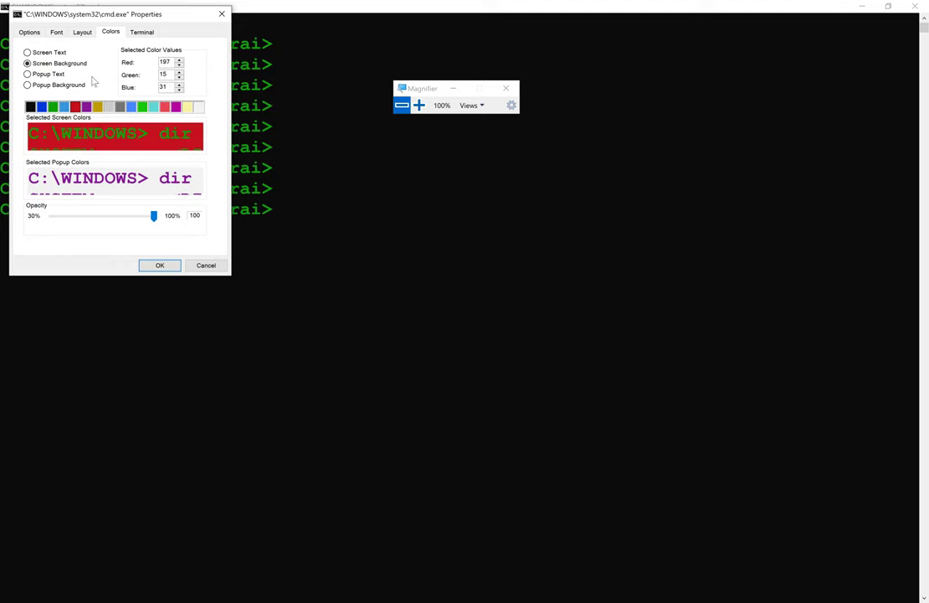
left_click(196, 106)
left_click(60, 52)
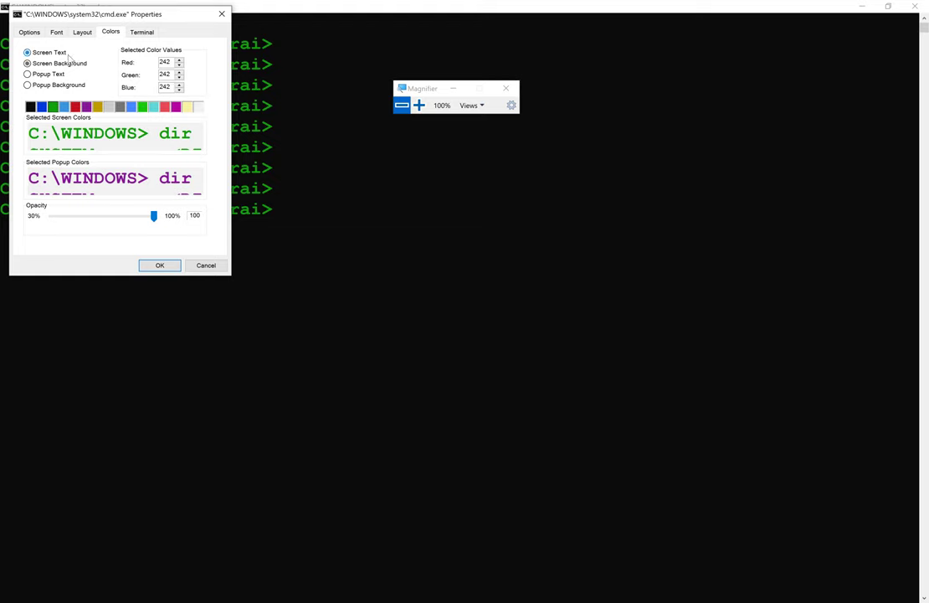
left_click(64, 107)
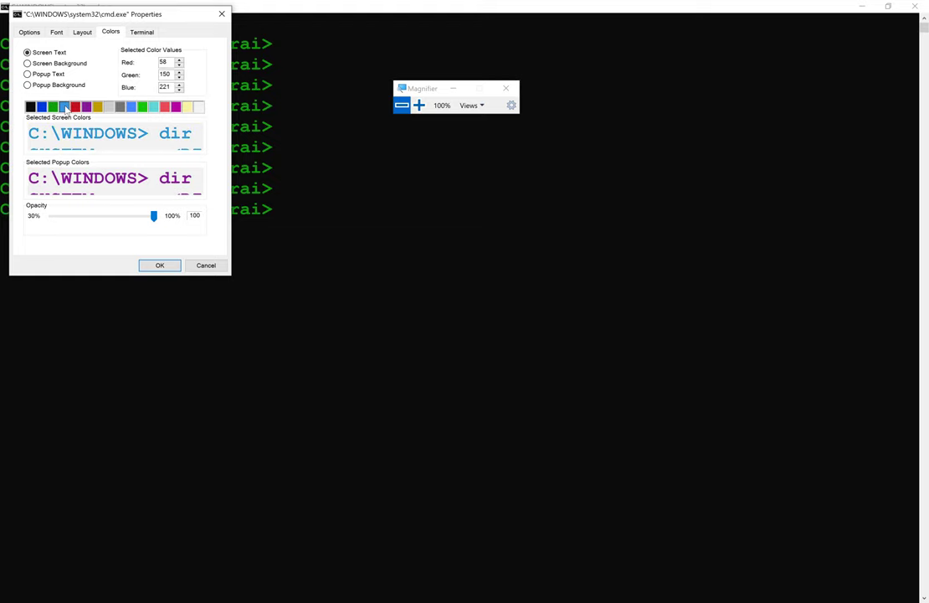
left_click(77, 108)
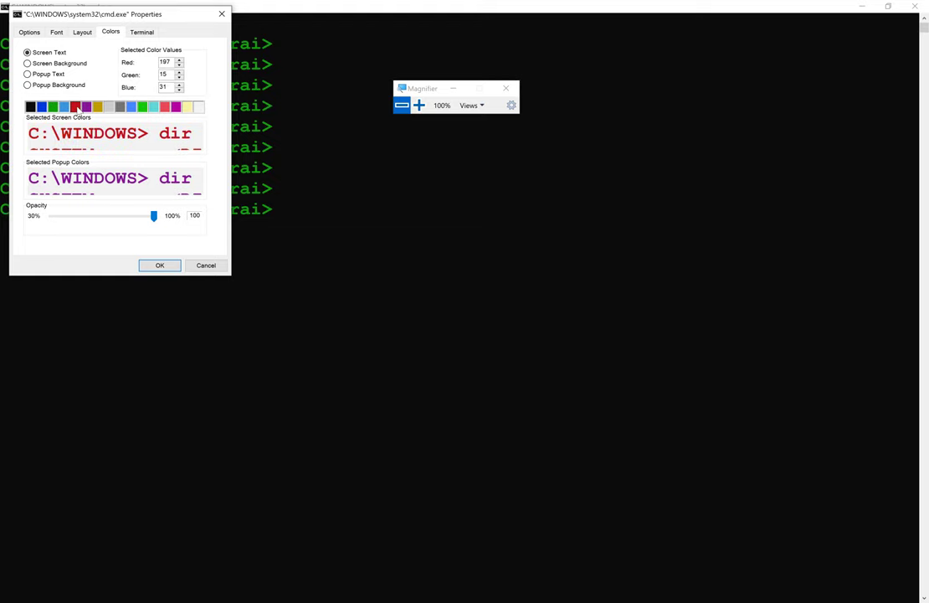
left_click(158, 266)
Clear the old green-on-black lines with cls and add three empty prompt lines in the new colors
type("cls")
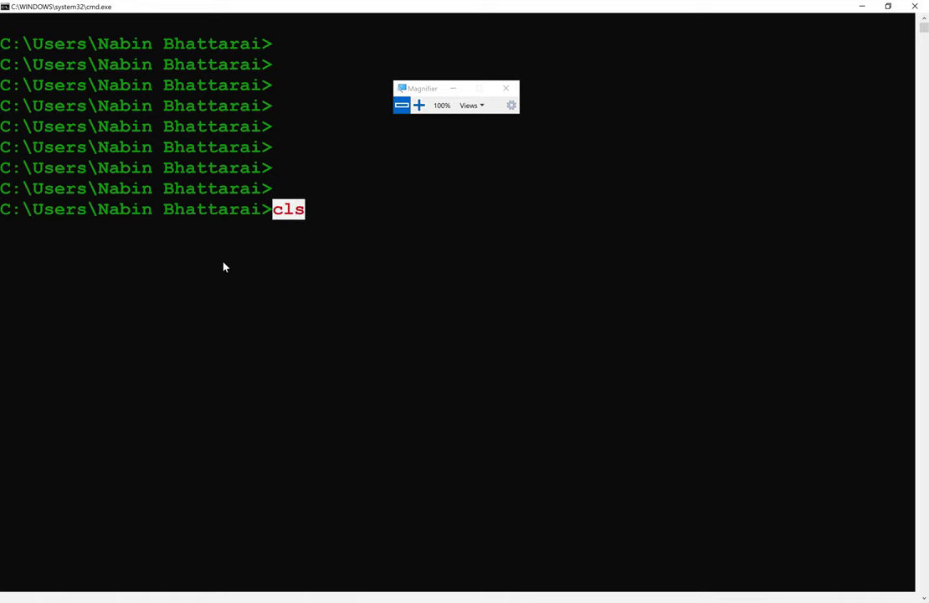
key("Return")
key("Return")
key("Return")
key("Return")
Clear the screen with cls, add four more empty prompt lines, and clear them with cls again
type("cls")
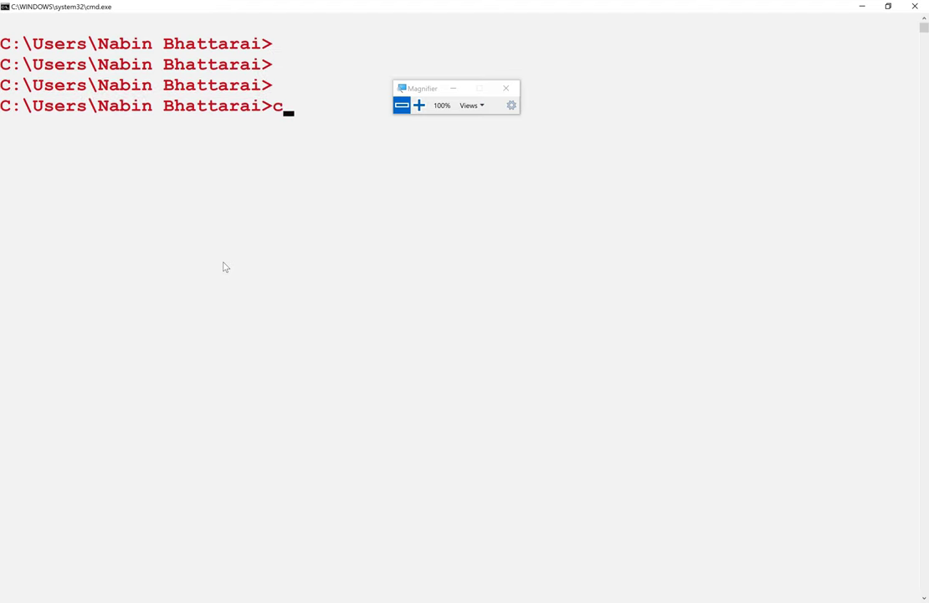
key("Return")
key("Return")
key("Return")
key("Return")
key("Return")
type("cls")
key("Return")
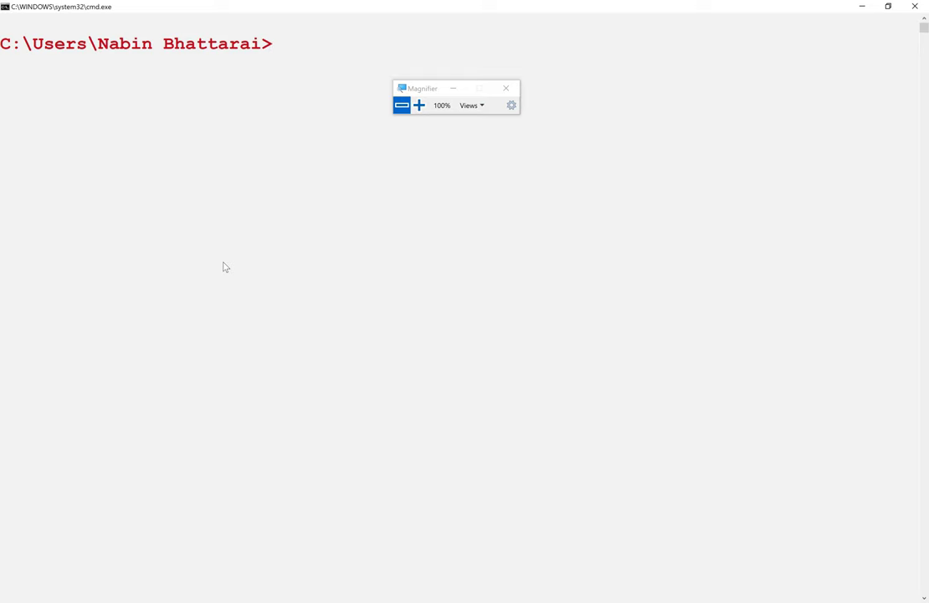
Switch to a new File Explorer window and open the Desktop folder
mouse_move(179, 602)
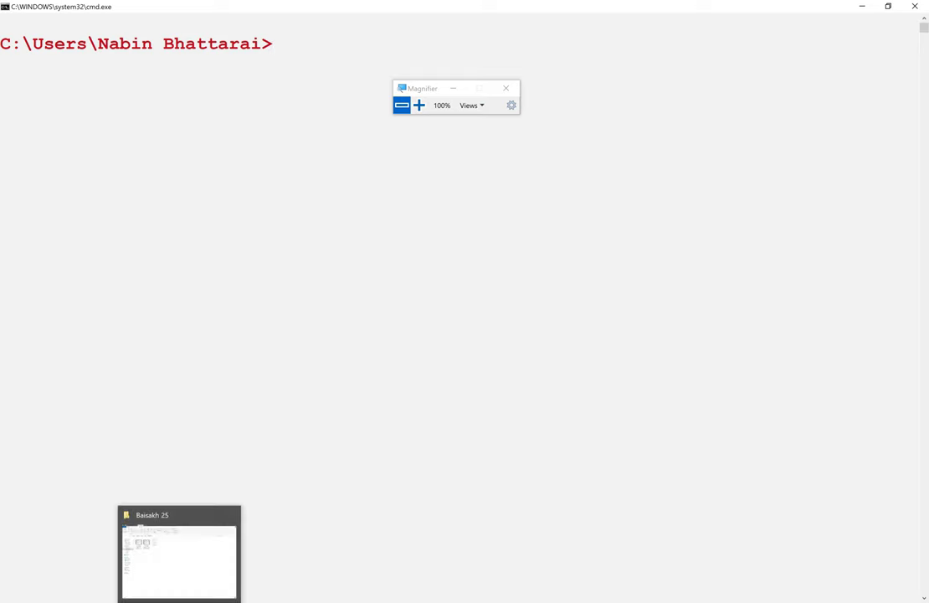
left_click(386, 436)
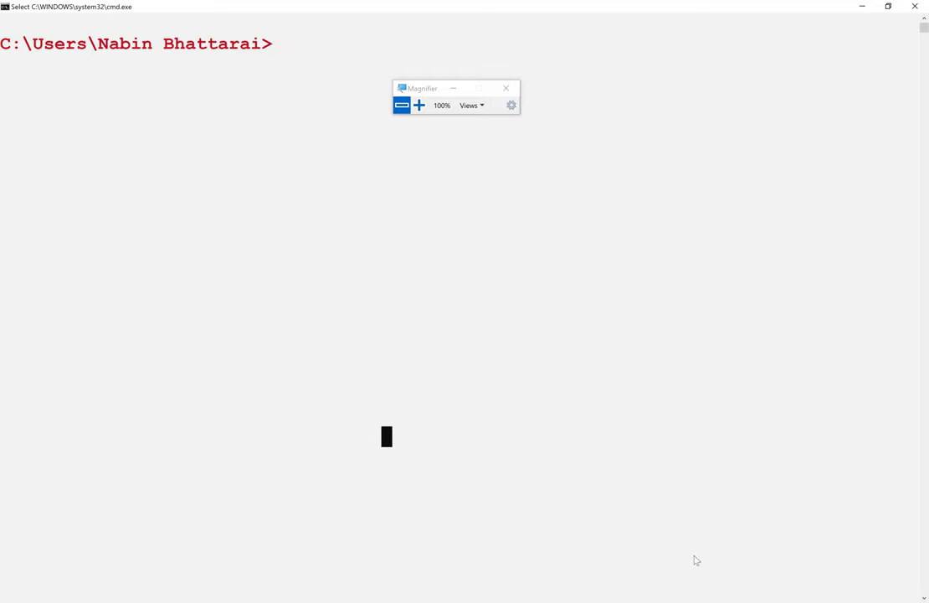
key("super+e")
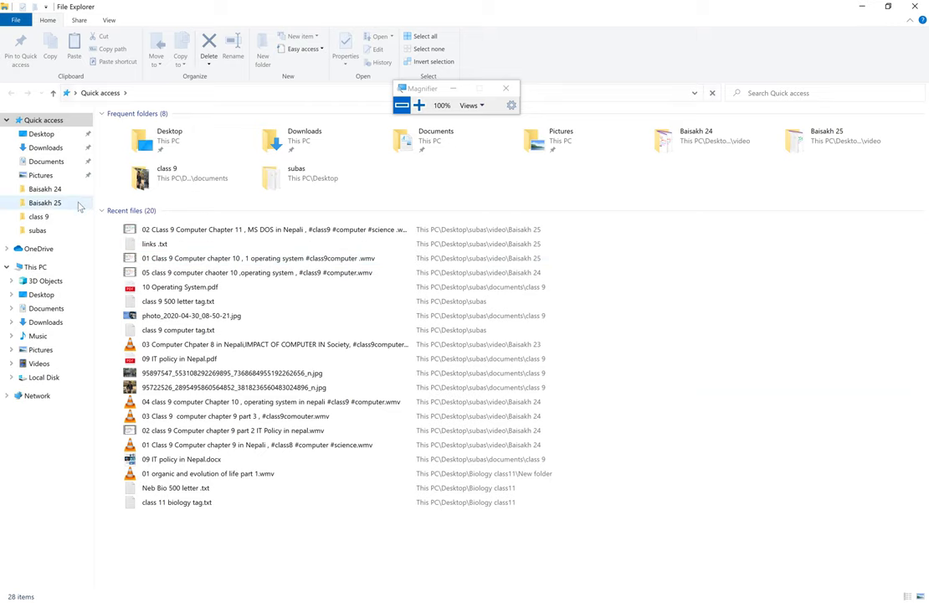
left_click(44, 134)
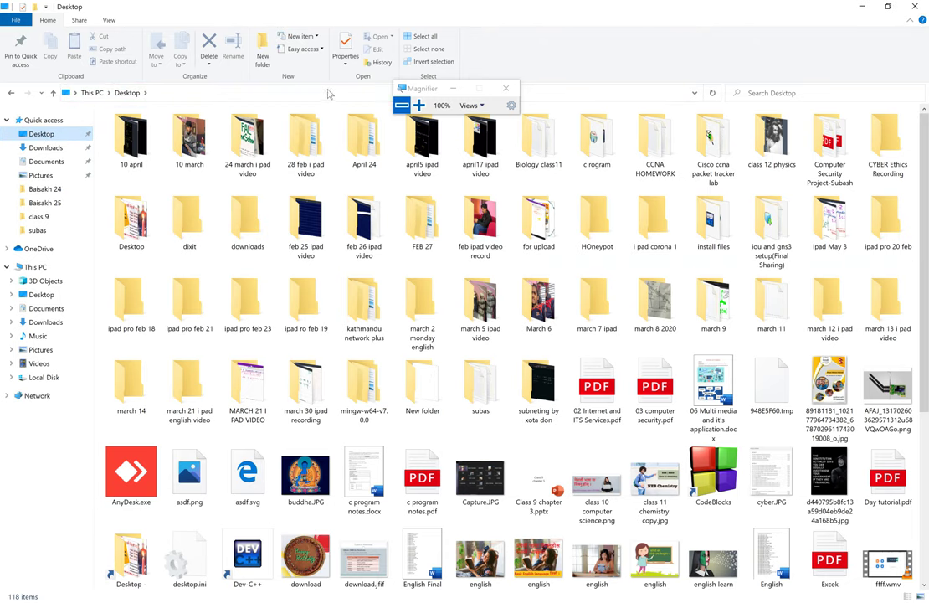
Examine the folders and files on the Desktop, magnifying the view to 200% briefly and picking out sample documents and images
left_click(418, 104)
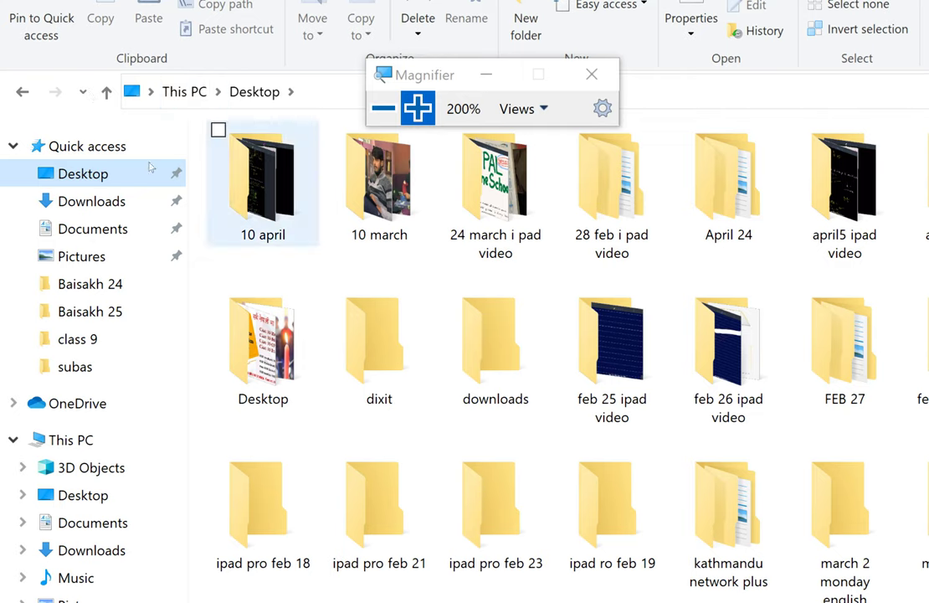
key("super+minus")
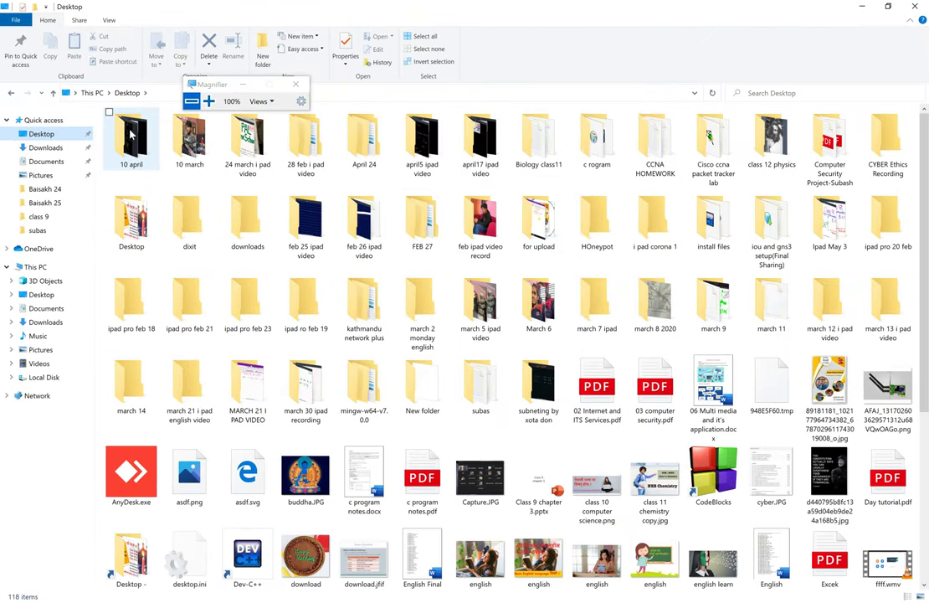
left_click(165, 133)
scroll(193, 368, "down", 3)
left_click(192, 392)
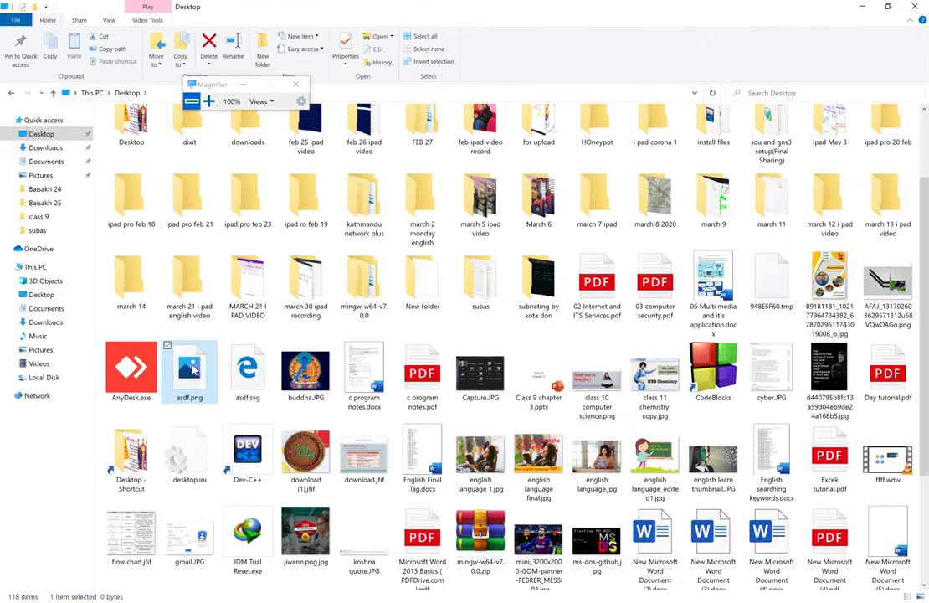
left_click(303, 444)
left_click(363, 378)
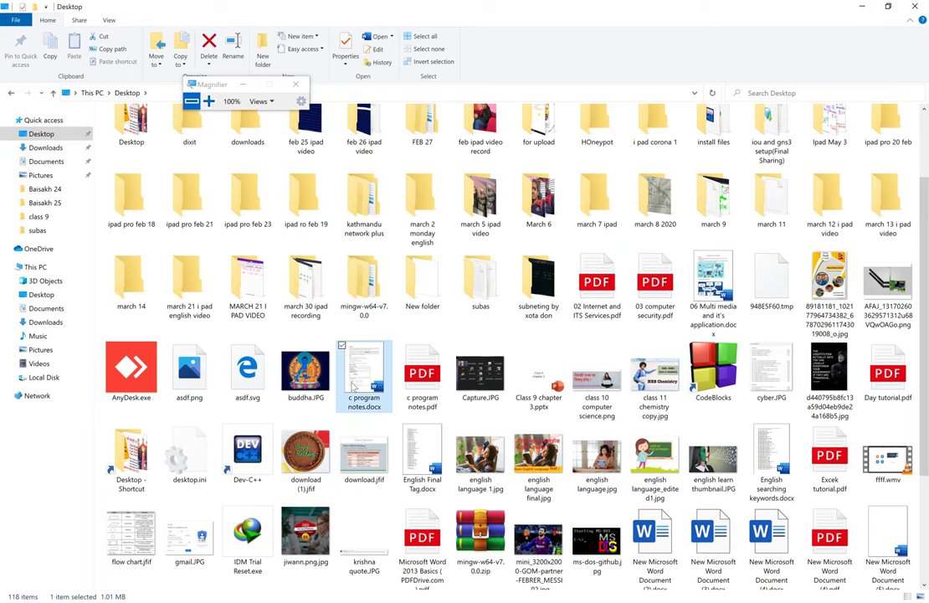
scroll(352, 389, "down", 3)
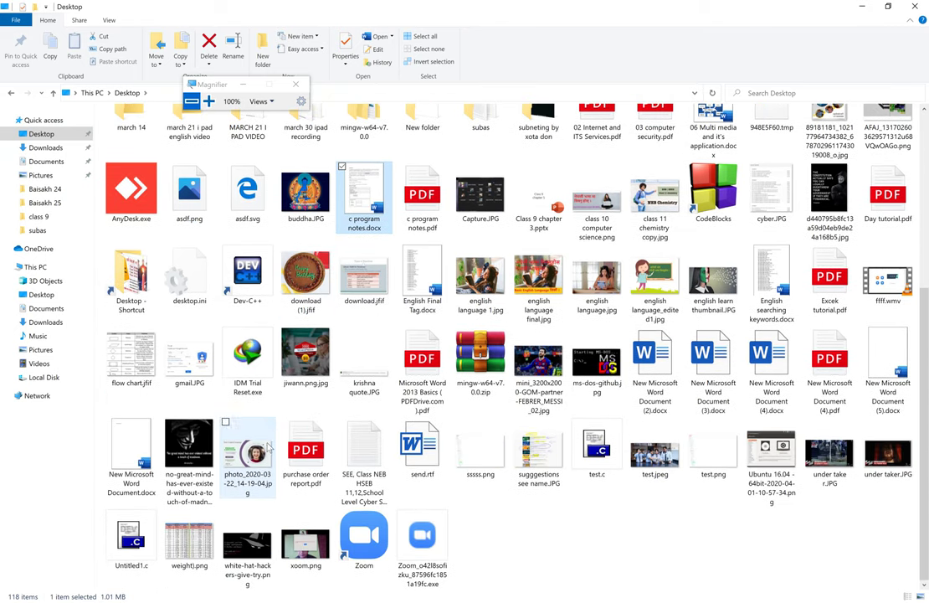
left_click(250, 461)
scroll(268, 448, "up", 1)
scroll(267, 448, "up", 4)
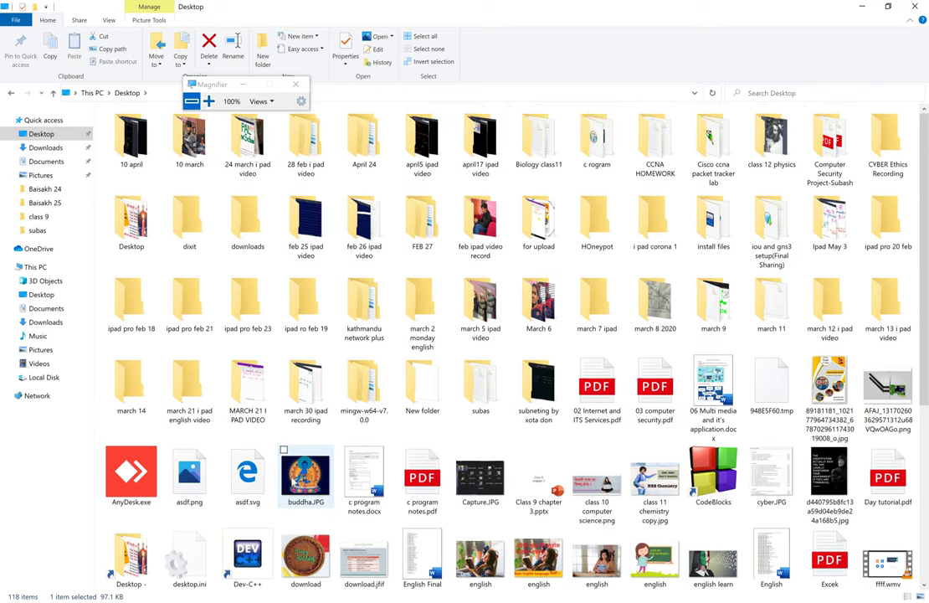
Close the two non-administrator cmd.exe windows that are still open
mouse_move(348, 600)
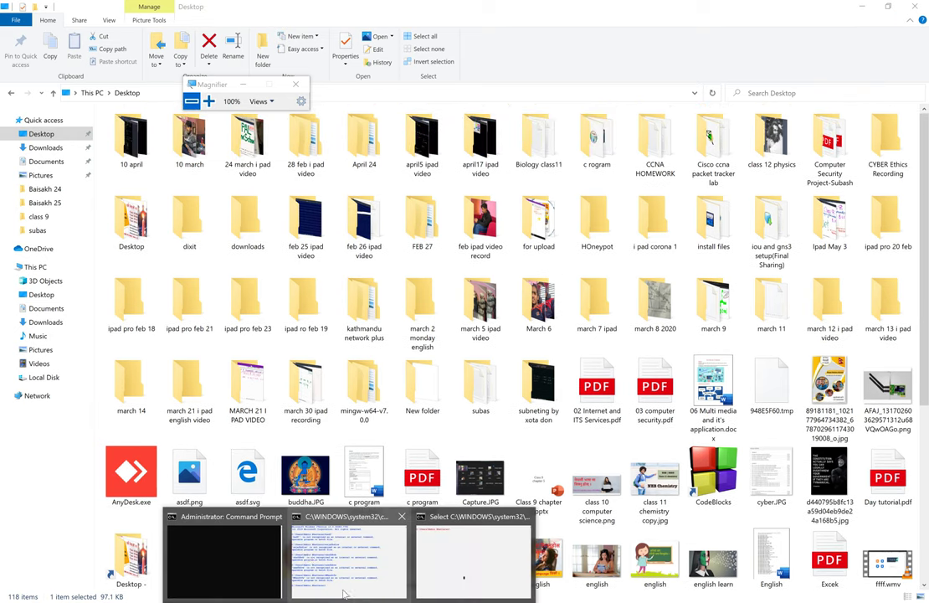
left_click(401, 516)
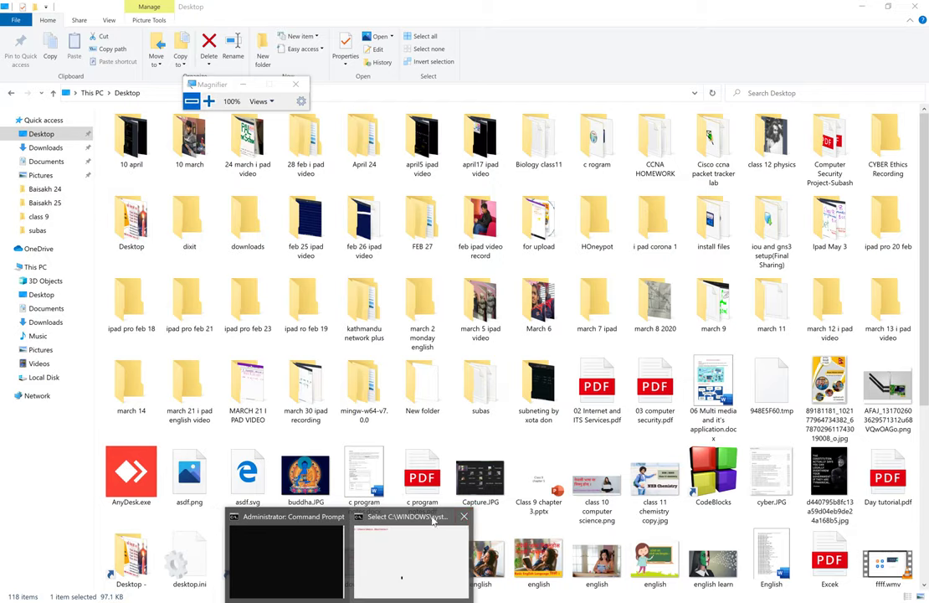
left_click(464, 517)
Switch to the Administrator Command Prompt, enter several empty prompt lines there, and close that window
left_click(373, 532)
left_click(378, 400)
key("Return")
key("Return")
key("Return")
key("Return")
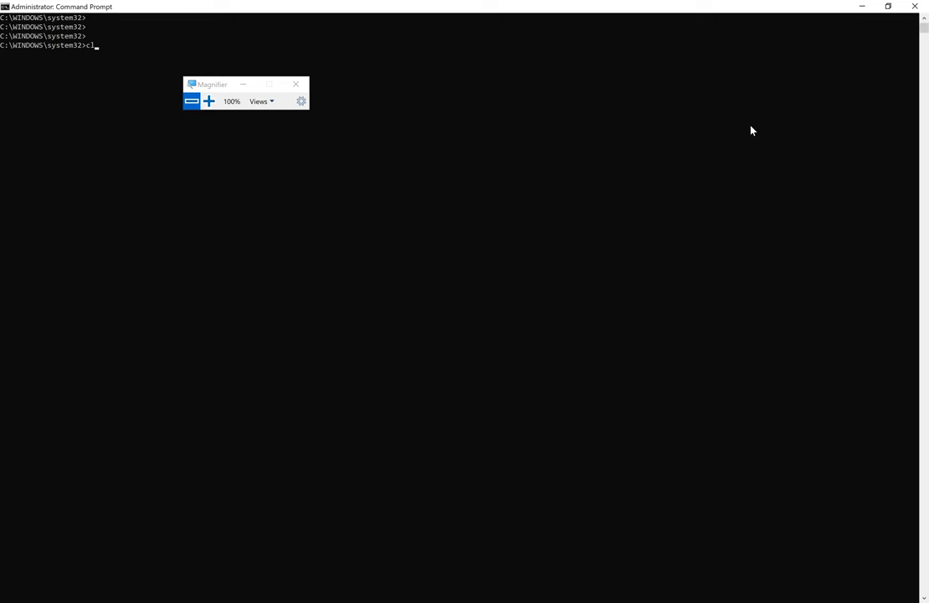
key("Return")
key("Return")
left_click(915, 6)
Open a fresh Command Prompt window, maximize it, and move the Magnifier off the prompt line
key("super+r")
key("Return")
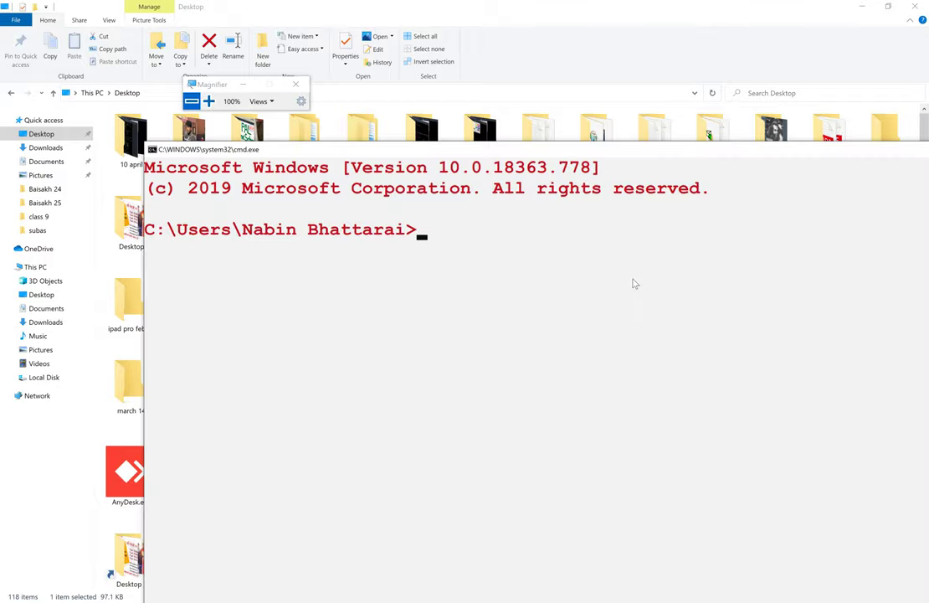
double_click(457, 149)
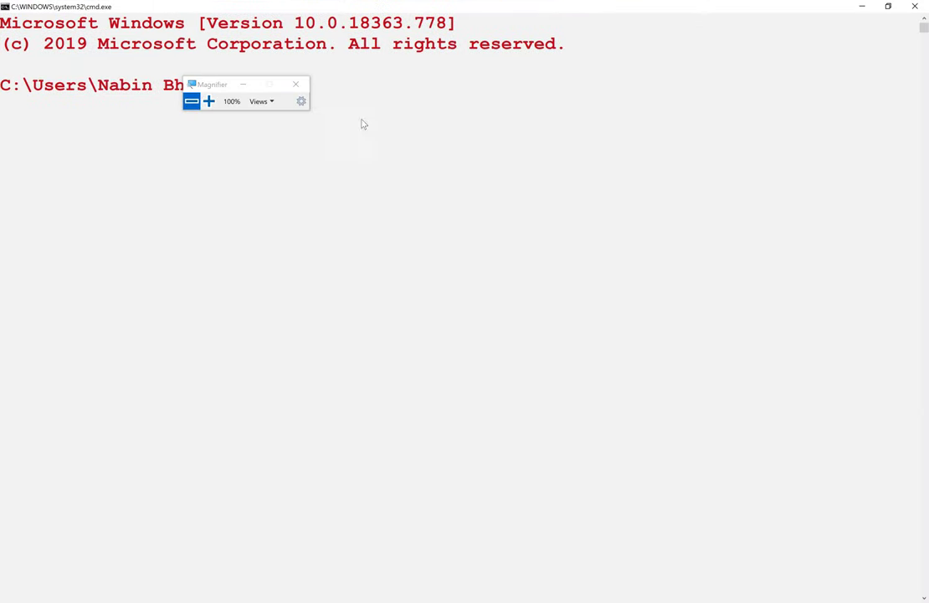
left_click_drag(239, 82, 360, 91)
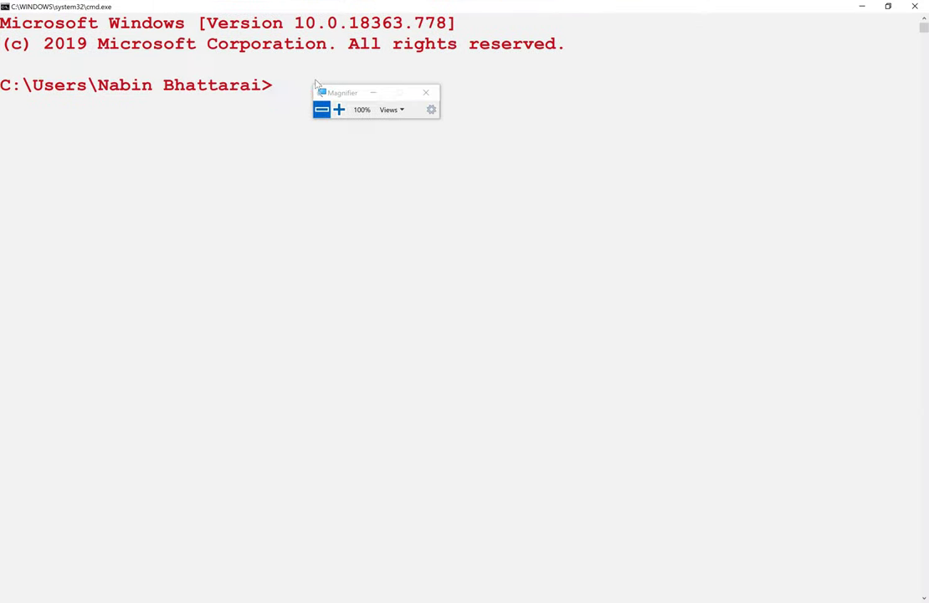
Highlight the blank area after the prompt, the > sign, and the user directory path to examine the prompt's parts
left_click_drag(278, 88, 136, 126)
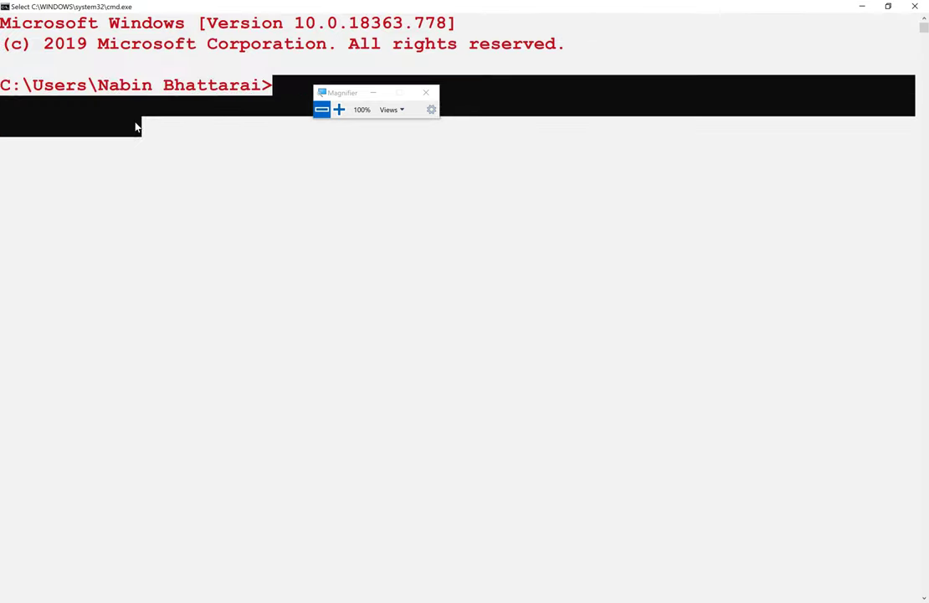
left_click(268, 85)
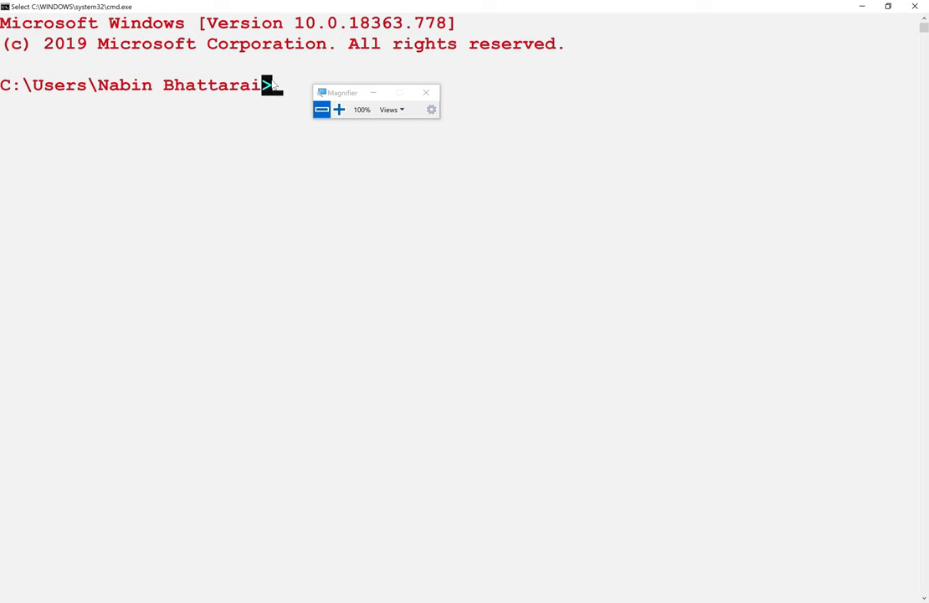
left_click_drag(273, 84, 14, 85)
left_click(256, 84)
Replace the lowercase dir entry with DIR in capitals and run it to list the current directory
type("dir")
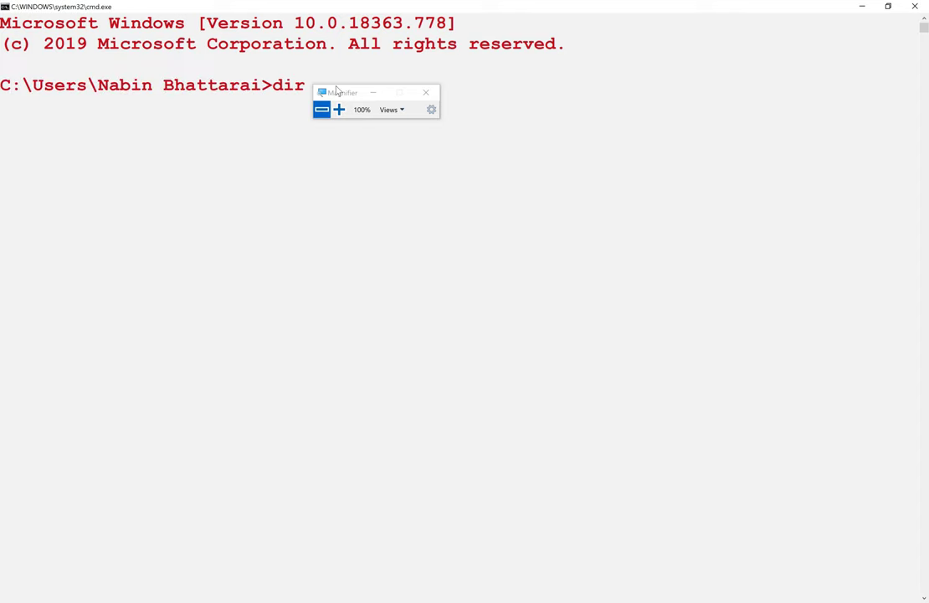
key("BackSpace")
key("BackSpace")
key("BackSpace")
type("DIR")
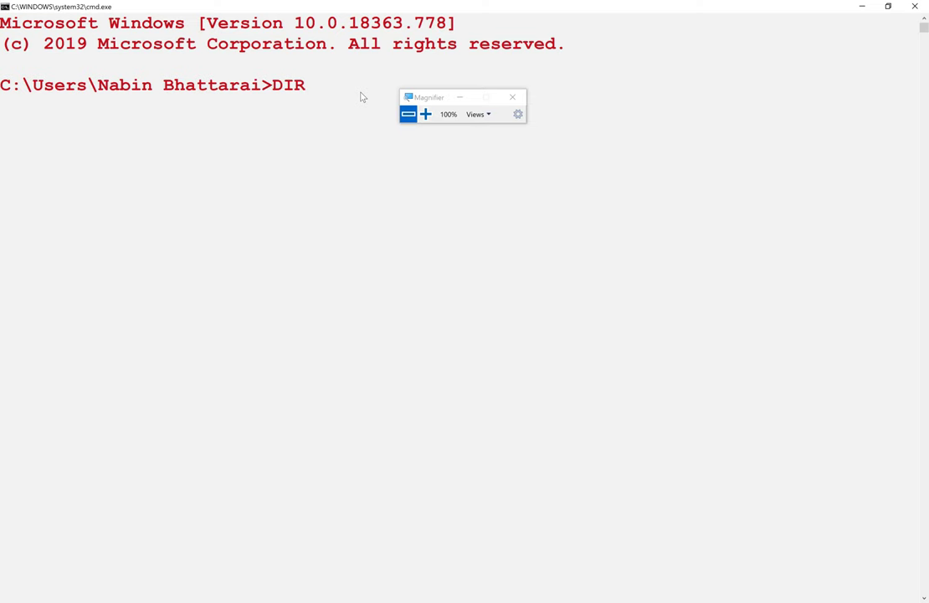
key("Return")
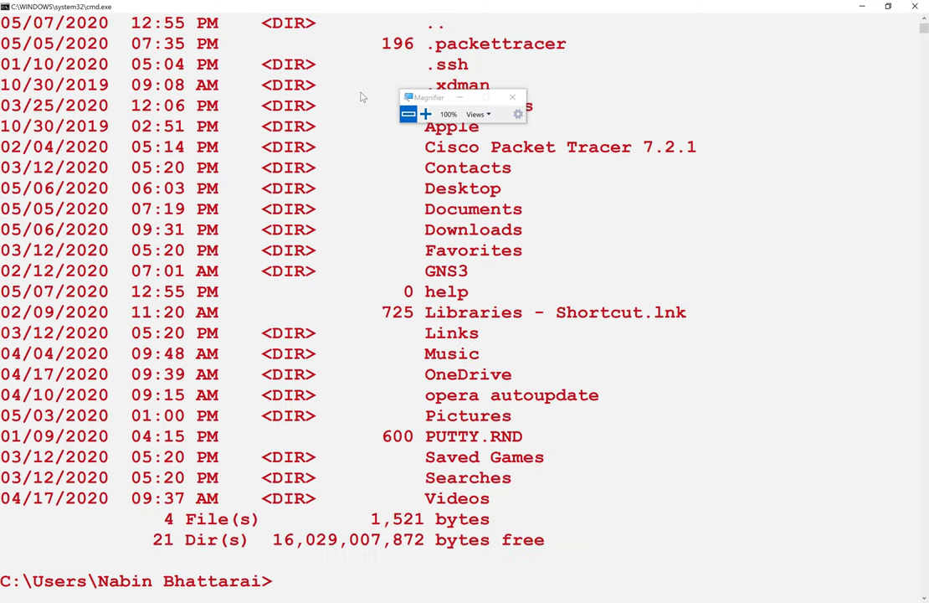
Examine the DIR listing from its beginning, highlighting the directory entries from .ssh down to the GNS3 row
scroll(152, 99, "up", 4)
left_click_drag(2, 198, 305, 23)
scroll(332, 109, "up", 7)
scroll(332, 109, "up", 5)
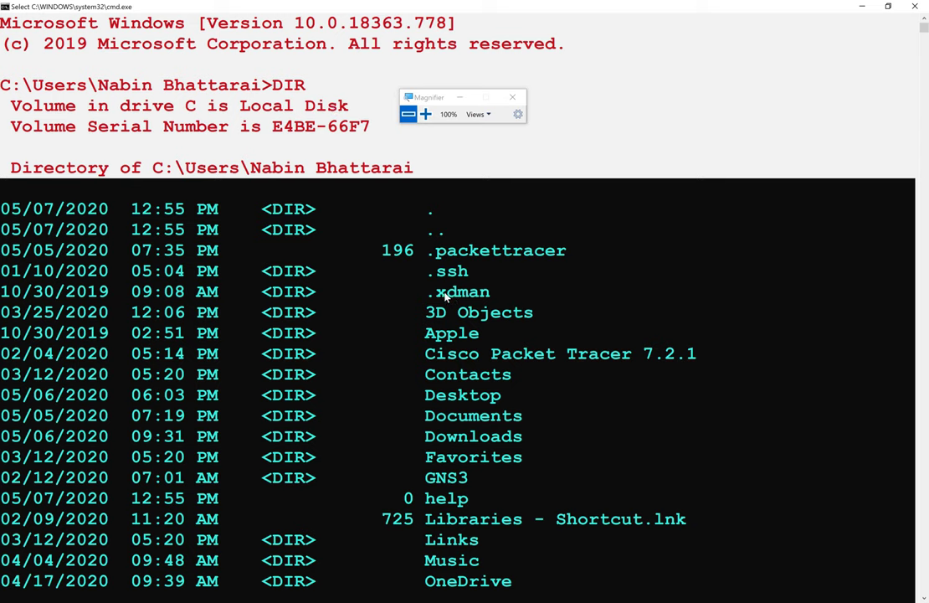
scroll(444, 295, "down", 1)
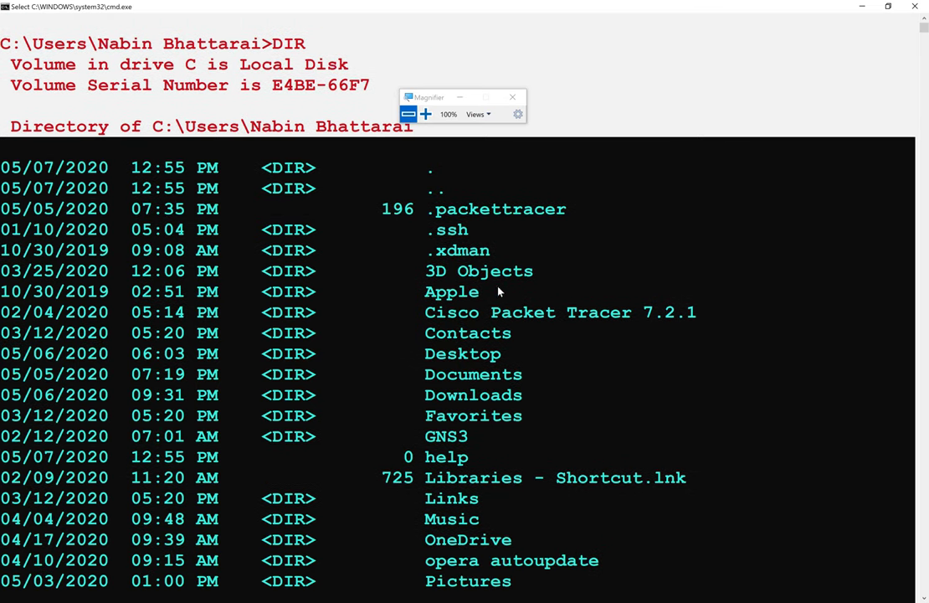
scroll(473, 352, "down", 1)
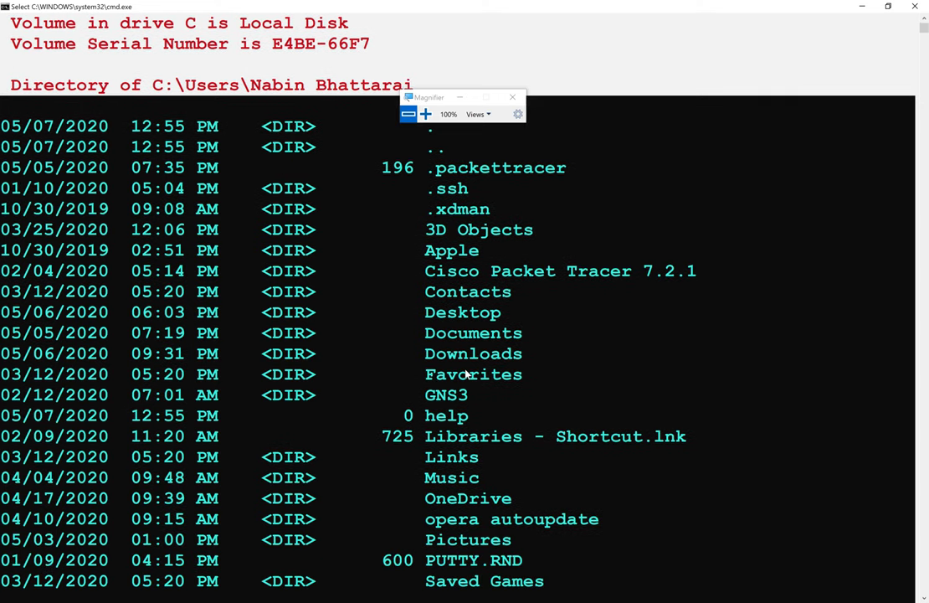
left_click(266, 189)
left_click_drag(267, 190, 339, 393)
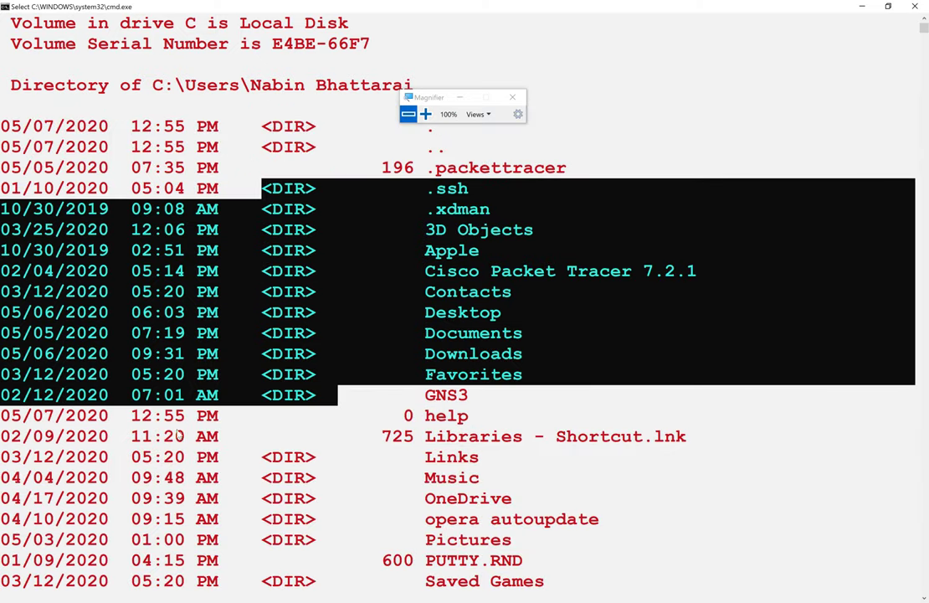
Examine the file rows help through PUTTY.RND in the DIR listing, and highlight the entries from the first row down to Music
left_click_drag(3, 419, 4, 475)
scroll(515, 460, "down", 2)
left_click(522, 477)
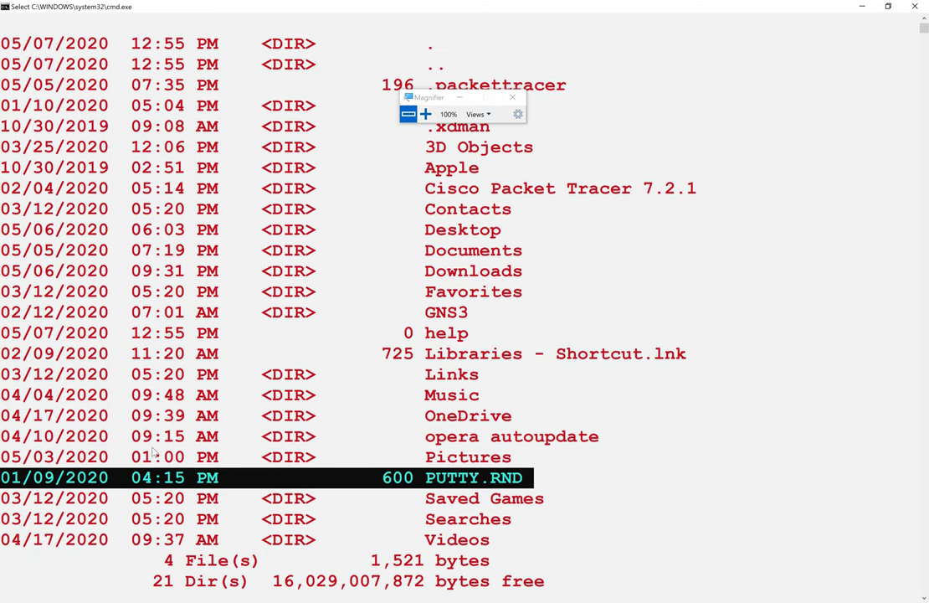
left_click(282, 401)
scroll(282, 400, "up", 3)
left_click_drag(7, 198, 529, 560)
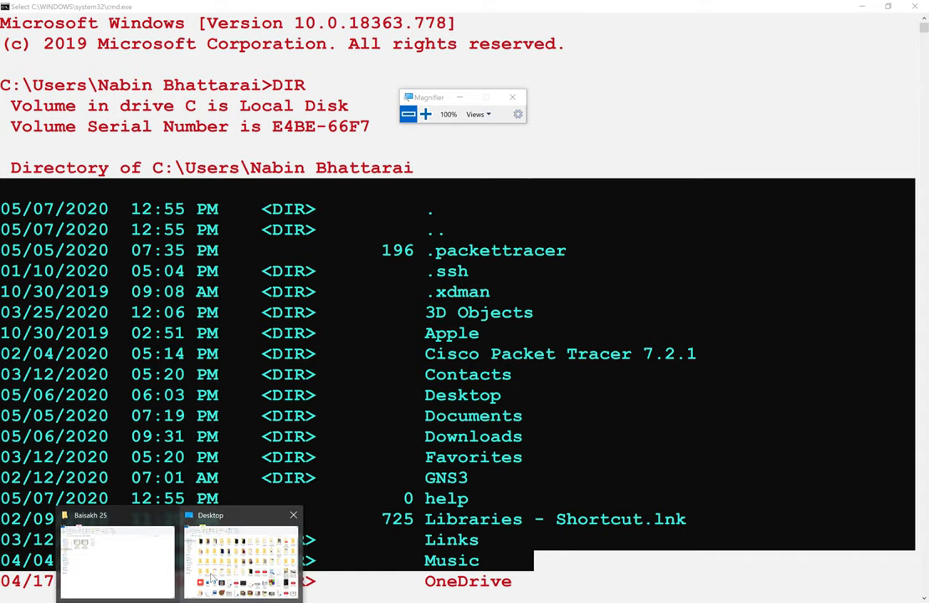
Switch to the Desktop folder in File Explorer and examine the folders 10 april, Desktop, and ipad pro feb 18
left_click(243, 559)
scroll(270, 488, "down", 3)
scroll(270, 488, "up", 3)
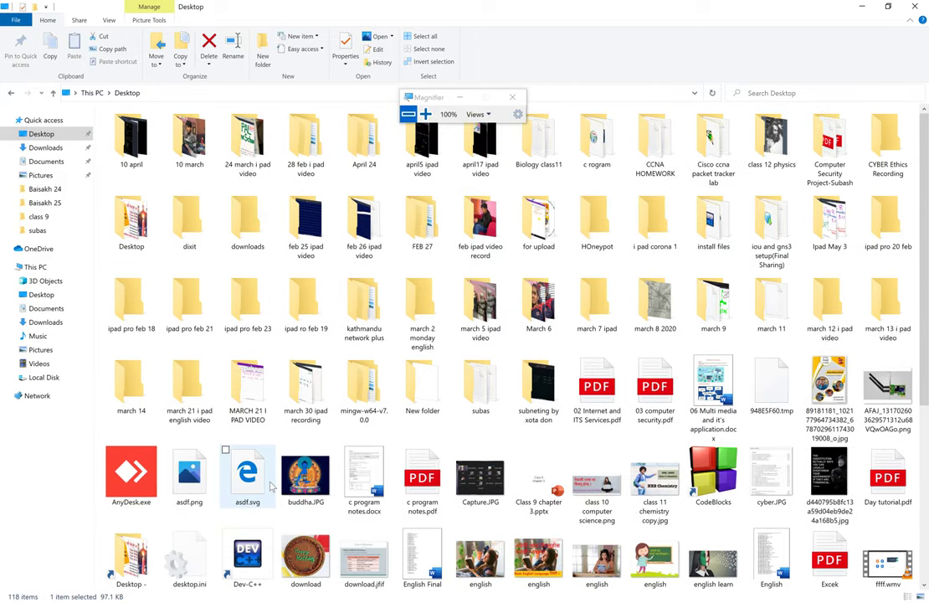
left_click(131, 143)
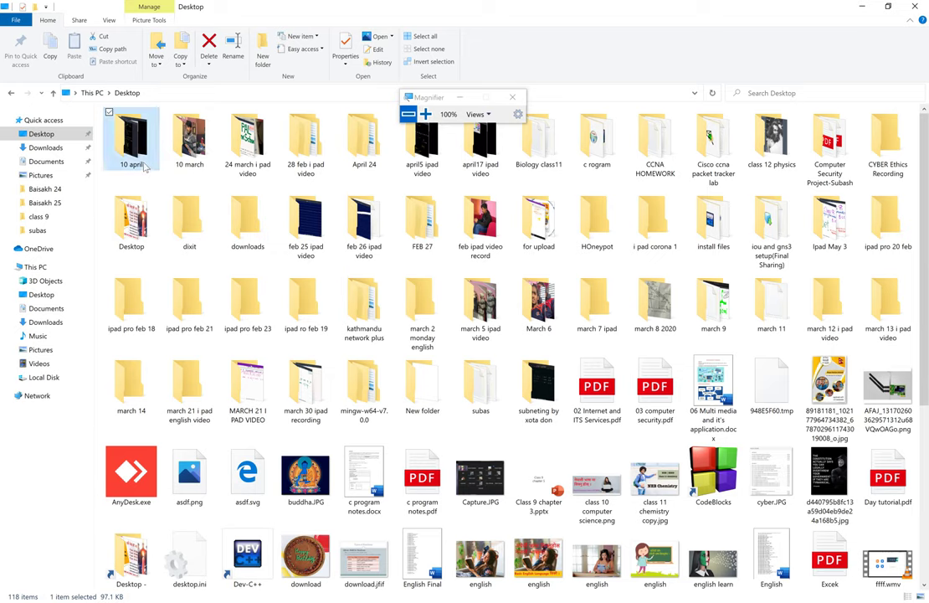
left_click(125, 215)
left_click(131, 302)
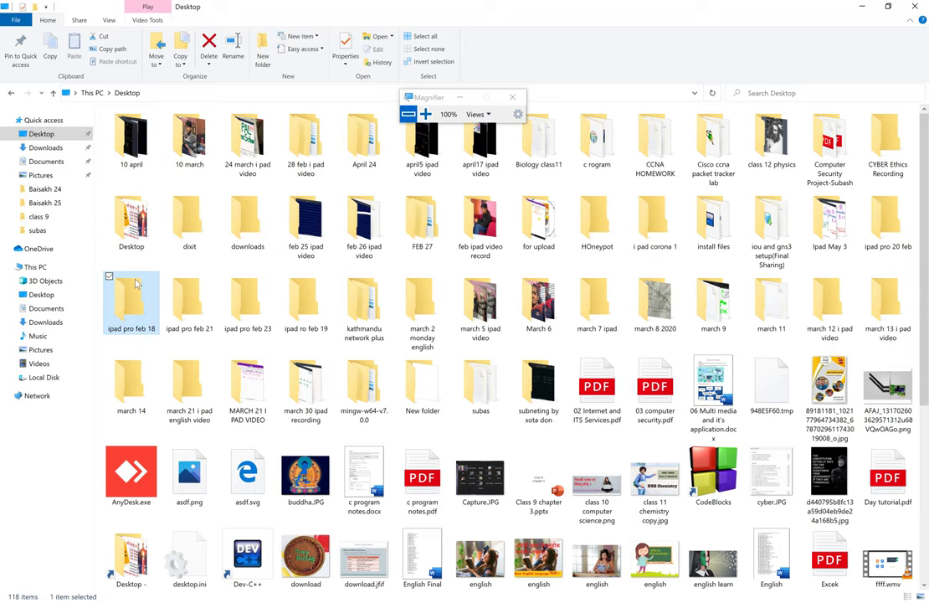
key("Up")
key("Up")
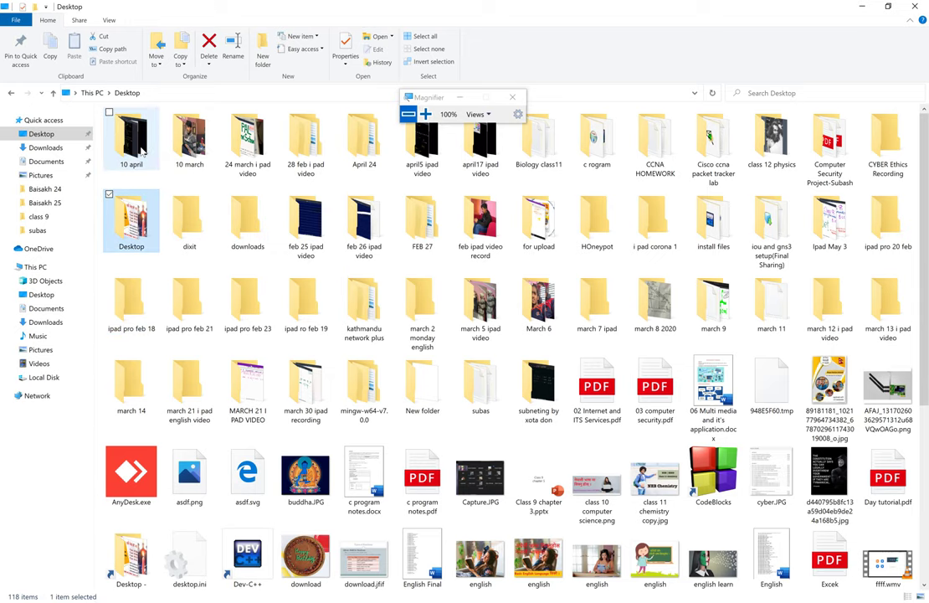
Examine the files in the Desktop folder, including AnyDesk.exe, c program notes.docx, and c program notes.pdf
scroll(176, 318, "down", 2)
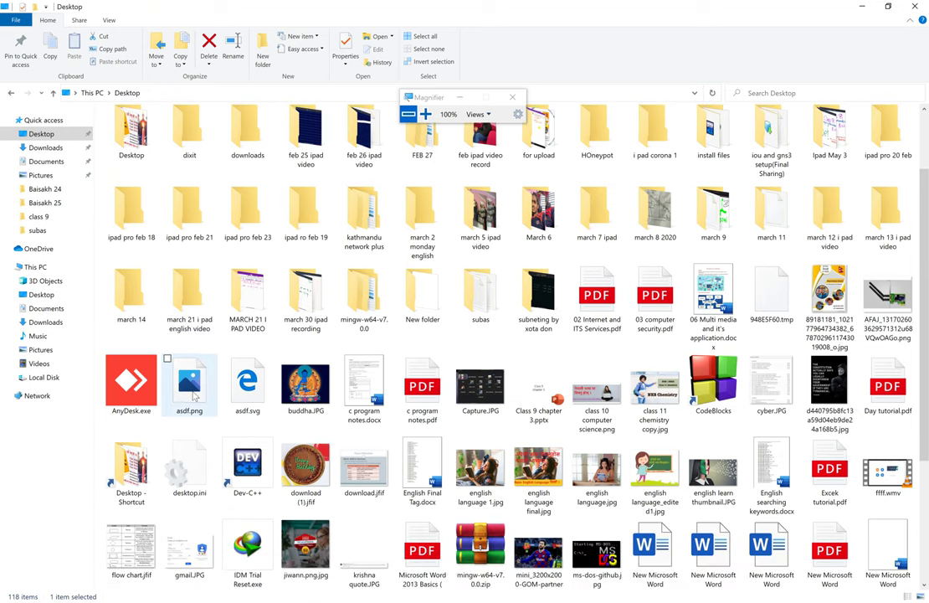
left_click(144, 383)
left_click(364, 389)
left_click(426, 390)
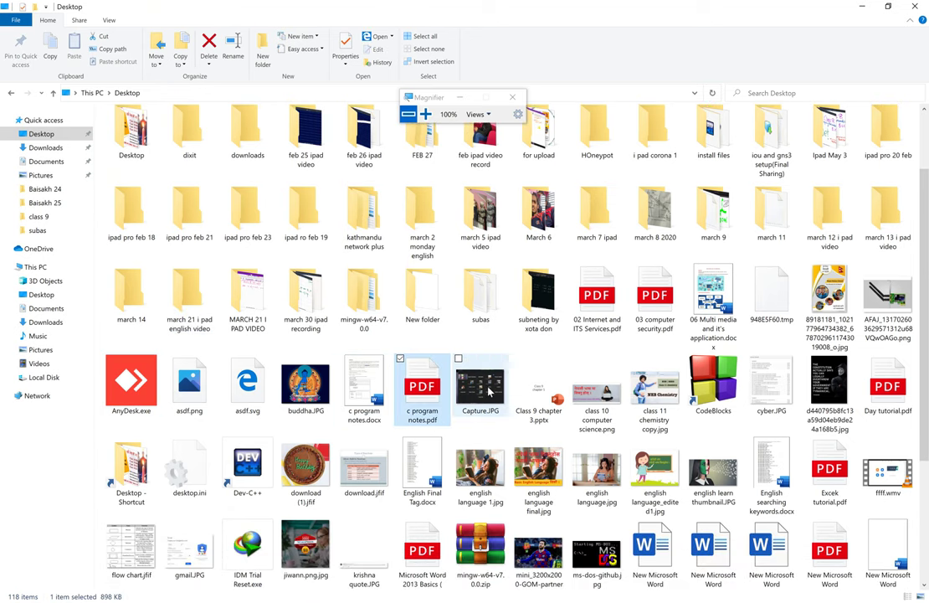
scroll(430, 443, "down", 2)
scroll(431, 448, "up", 1)
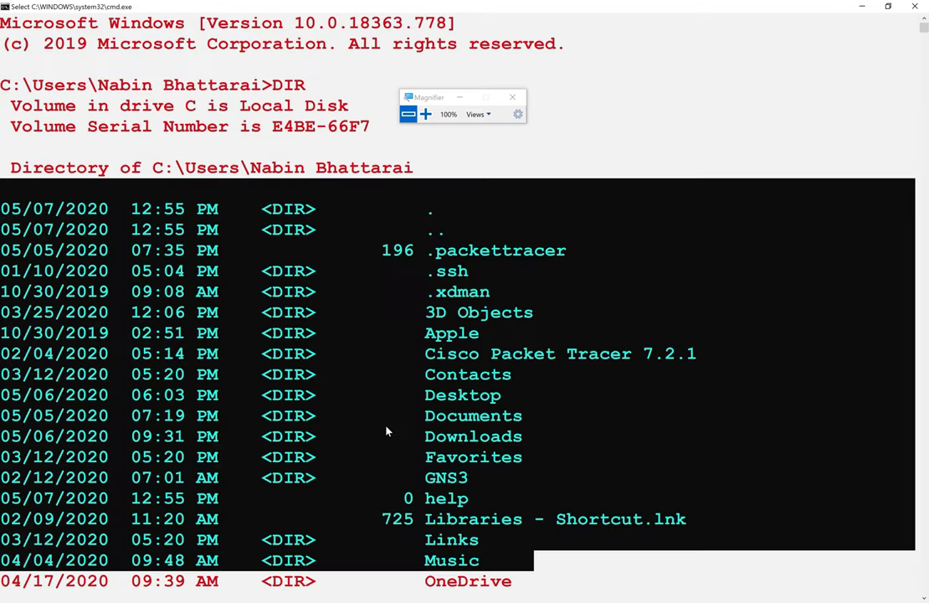
Switch back to the Command Prompt, highlight the whole directory listing, and clear the selection to get a fresh prompt
left_click(386, 416)
left_click_drag(4, 169, 529, 467)
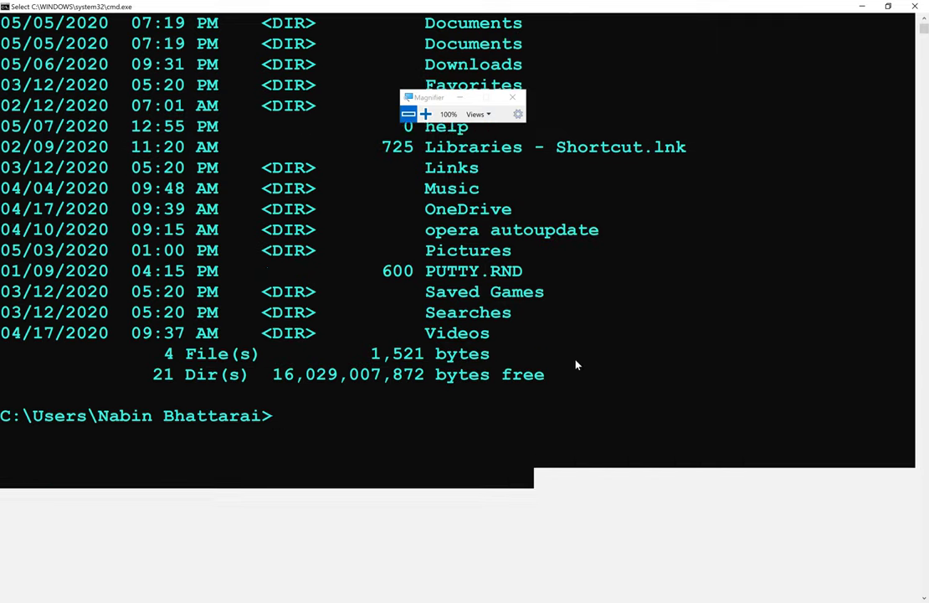
key("shift+ctrl+Home")
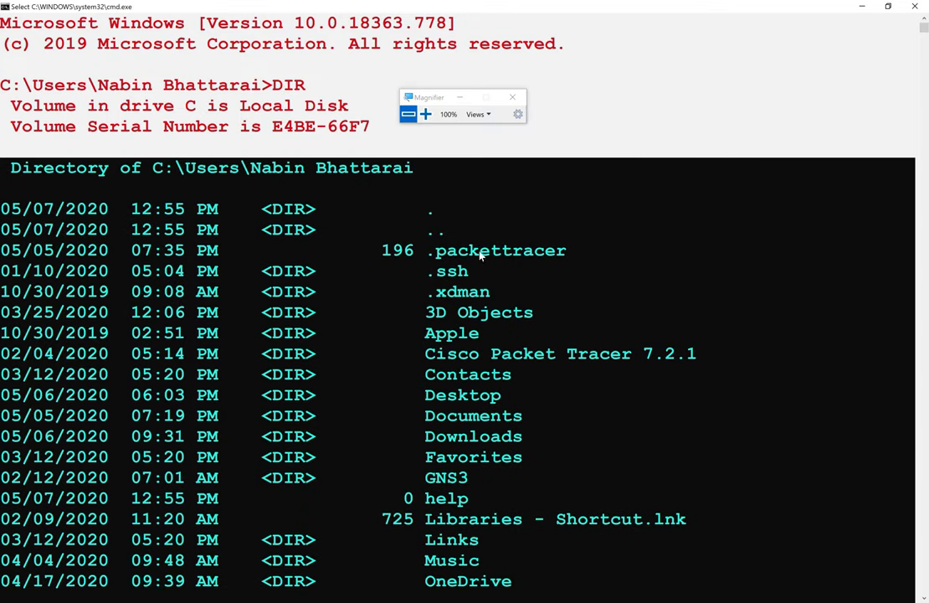
left_click_drag(303, 256, 525, 400)
key("ctrl+c")
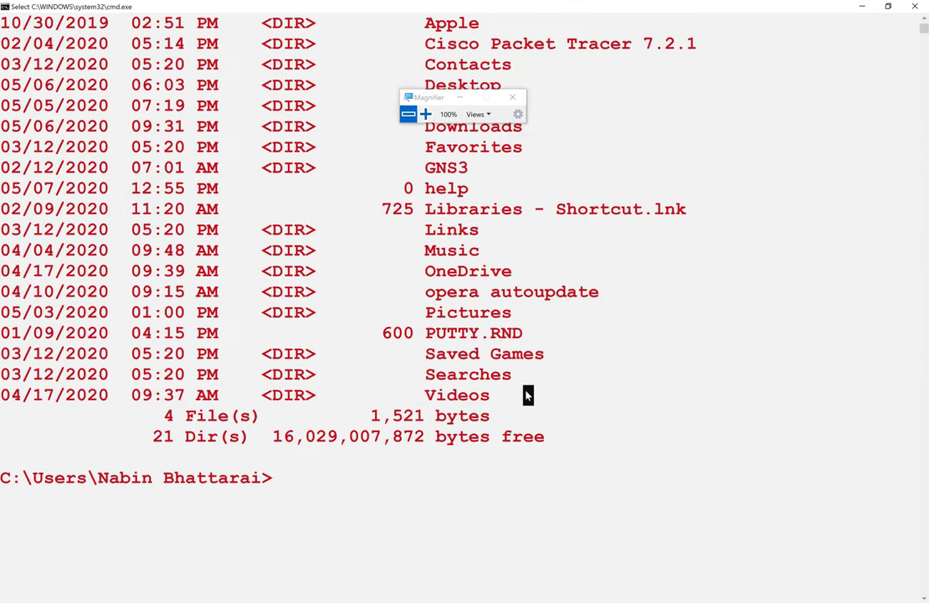
key("Return")
key("Return")
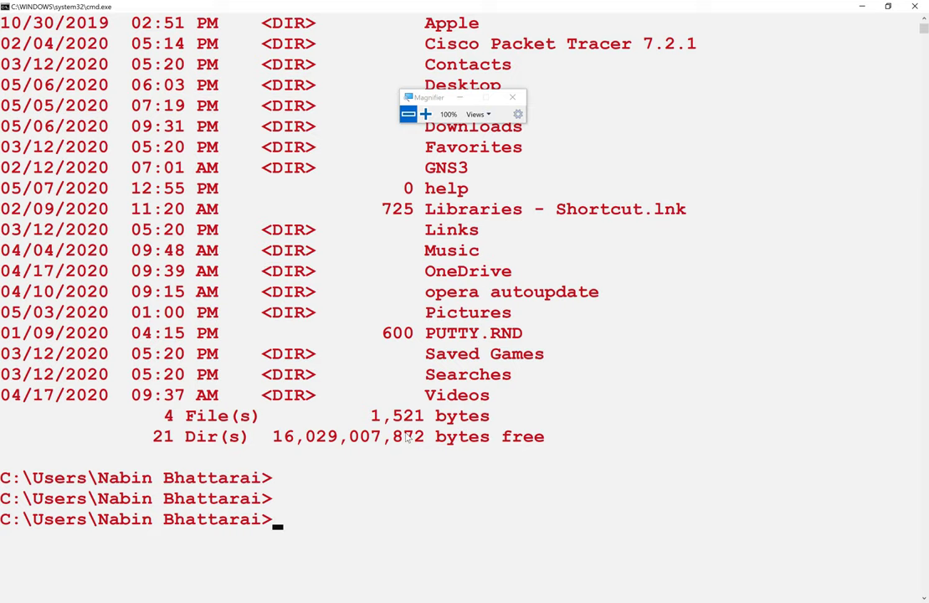
Copy the Desktop row of the DIR listing, paste it repeatedly at the prompt, and try to run it
scroll(408, 437, "up", 5)
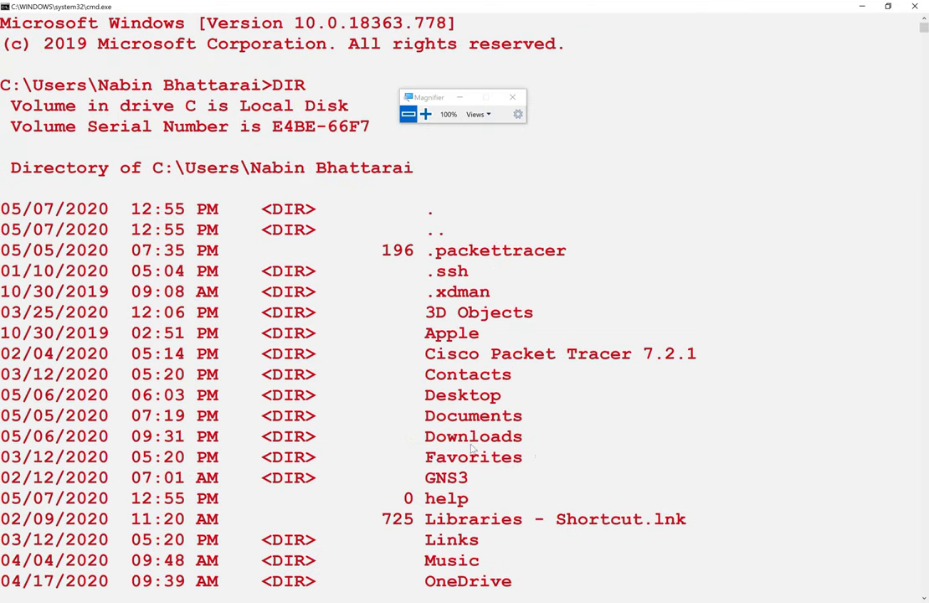
left_click_drag(418, 391, 520, 407)
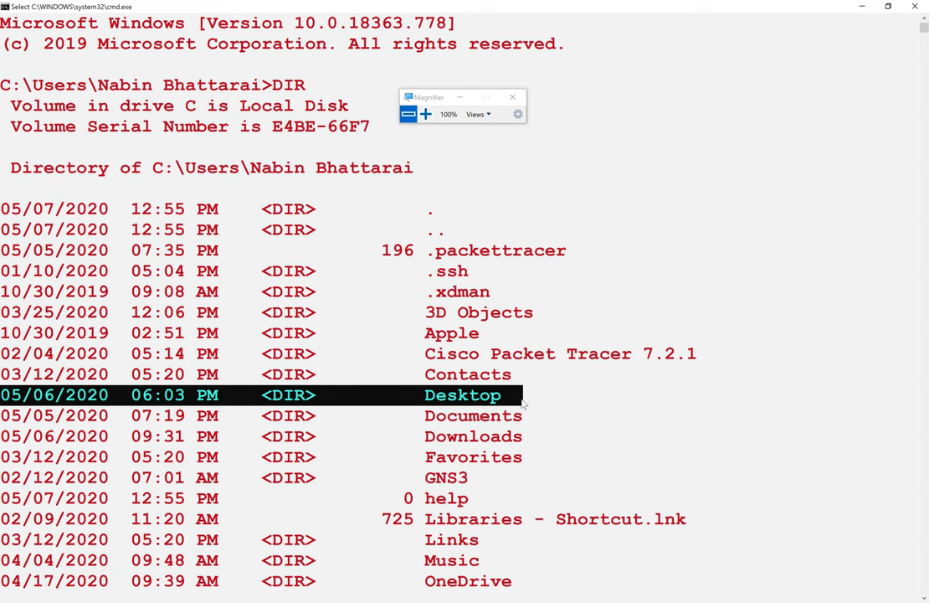
right_click(524, 404)
right_click(523, 405)
right_click(524, 404)
right_click(523, 404)
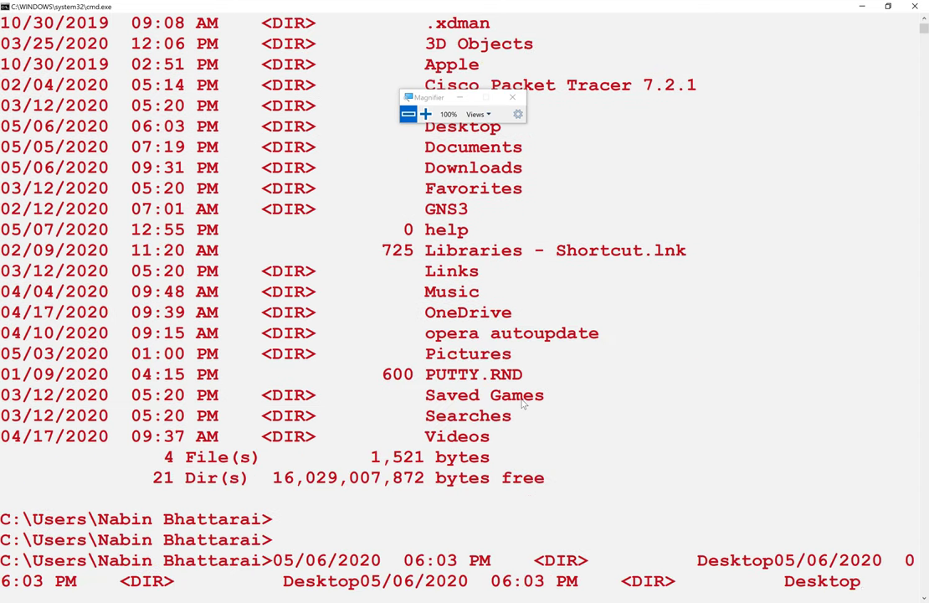
key("Return")
key("Return")
key("Return")
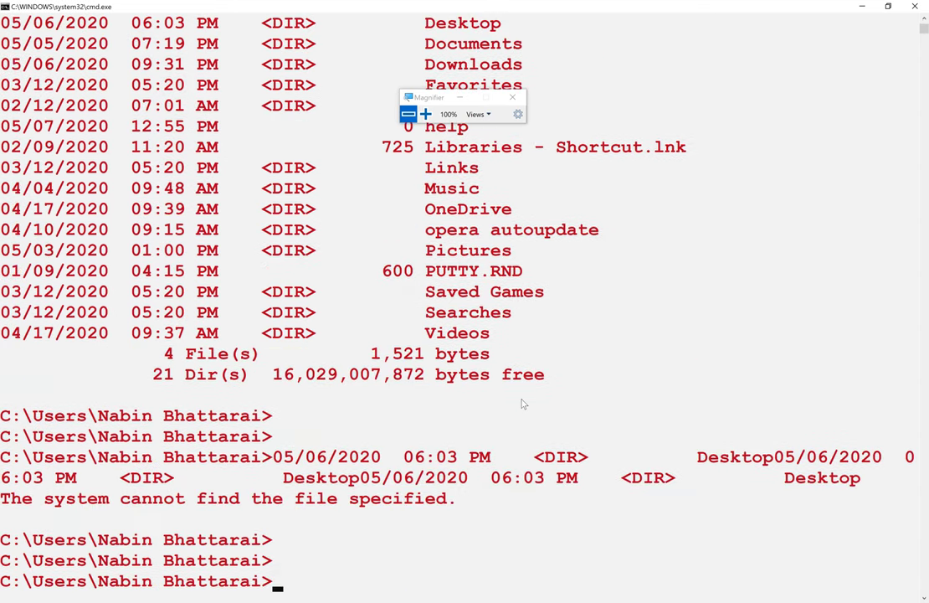
Highlight the Desktop directory row in the listing again and return to a fresh prompt
scroll(521, 403, "up", 6)
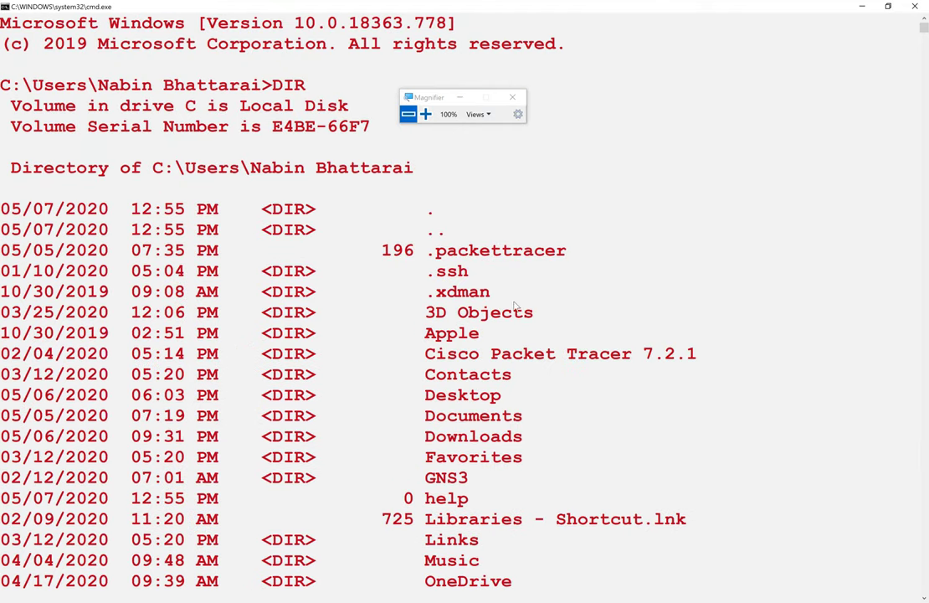
left_click_drag(505, 394, 3, 399)
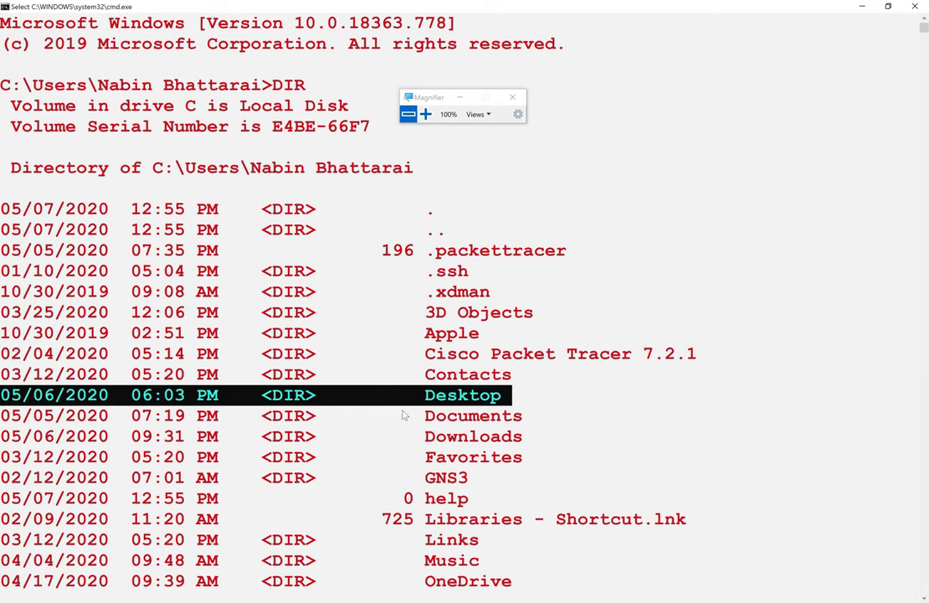
scroll(405, 415, "down", 15)
key("Return")
key("Return")
key("Return")
key("Return")
key("Return")
key("Return")
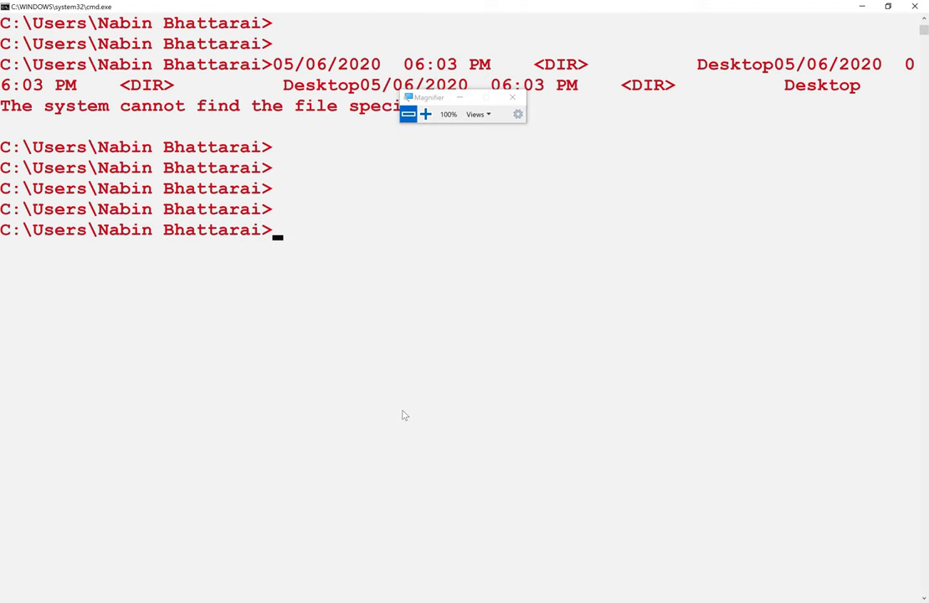
Enter CD Desktop at the prompt, erasing the folder name back to De and retyping the rest
type("CD")
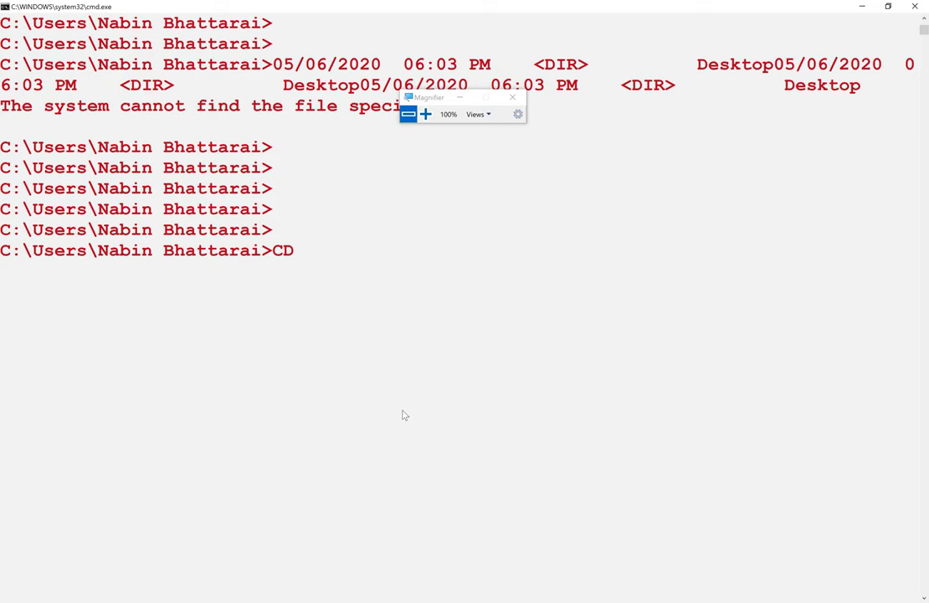
type("Desktop")
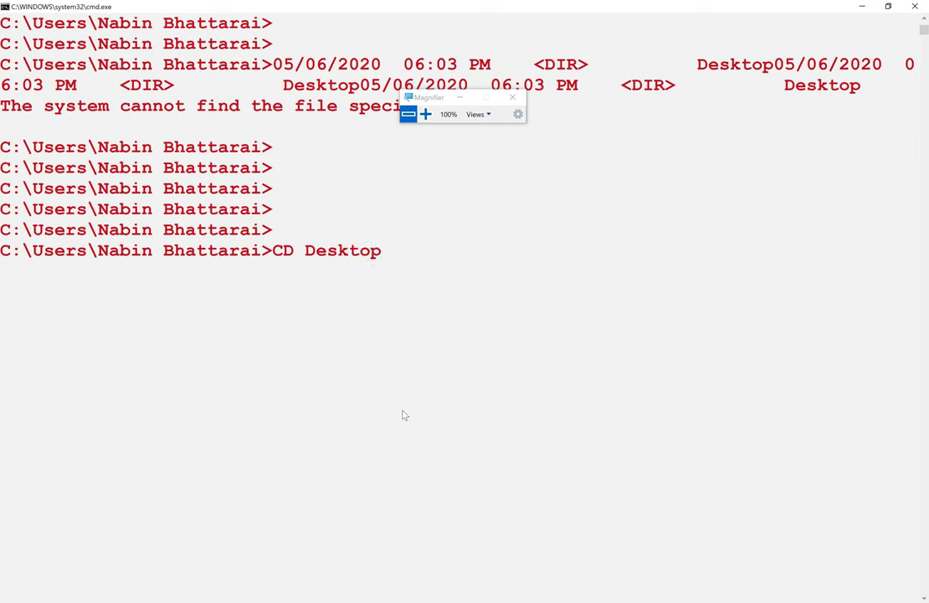
key("BackSpace")
key("BackSpace")
key("BackSpace")
key("BackSpace")
key("BackSpace")
type("s")
type("ktop")
Shorten the folder name to De and to Des, autocompleting it to Desktop each time
key("BackSpace")
key("BackSpace")
key("BackSpace")
key("BackSpace")
key("BackSpace")
key("Tab")
key("BackSpace")
key("BackSpace")
key("BackSpace")
key("BackSpace")
key("Tab")
Shorten the folder name to D and cycle autocompletion through the matching folders, such as Downloads and Desktop
key("BackSpace")
key("BackSpace")
key("BackSpace")
key("BackSpace")
key("BackSpace")
key("BackSpace")
key("Tab")
key("Tab")
key("Tab")
key("Tab")
key("Tab")
key("Tab")
key("Tab")
key("Tab")
key("Tab")
key("Tab")
key("Tab")
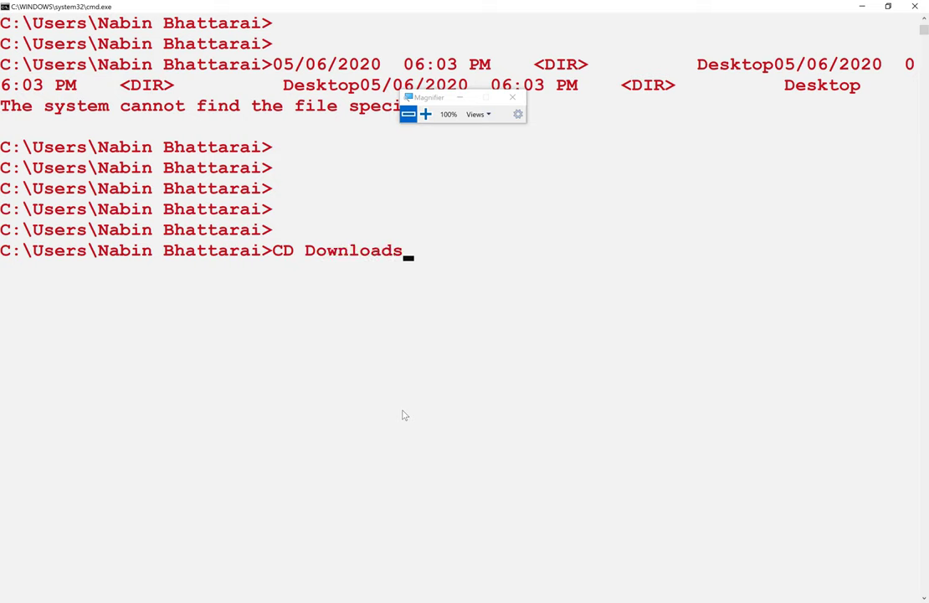
key("Tab")
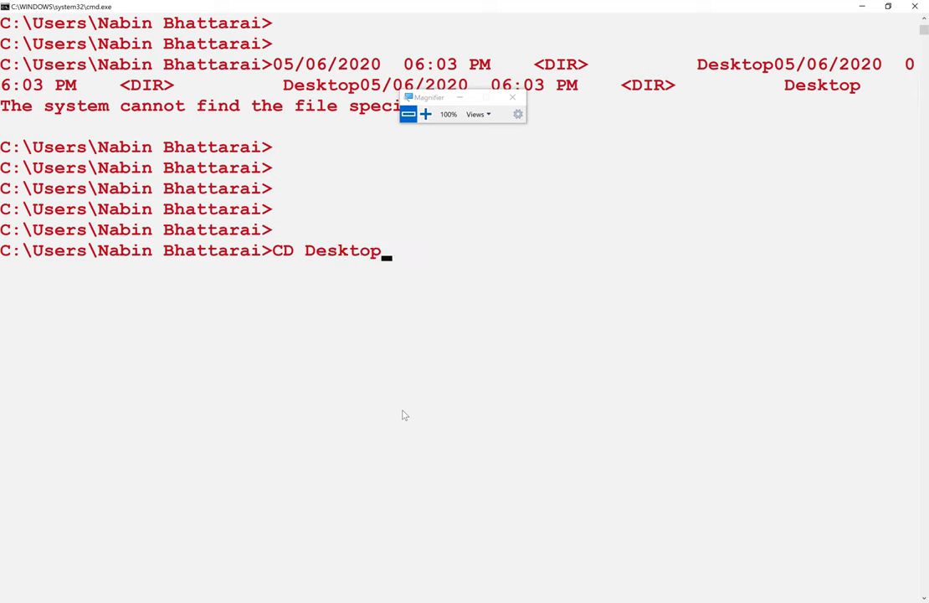
key("Tab")
key("Tab")
key("Tab")
key("Tab")
key("Tab")
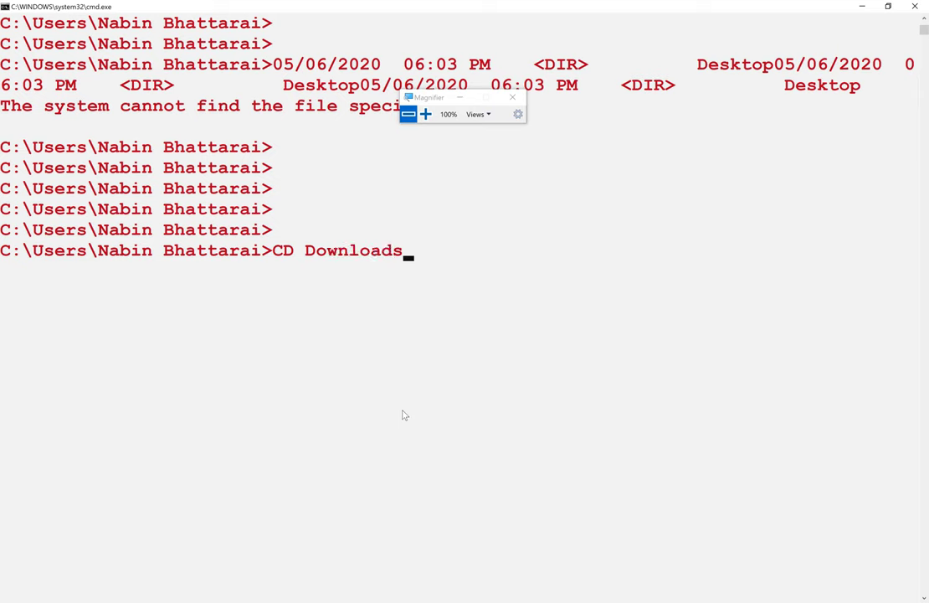
key("Tab")
key("Tab")
key("Tab")
key("Tab")
Shorten the folder name to De, autocomplete it to Desktop, and run CD Desktop
key("Left")
key("BackSpace")
key("BackSpace")
key("BackSpace")
key("BackSpace")
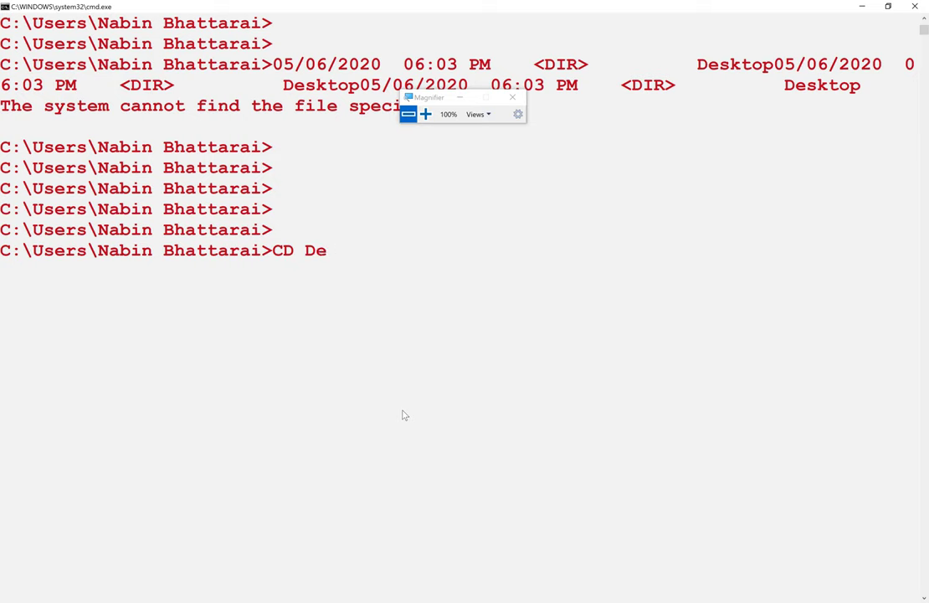
left_click_drag(330, 256, 306, 265)
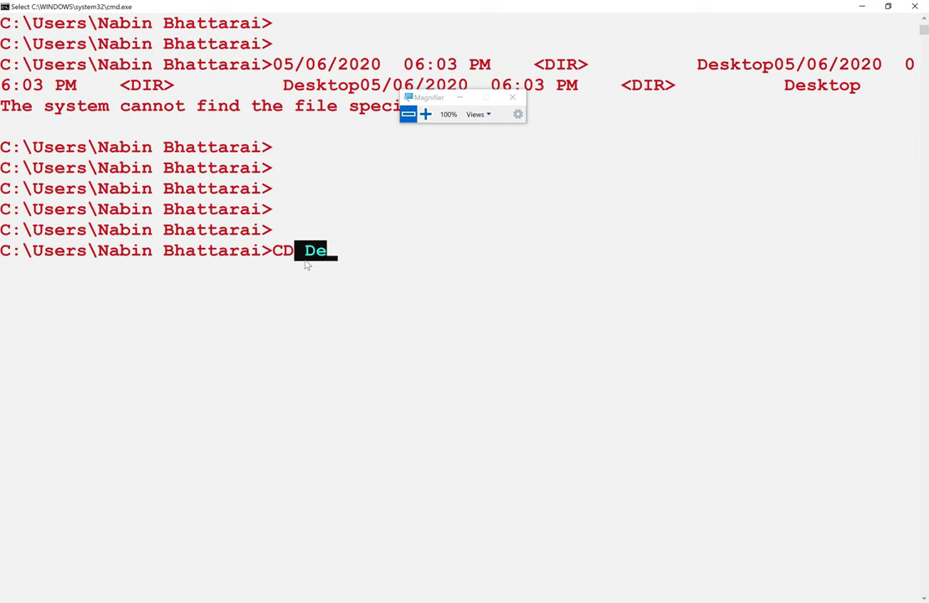
key("Tab")
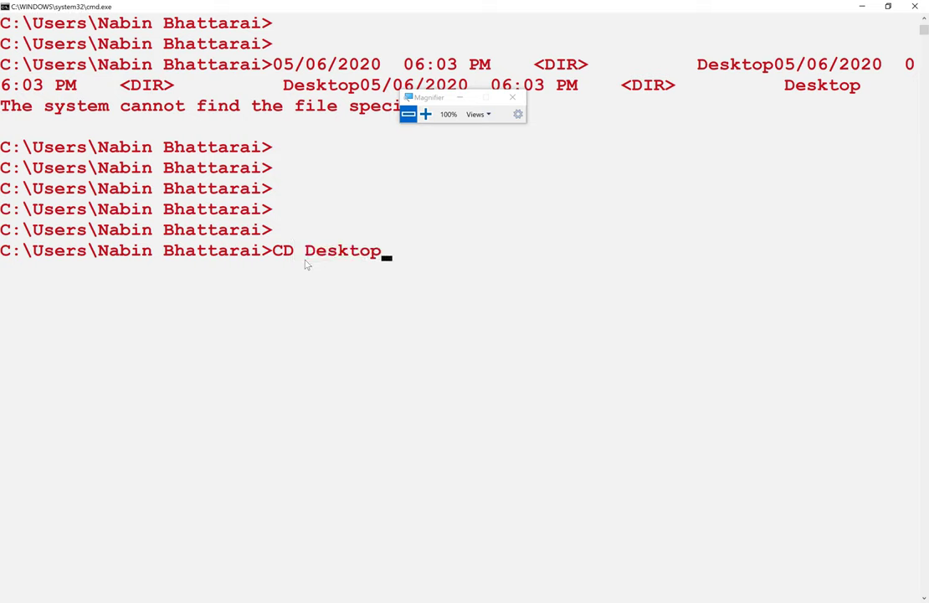
key("Tab")
key("Return")
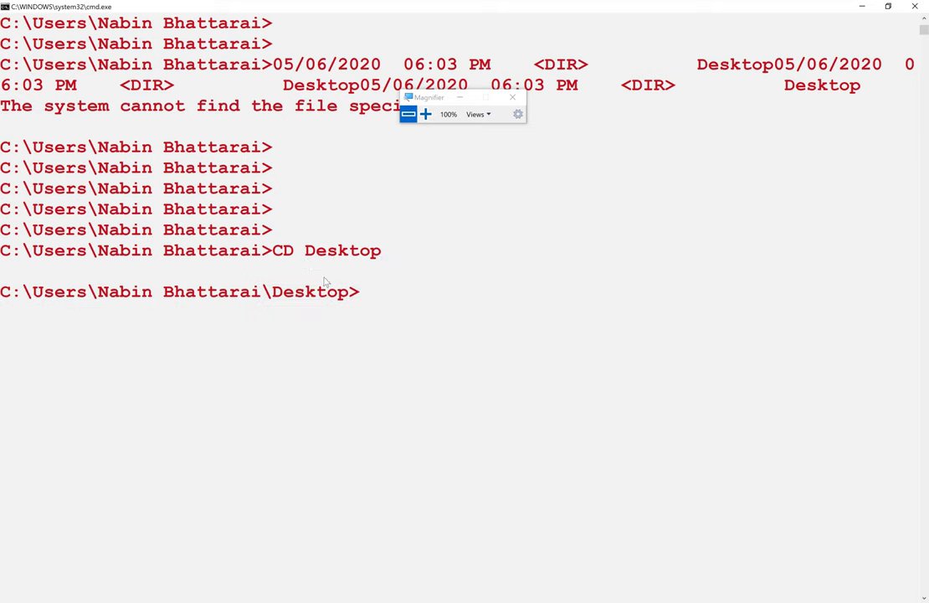
Highlight the new prompt's path, from the user folder to Desktop and then the whole line, to examine the current directory
left_click_drag(99, 292, 344, 293)
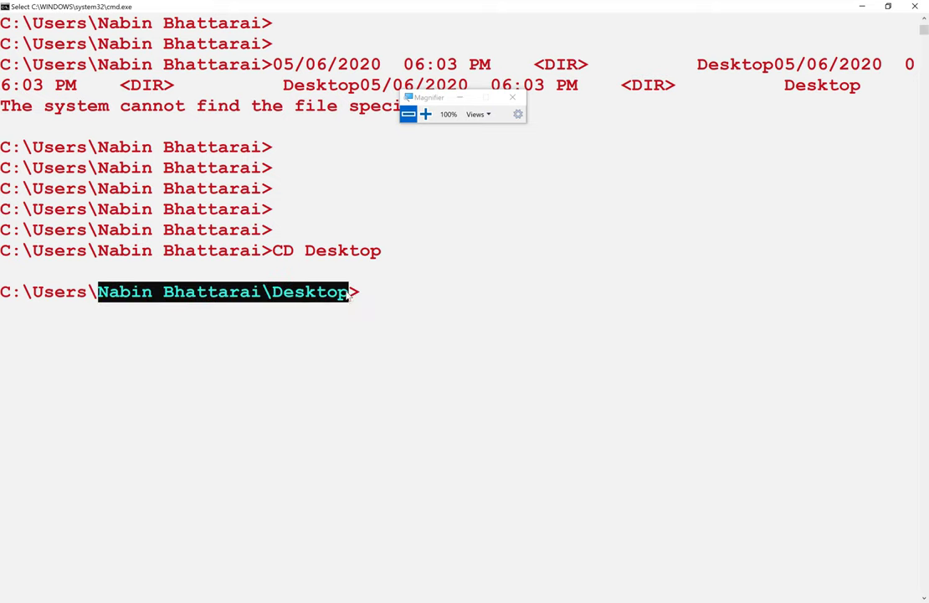
left_click(383, 297)
left_click_drag(343, 293, 20, 287)
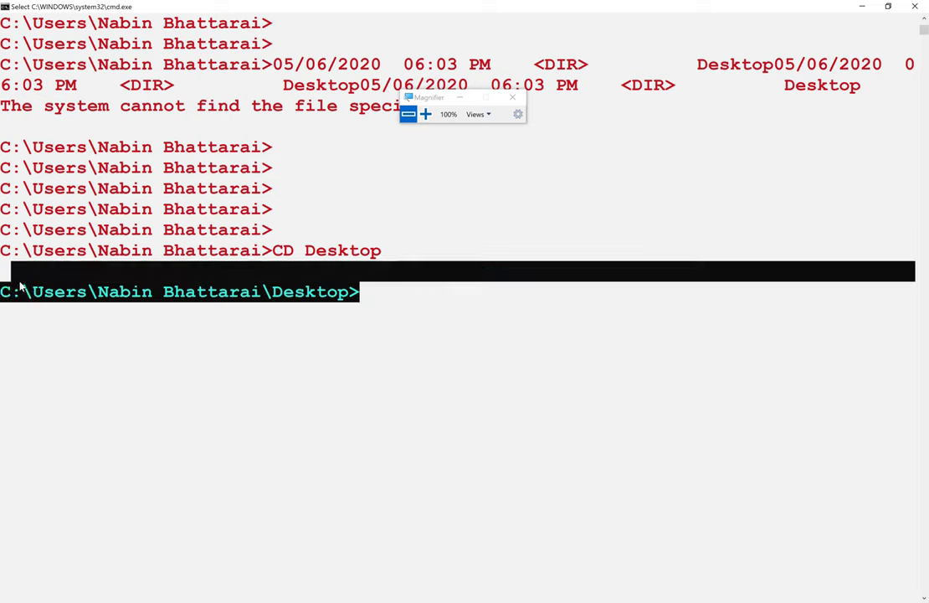
left_click(157, 313)
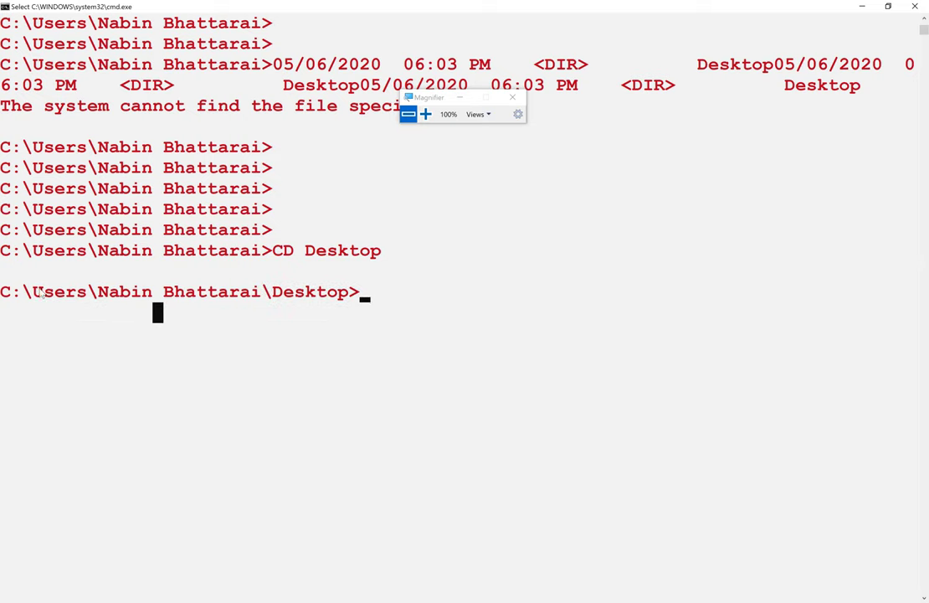
left_click_drag(2, 272, 375, 316)
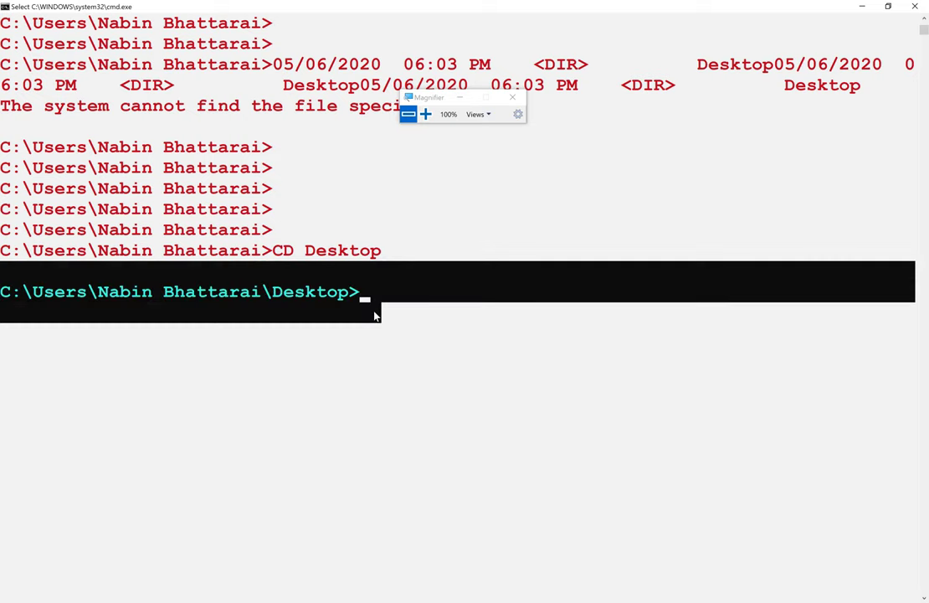
scroll(369, 293, "up", 2)
scroll(369, 293, "down", 1)
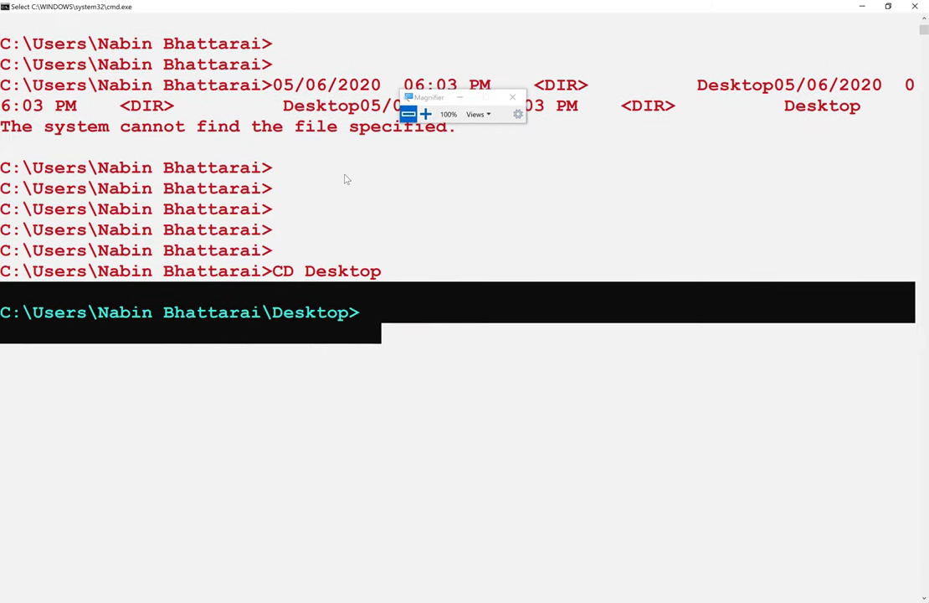
Clear the highlight and run DIR to list the contents of the Desktop folder
left_click(418, 314)
type("DIR")
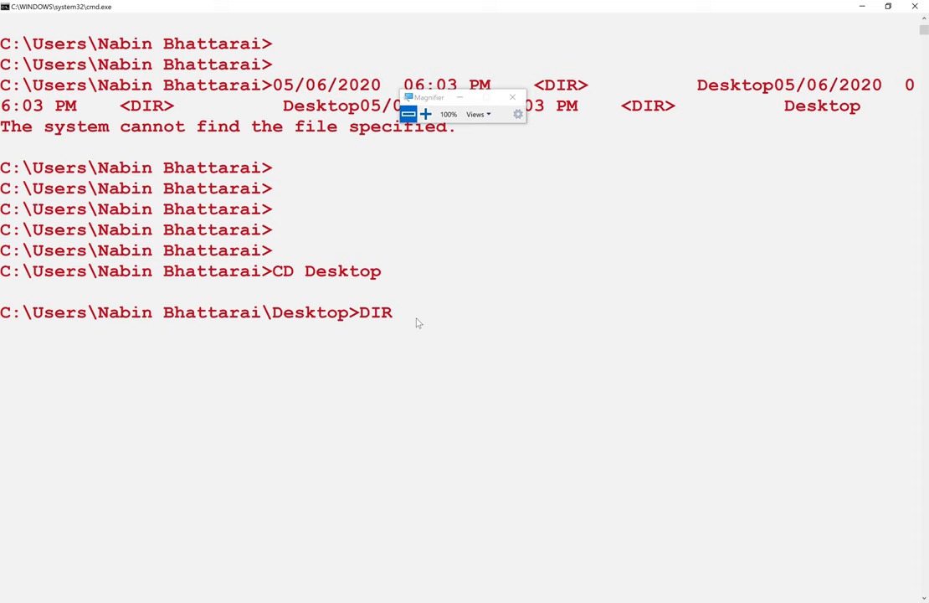
key("Return")
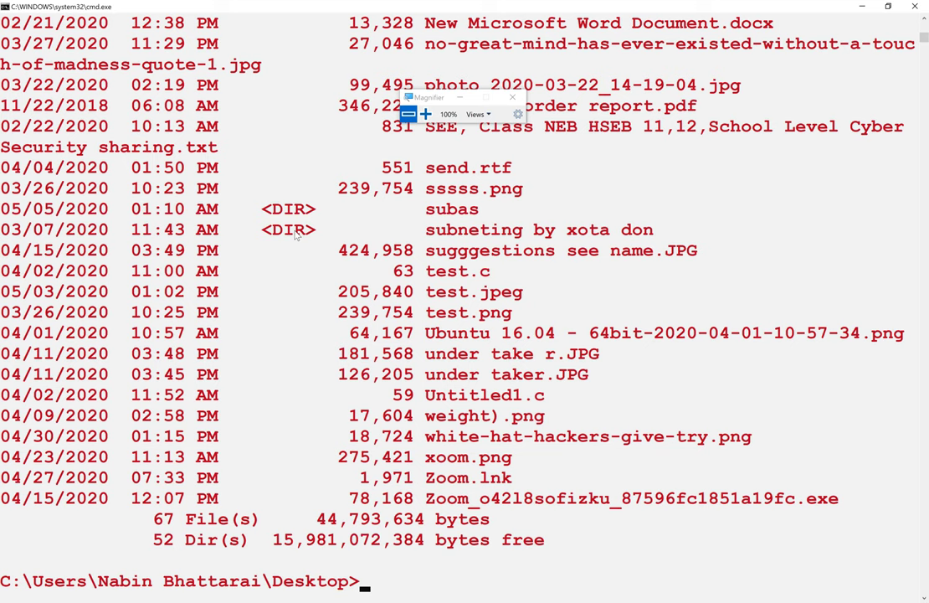
Highlight the entries from sssss.png to subneting by xota don and the New Microsoft Word Document files to examine the listing
left_click(5, 188)
left_click_drag(4, 188, 698, 237)
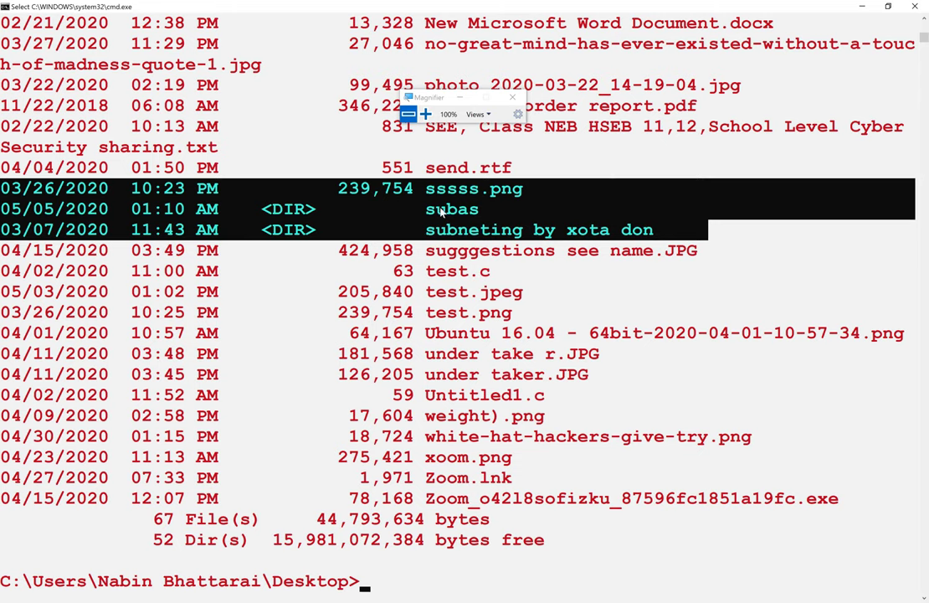
scroll(435, 260, "up", 1)
scroll(435, 260, "up", 3)
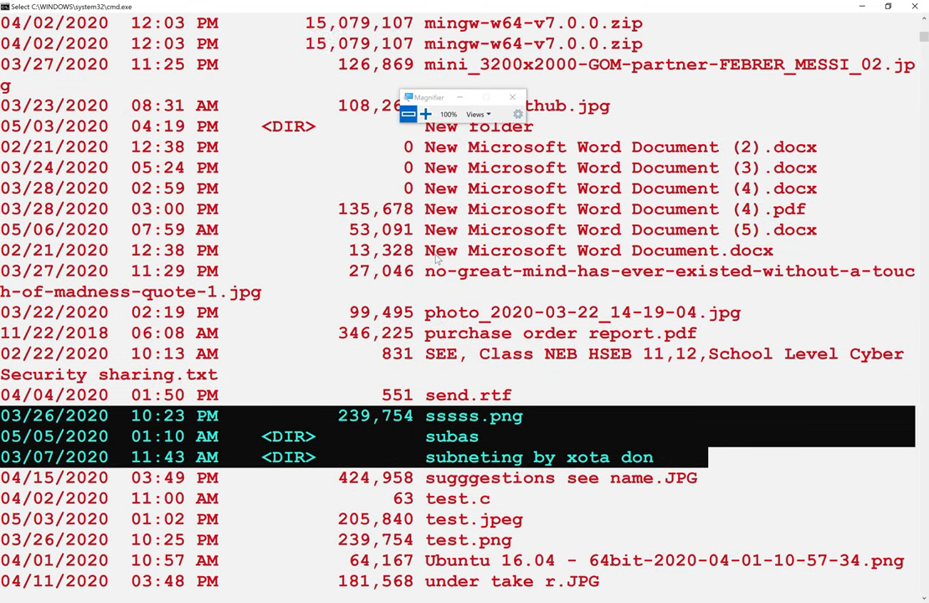
left_click_drag(3, 149, 928, 251)
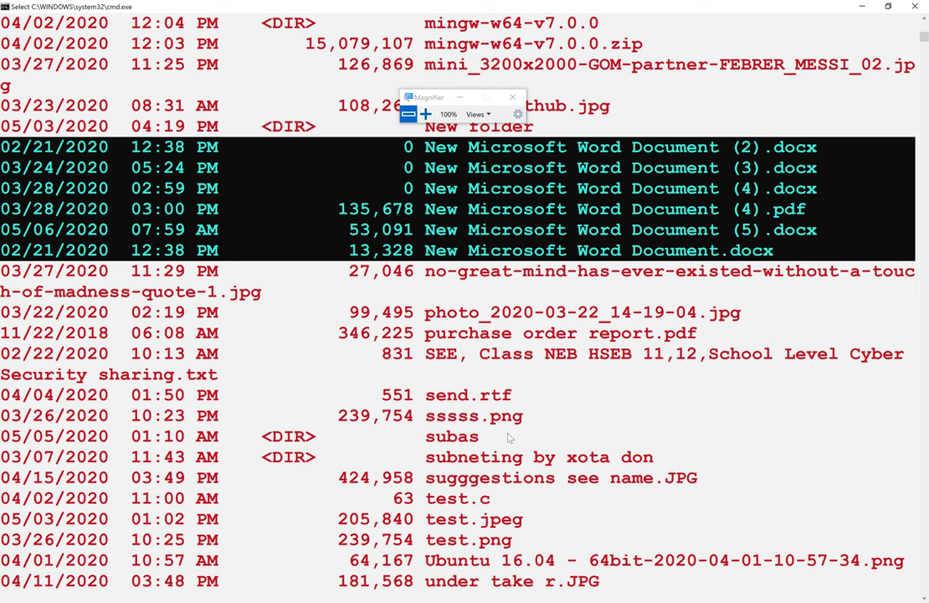
Return to the prompt below the listing, add several empty prompt lines, and clear the screen with CLS
scroll(511, 442, "down", 13)
scroll(510, 442, "up", 4)
key("Return")
key("Return")
key("Return")
key("Return")
key("Return")
key("Return")
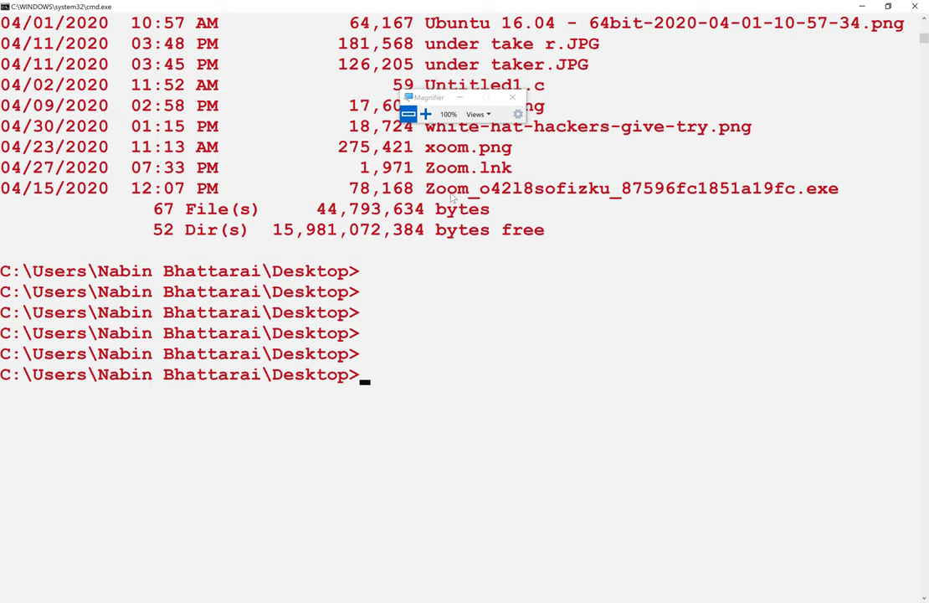
type("CLS")
key("Return")
Fill the cleared screen with empty Desktop prompt lines and run CLS again
key("Return")
key("Return")
key("Return")
key("Return")
key("Return")
key("Return")
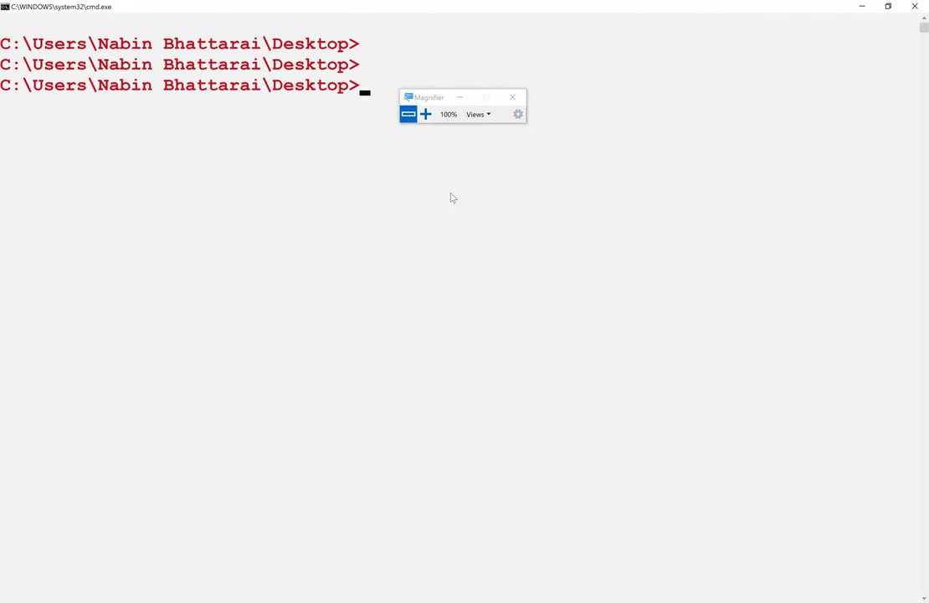
key("Return")
key("Return")
type("CLS")
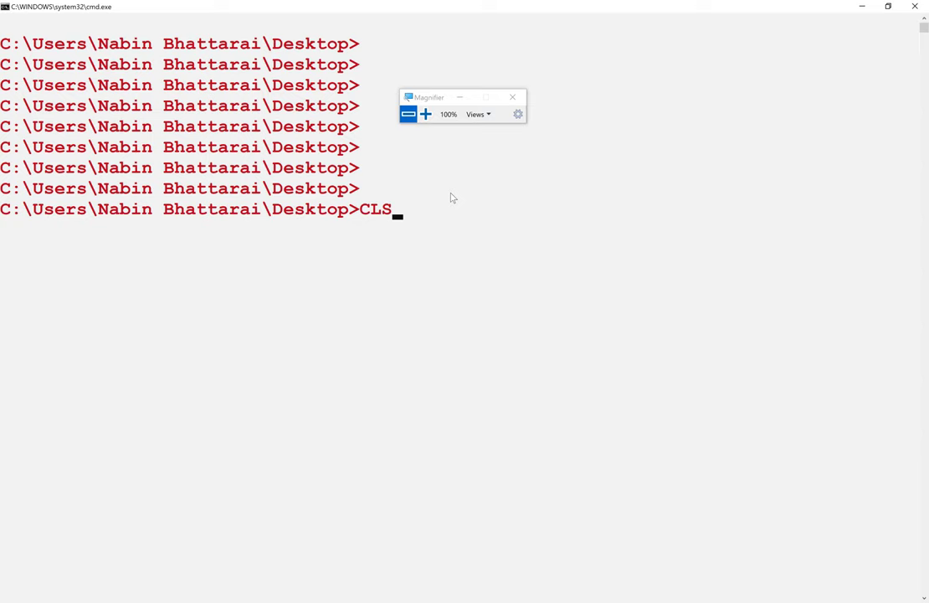
key("Return")
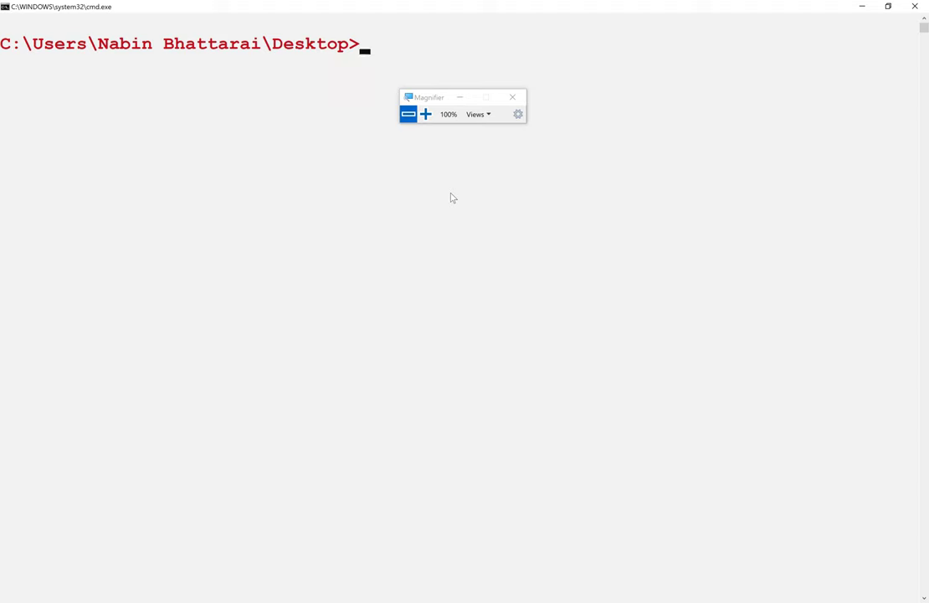
type("DIR")
key("BackSpace")
key("BackSpace")
key("BackSpace")
key("BackSpace")
Run HELP at the Desktop prompt to list the available commands
type("HEKP")
key("BackSpace")
key("BackSpace")
type("LP")
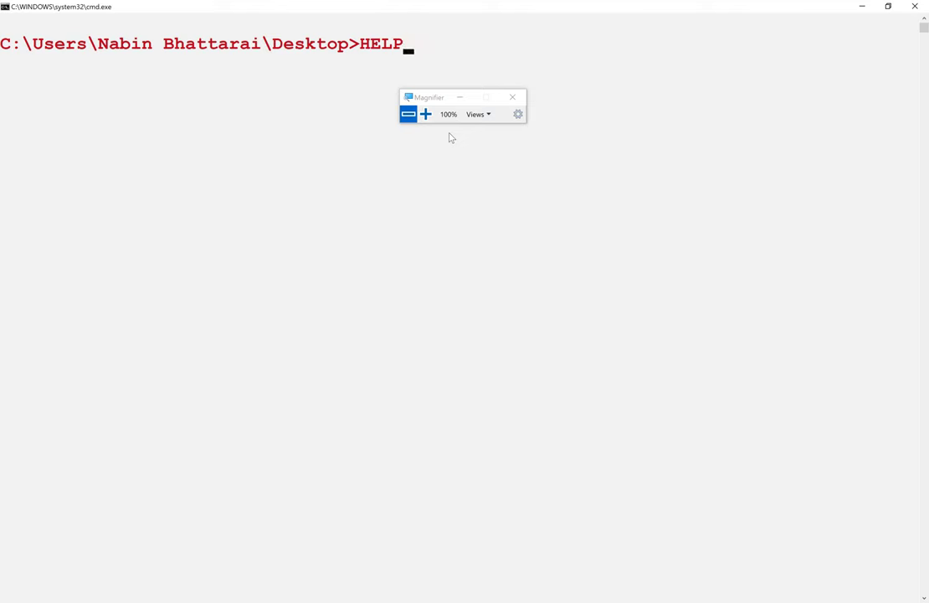
key("Return")
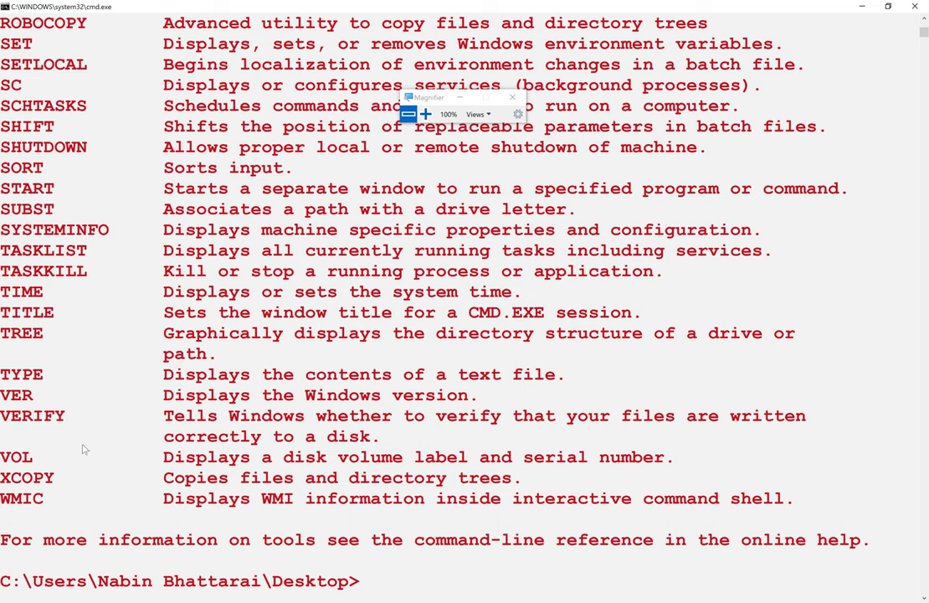
Highlight the commands from WMIC back to ROBOCOPY and the DIR description to examine the help list
left_click_drag(54, 501, 10, 50)
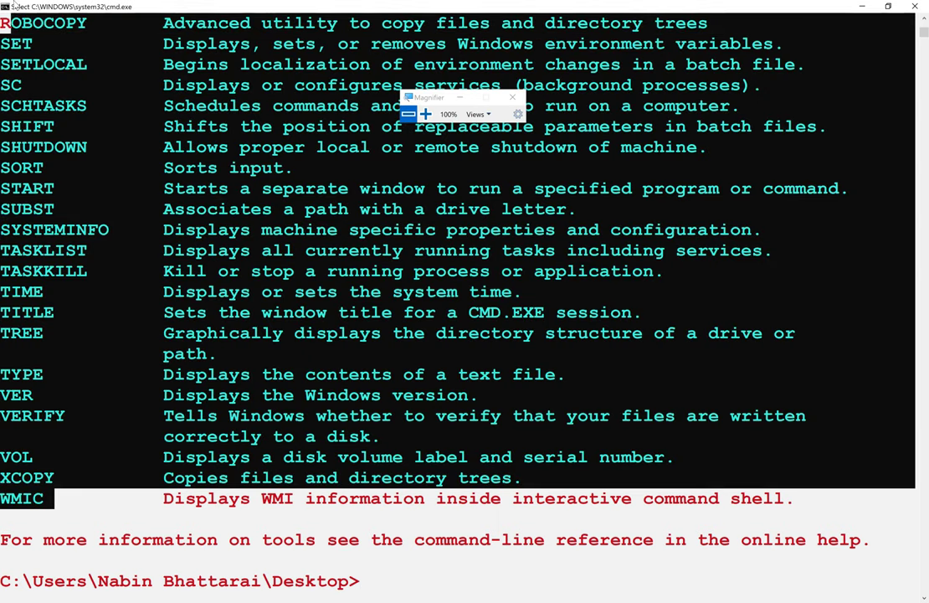
scroll(82, 121, "up", 11)
scroll(83, 121, "up", 9)
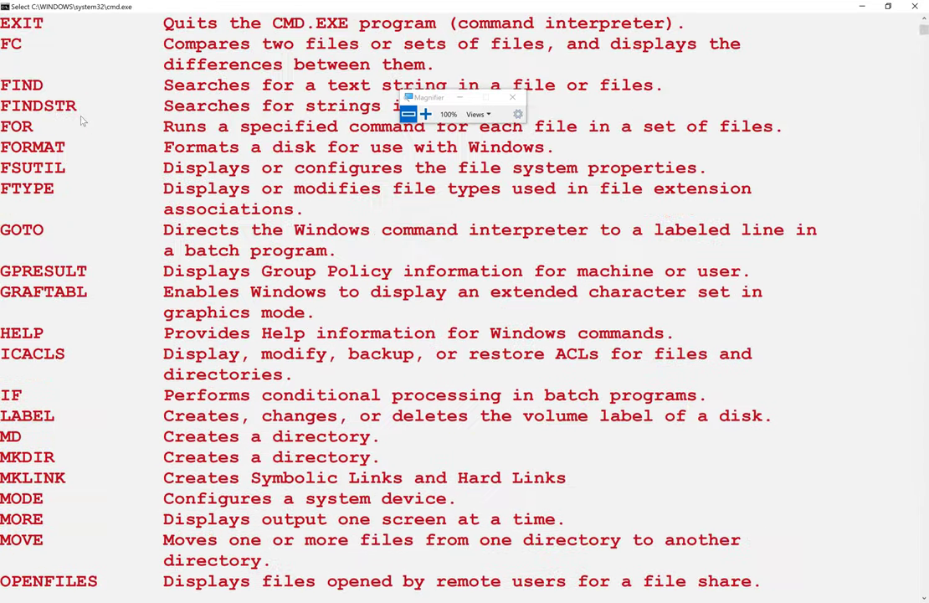
scroll(83, 122, "up", 2)
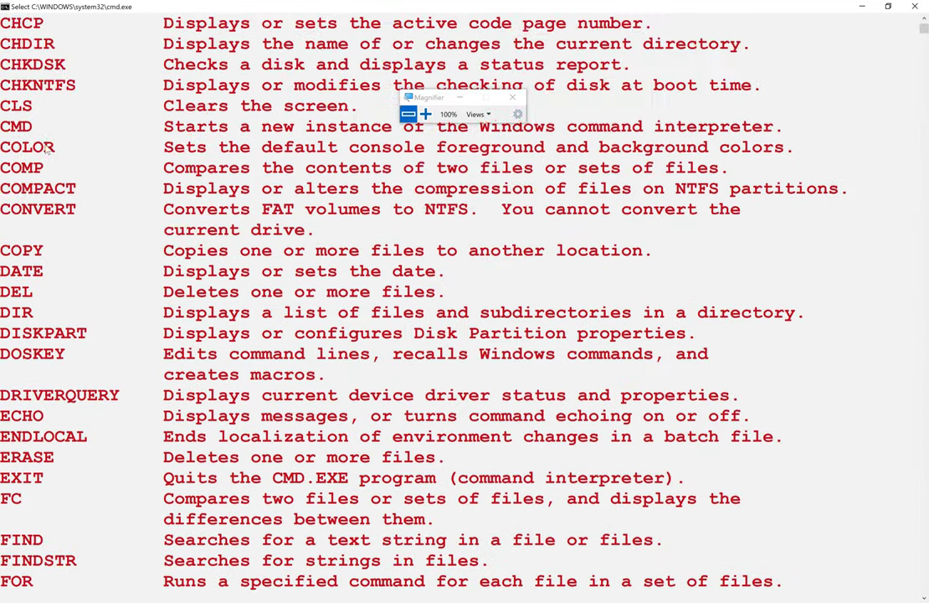
left_click_drag(3, 310, 798, 316)
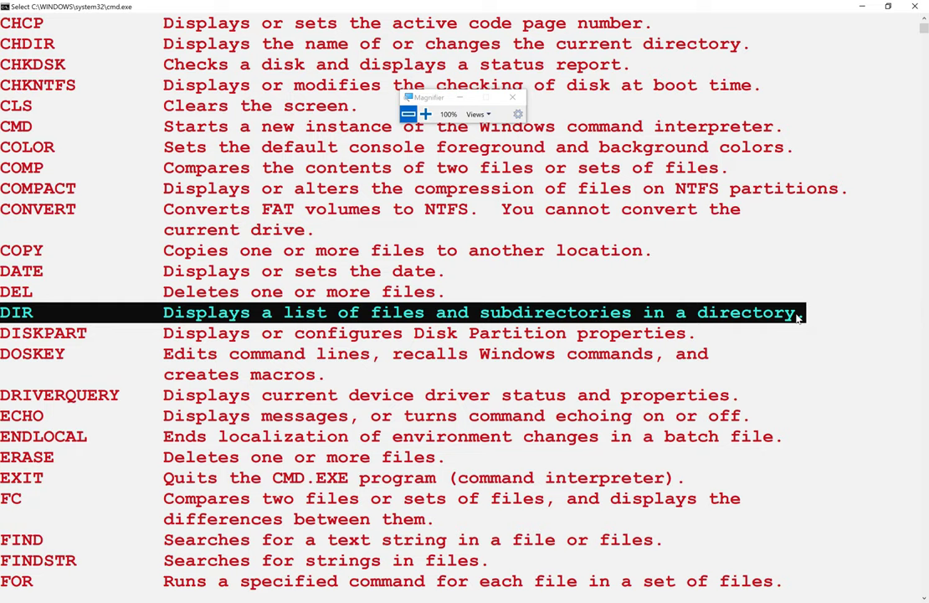
Add empty prompt lines, move the Magnifier window away from the command line, and run DIR /? for the DIR help
scroll(780, 445, "down", 20)
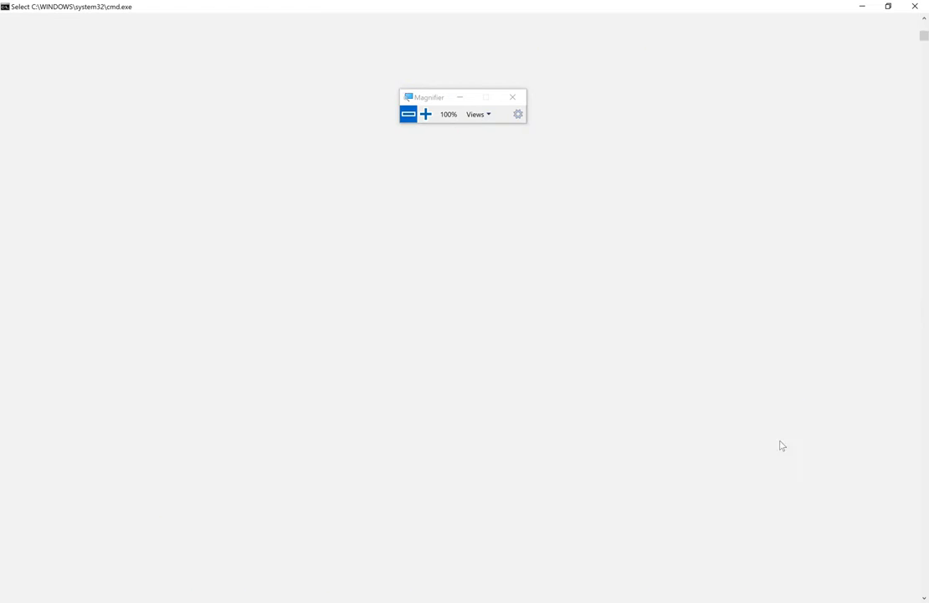
key("Return")
key("Return")
key("Return")
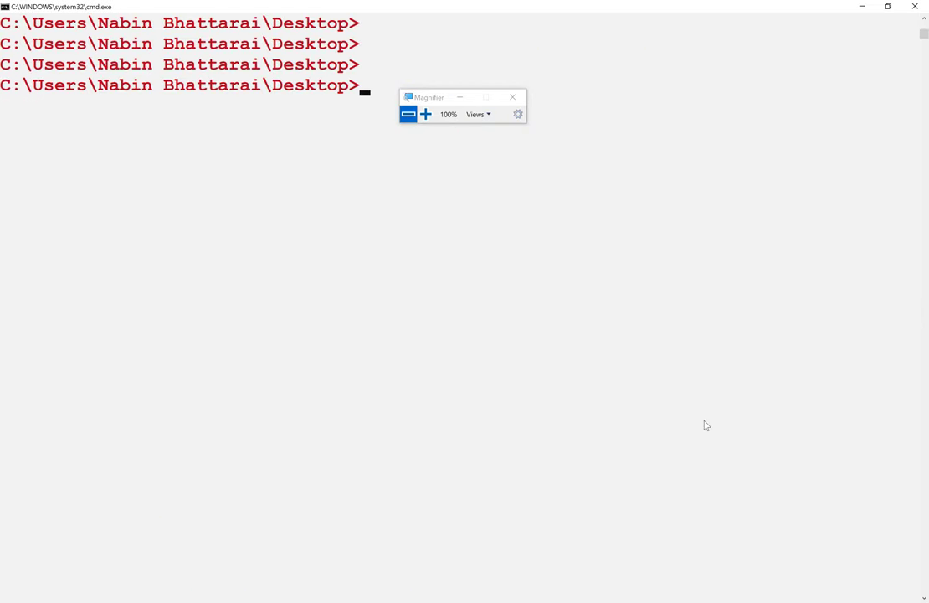
type("DIR")
left_click_drag(435, 102, 513, 102)
type("/?")
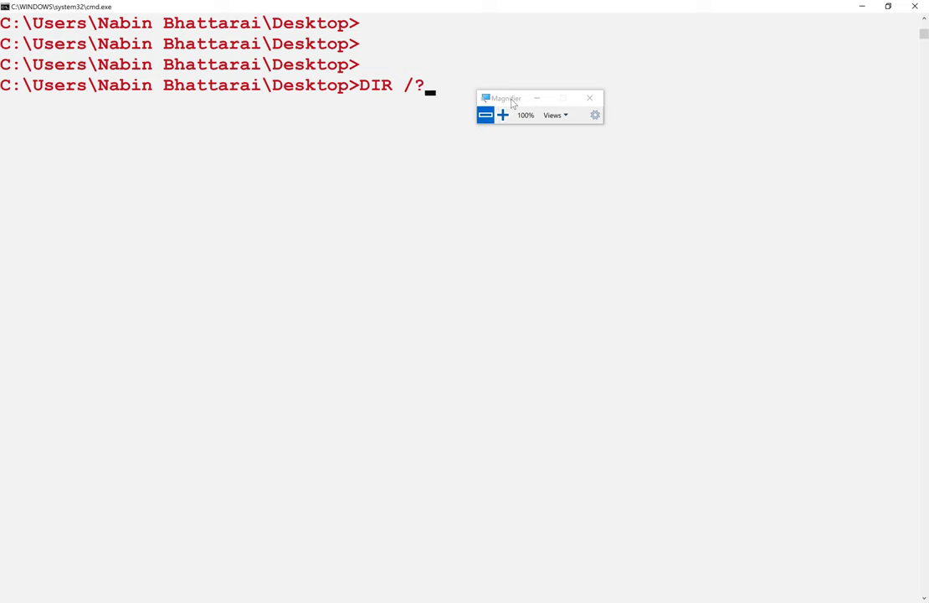
key("BackSpace")
key("BackSpace")
type("/?")
key("Return")
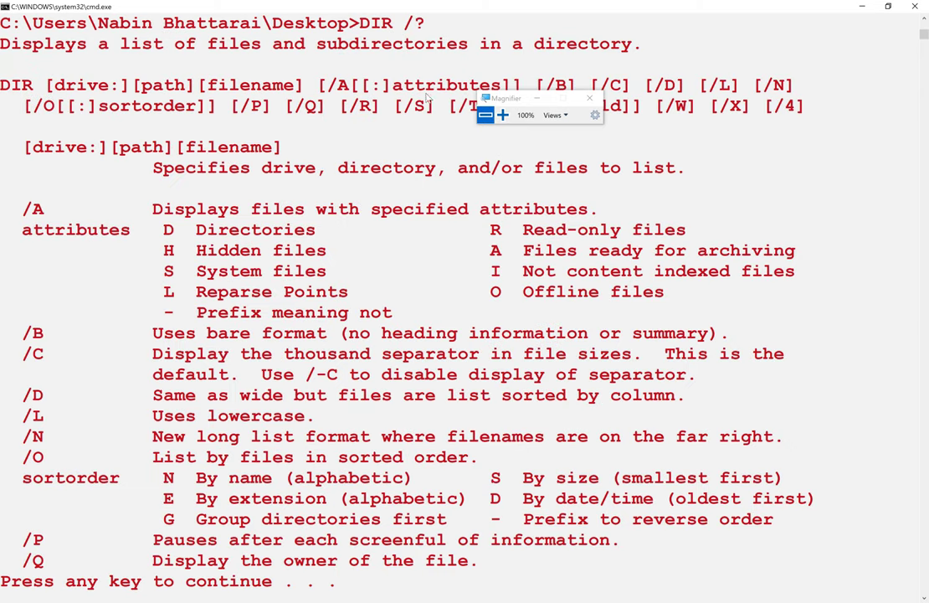
Move the Magnifier window clear of the DIR help text, and highlight all console text before clearing the highlight
left_click_drag(519, 97, 851, 160)
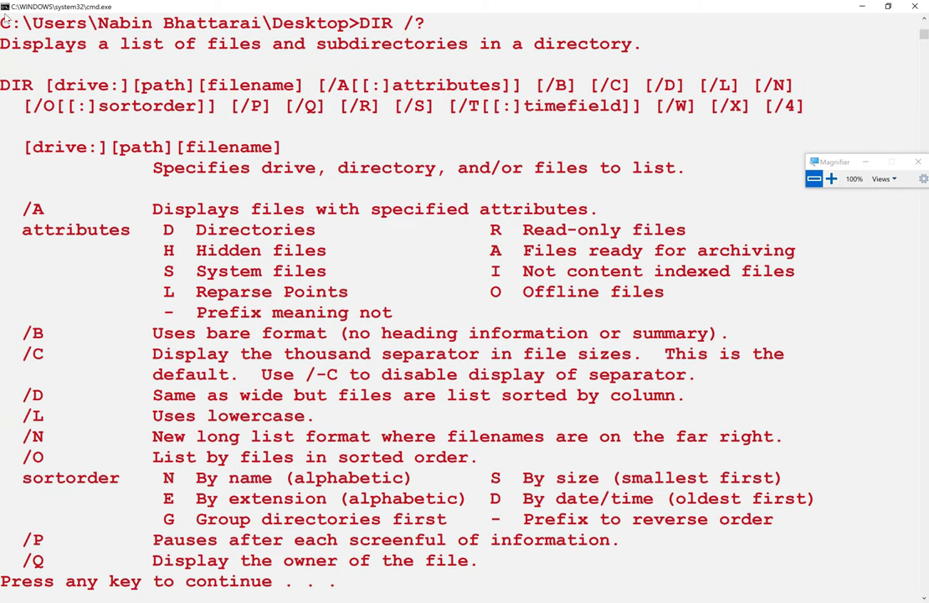
left_click_drag(2, 23, 15, 24)
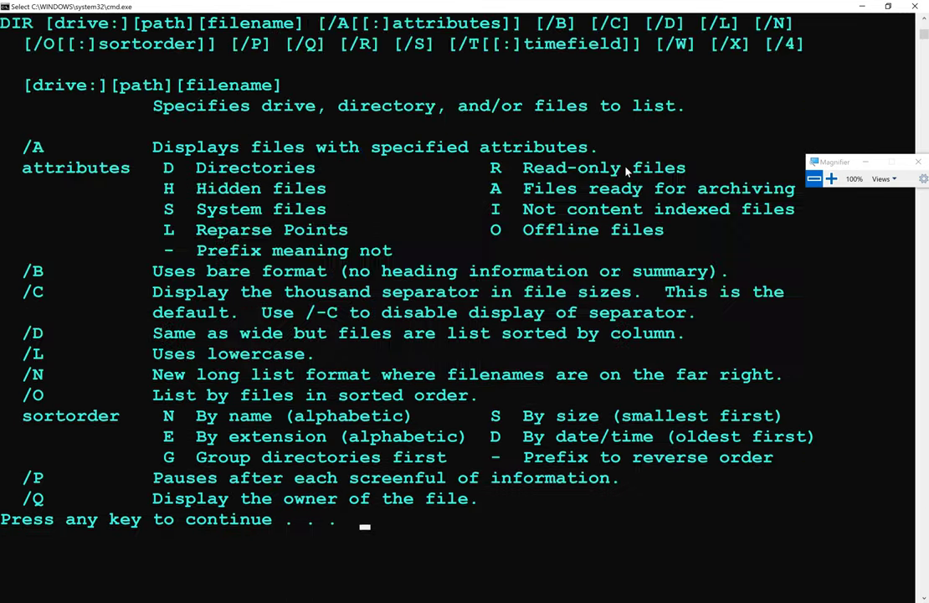
scroll(626, 170, "up", 2)
scroll(626, 170, "down", 1)
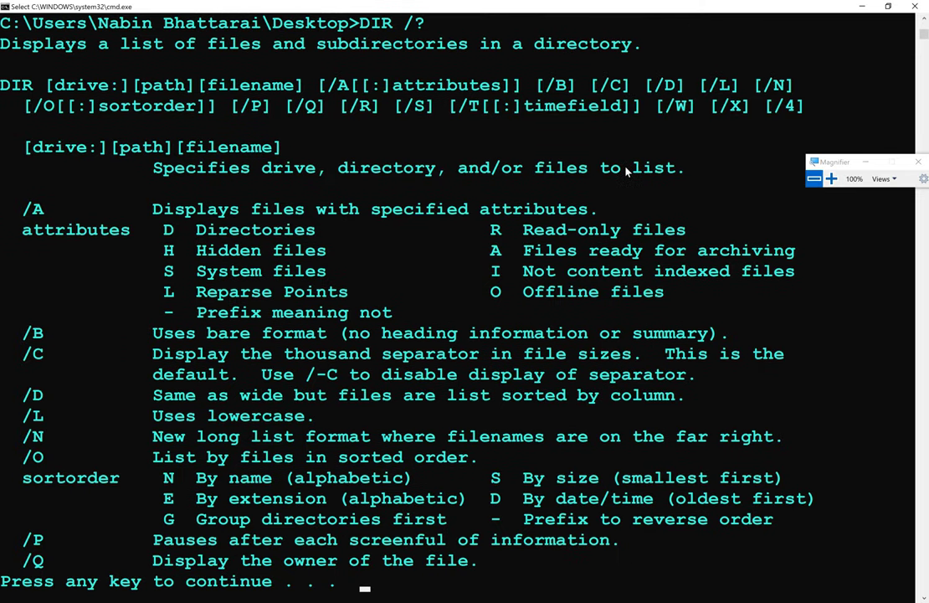
key("ctrl+alt+i")
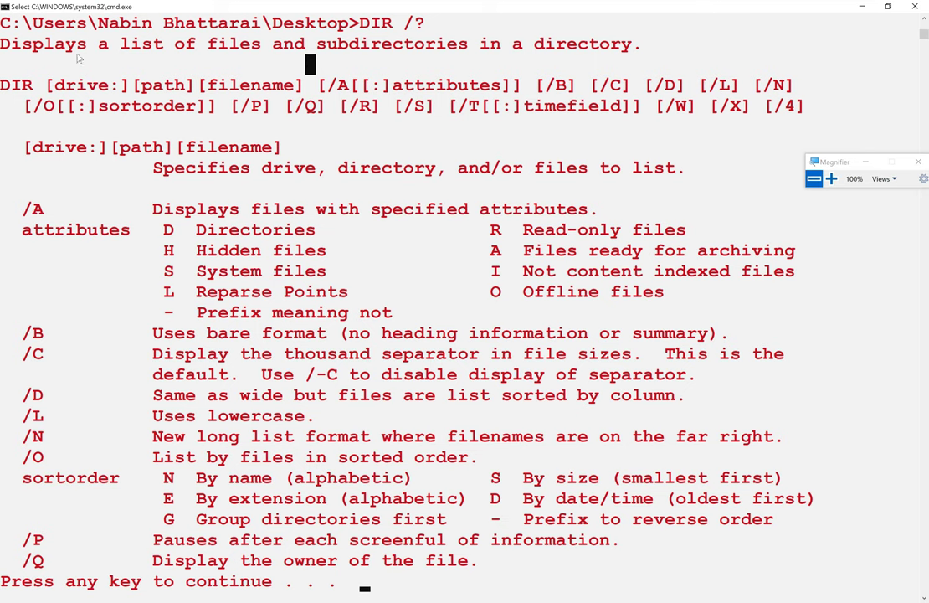
Highlight the DIR description and syntax, and the switches from /A to /Q, to examine the command's options
left_click_drag(2, 43, 666, 167)
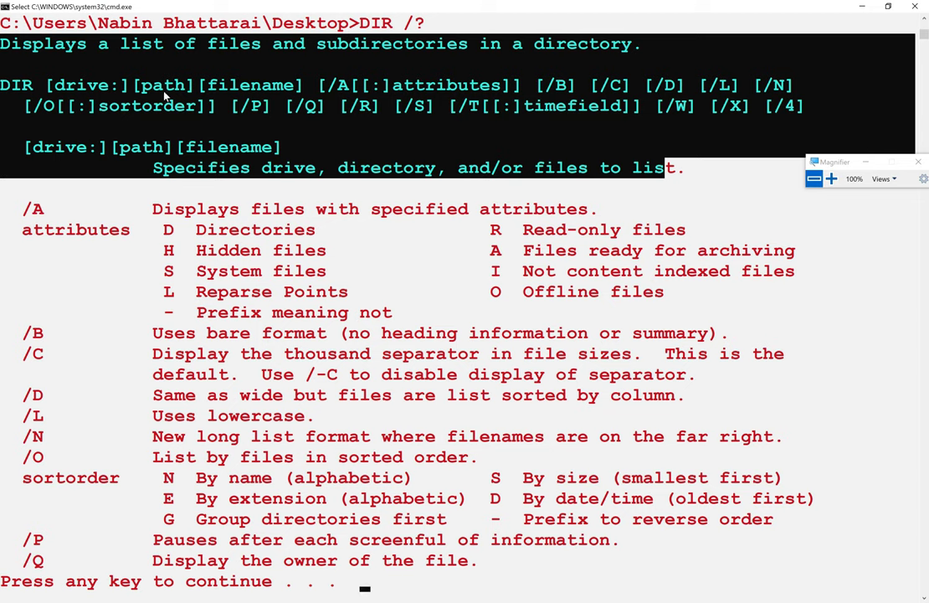
left_click(299, 86)
left_click_drag(299, 86, 714, 569)
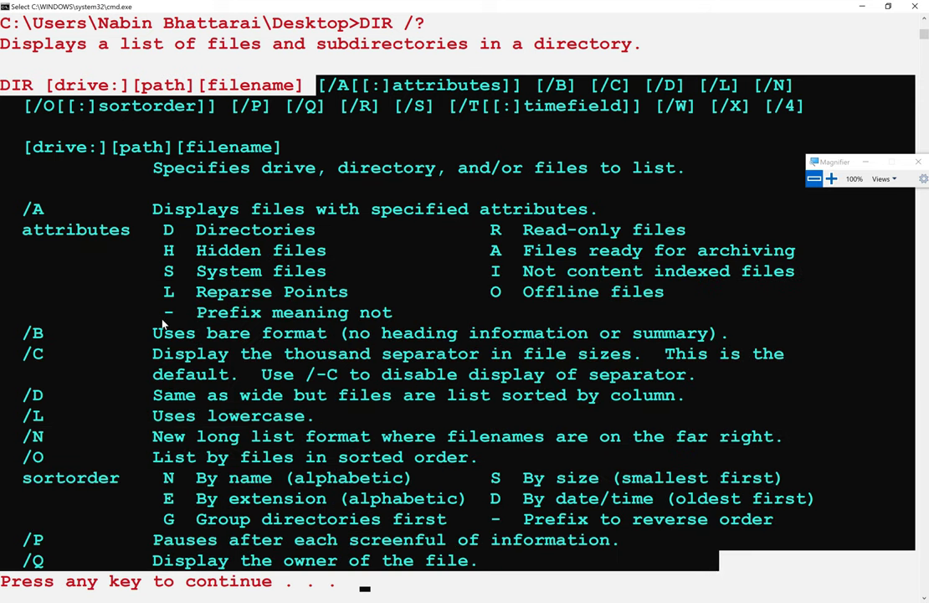
Highlight the /A switch with its attribute codes to examine how DIR filters files
left_click(153, 209)
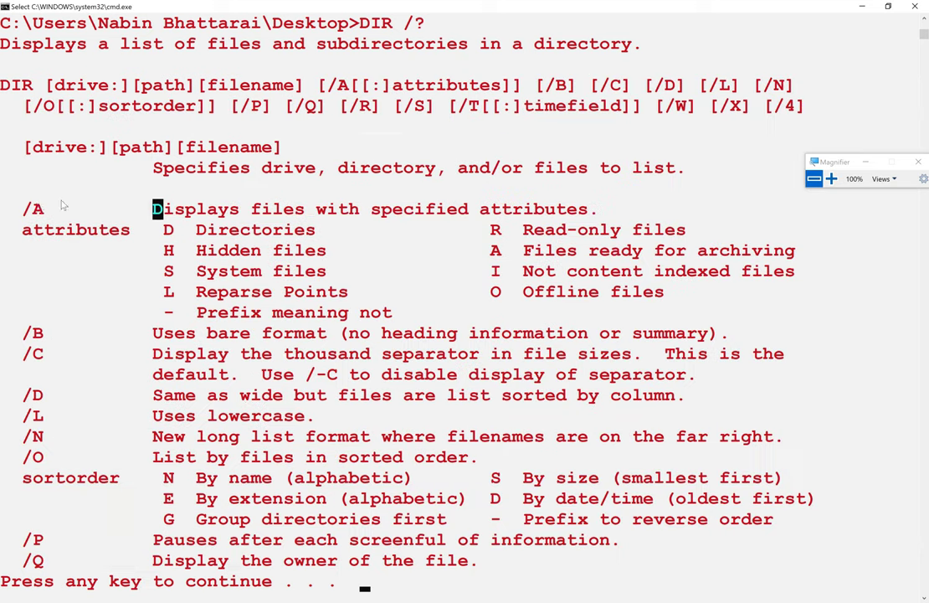
left_click_drag(14, 209, 825, 313)
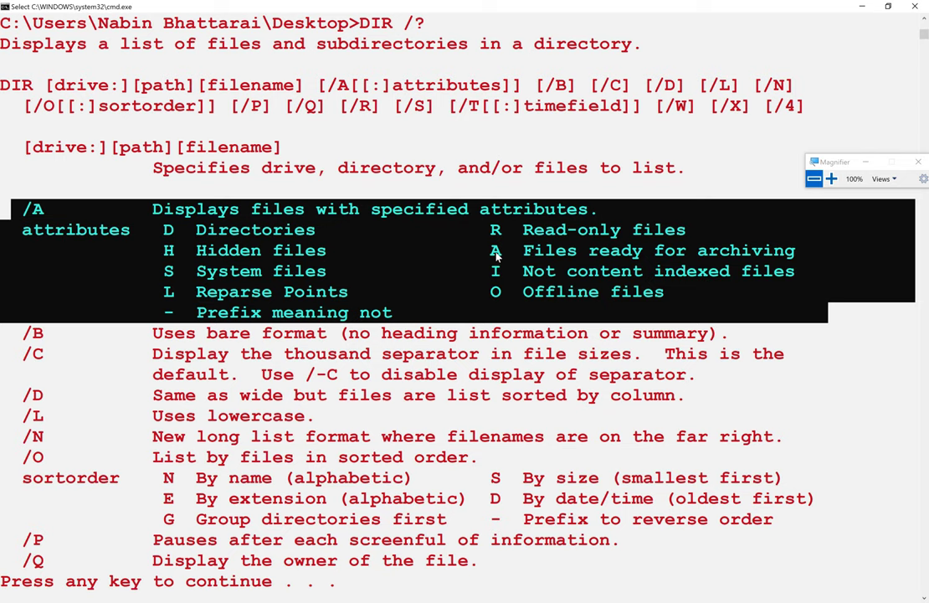
left_click(5, 209)
left_click_drag(5, 209, 719, 291)
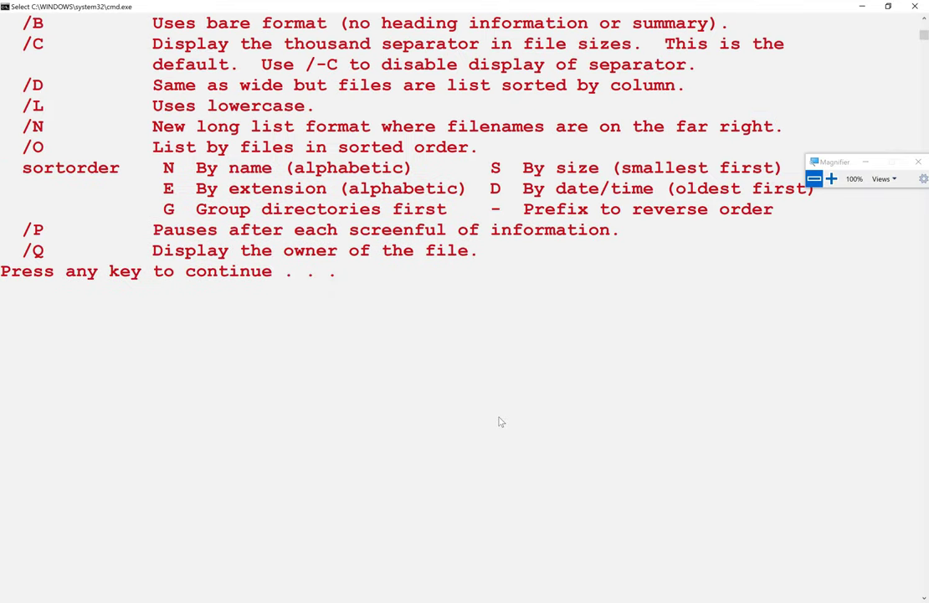
Continue through the remaining DIR help and add empty lines at the Desktop prompt
key("Return")
key("Return")
key("Return")
key("Return")
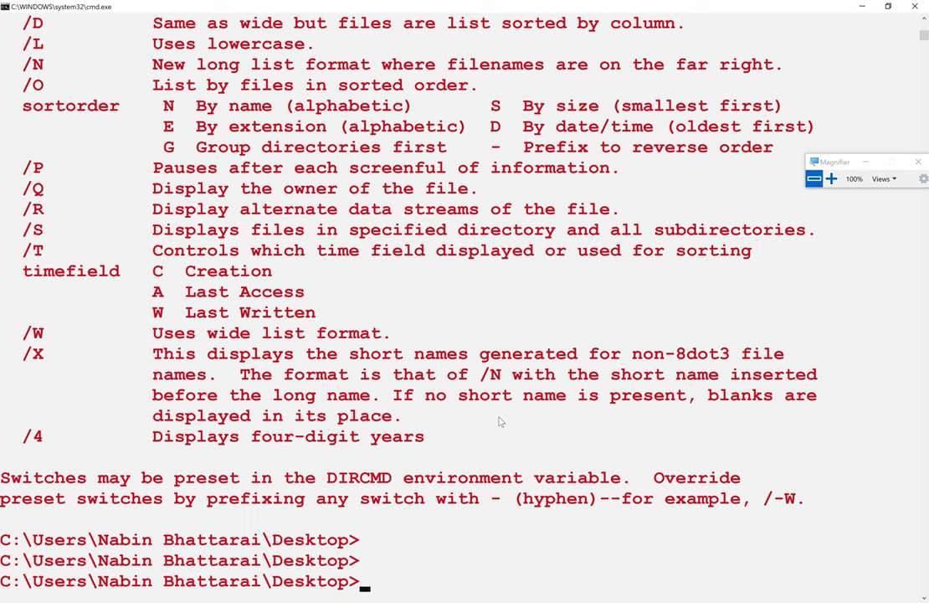
Create a folder named MSDOS on the Desktop with the MKDIR command
type("mkdit")
key("BackSpace")
key("BackSpace")
key("BackSpace")
key("BackSpace")
type("MKDIR")
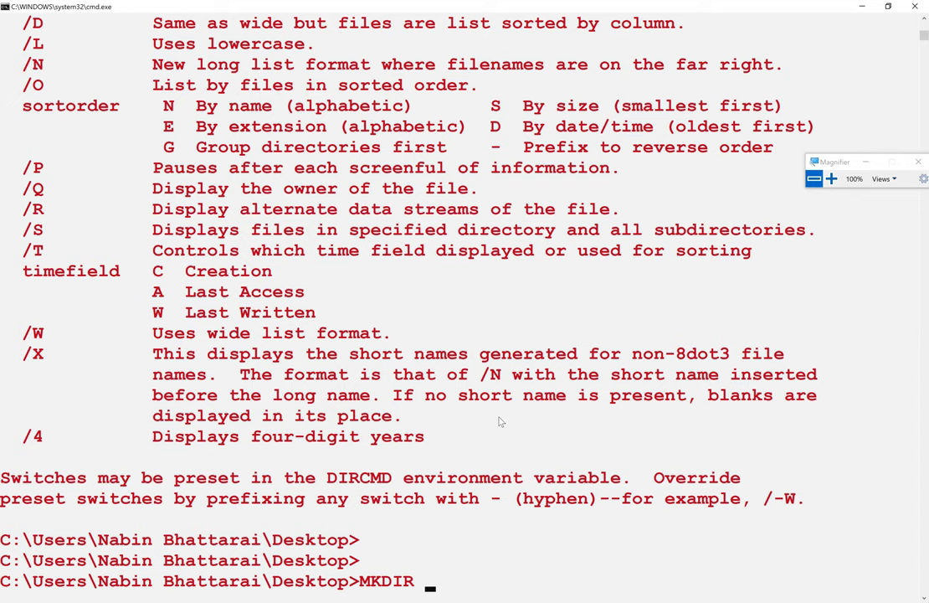
type("MSDOD")
key("BackSpace")
type("S")
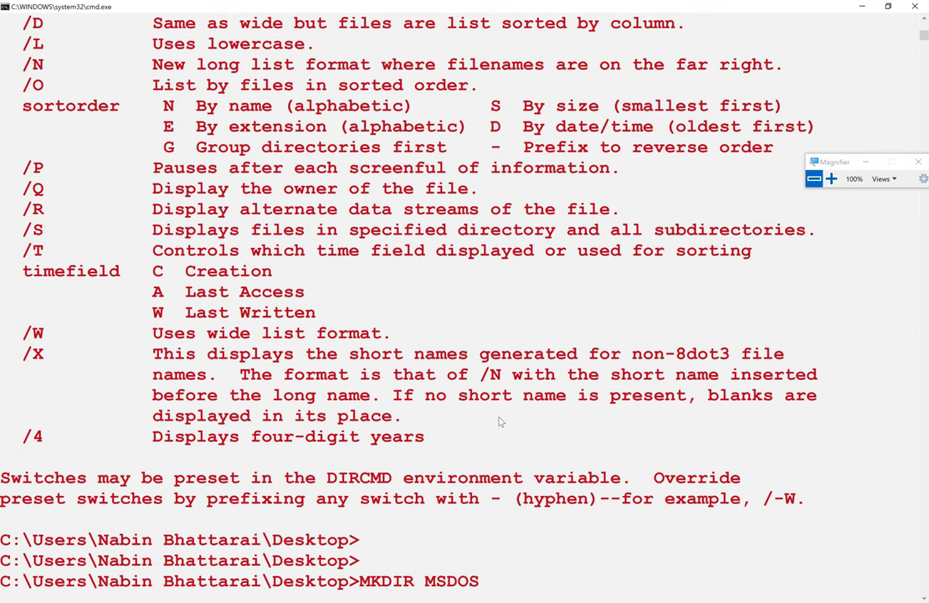
key("Return")
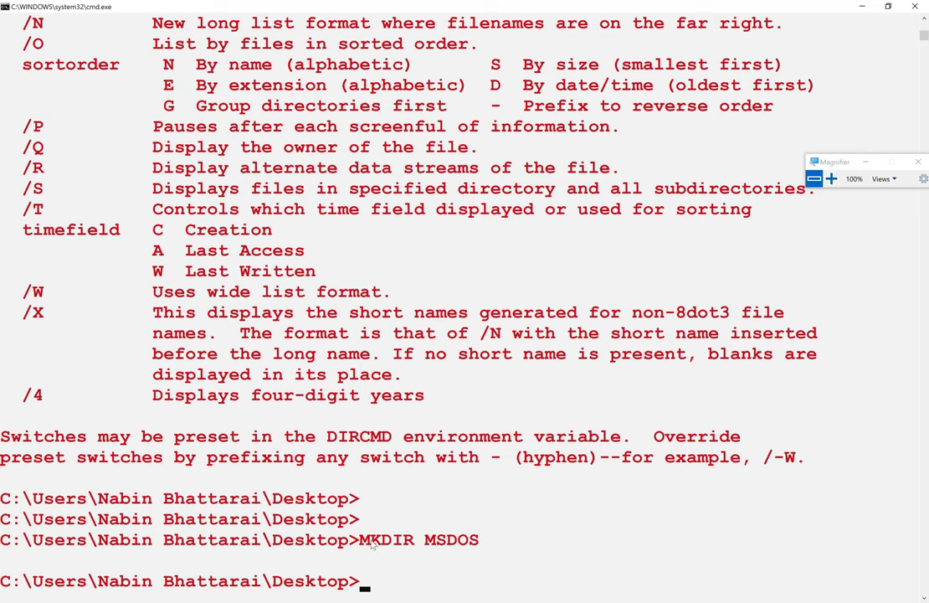
Highlight the MKDIR MSDOS line and the MKDIR keyword to examine the executed command
left_click_drag(351, 540, 488, 542)
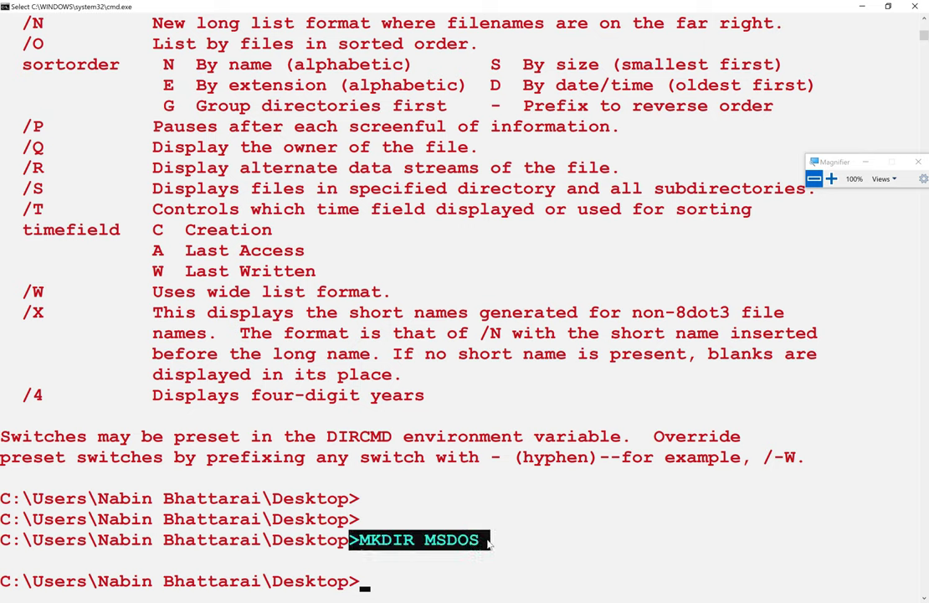
left_click(488, 542)
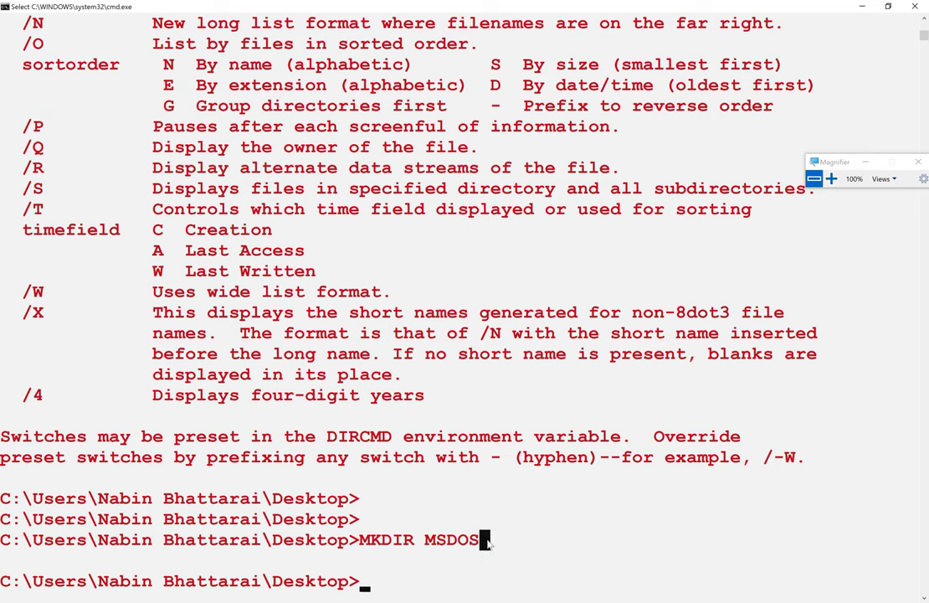
left_click_drag(429, 540, 362, 540)
left_click(364, 540)
Change into the MSDOS folder with the CD command and highlight the new prompt path
type("CD")
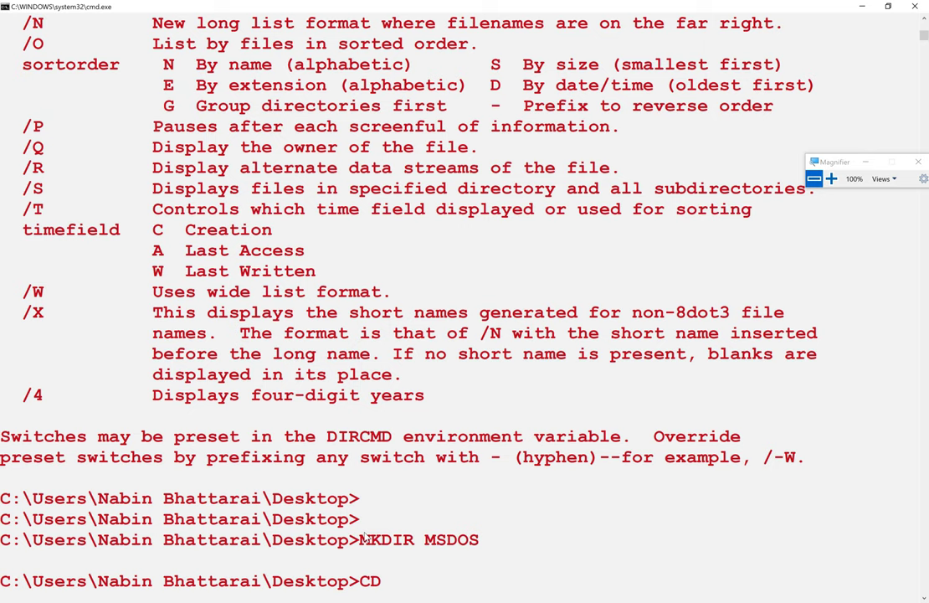
type("MSDOS")
key("Return")
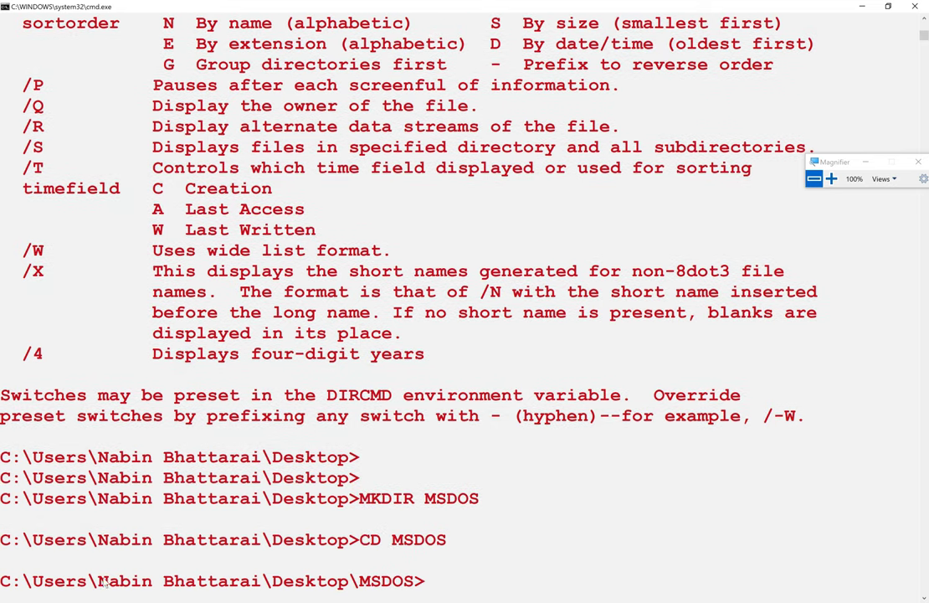
left_click_drag(2, 577, 410, 583)
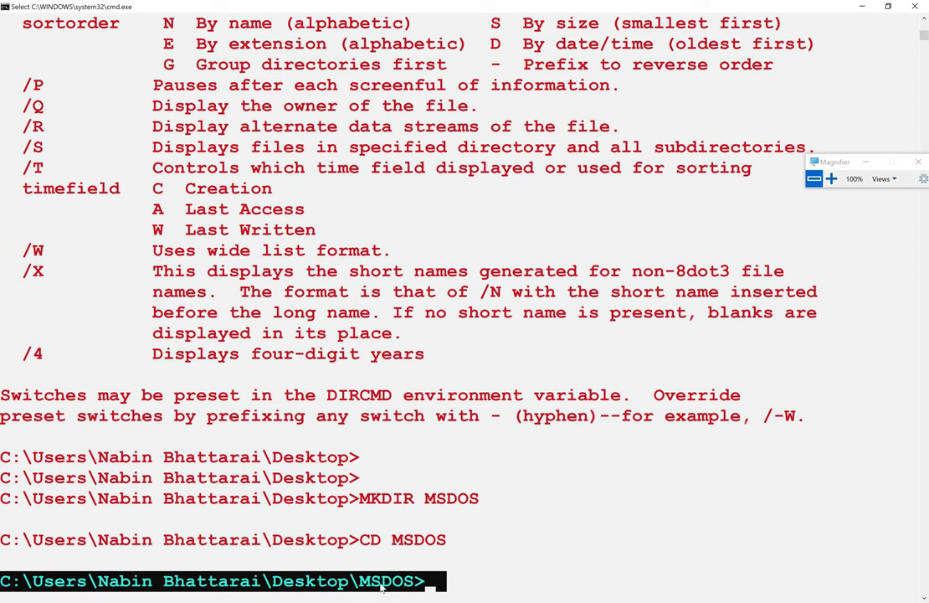
left_click(452, 582)
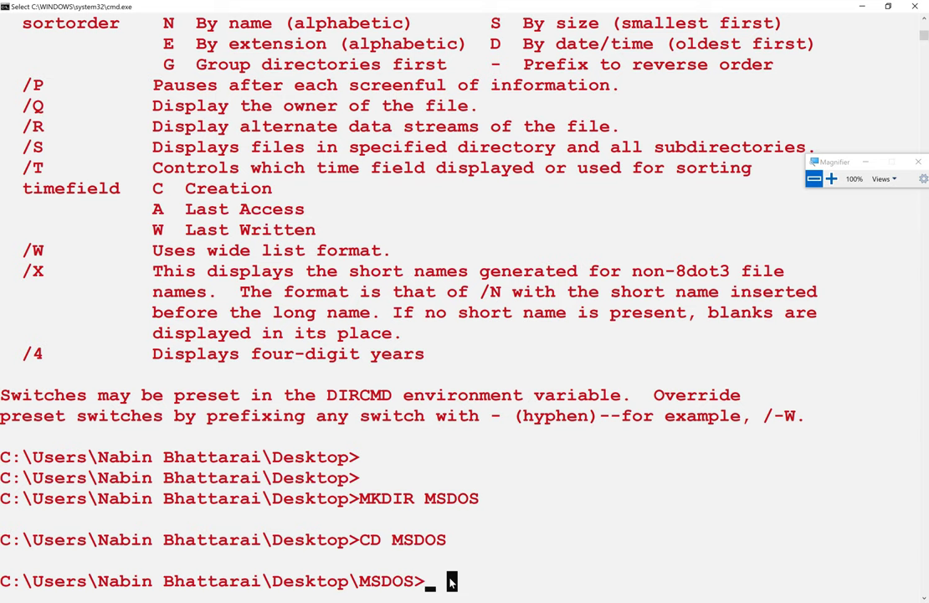
List the contents of the MSDOS folder with DIR and highlight its directory entries
type("DIR")
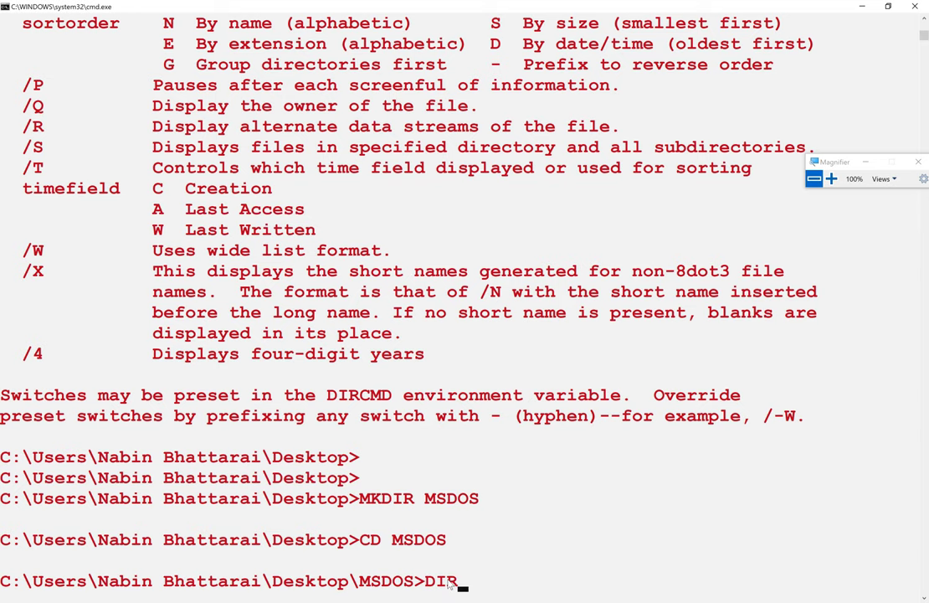
key("Return")
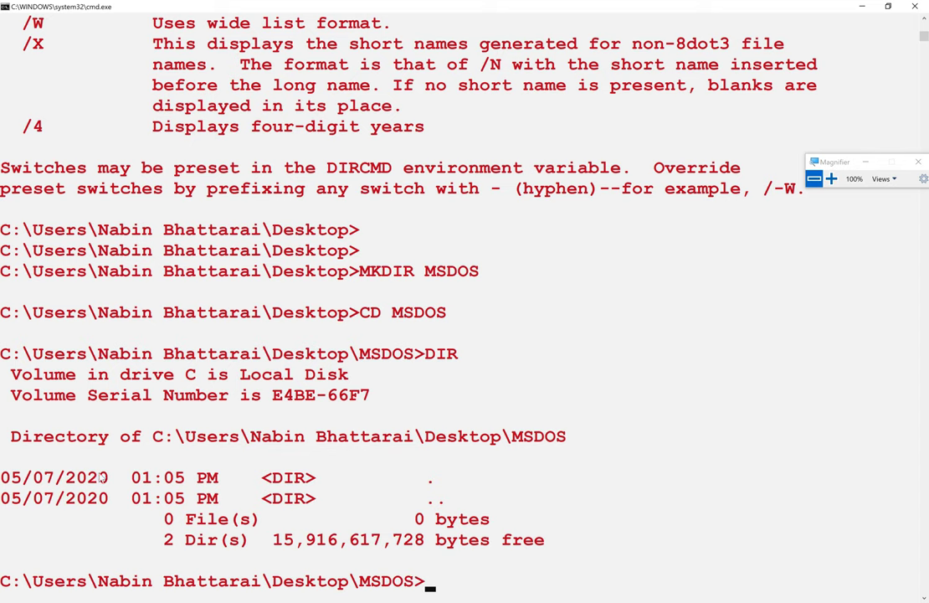
left_click_drag(6, 450, 620, 565)
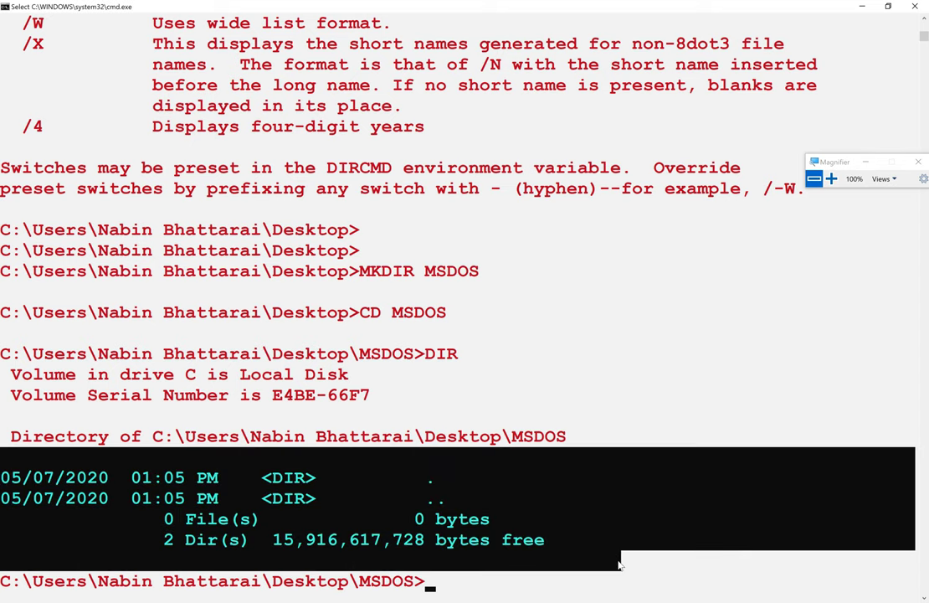
left_click(434, 498)
left_click_drag(442, 500, 3, 431)
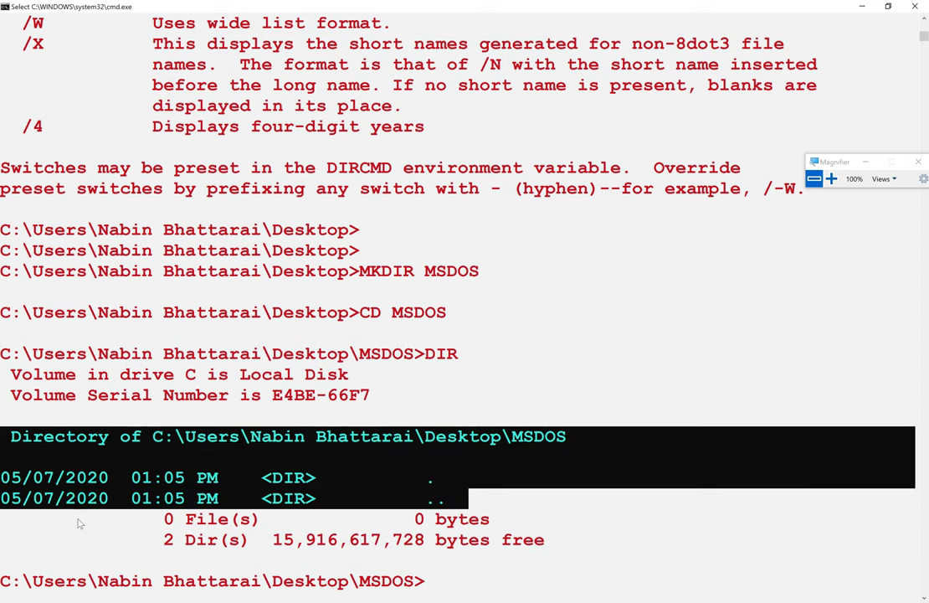
left_click_drag(6, 556, 429, 313)
left_click(430, 313)
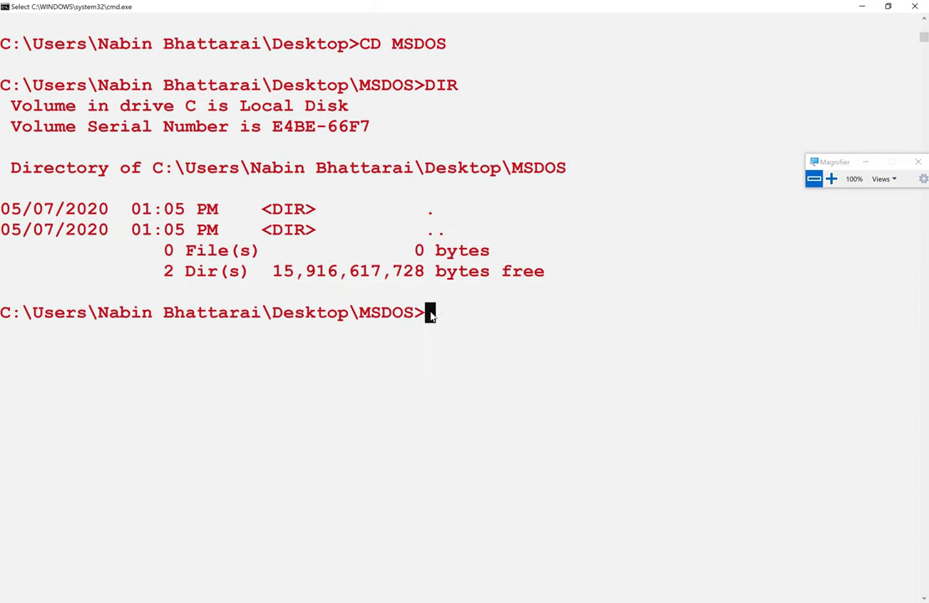
Move up from MSDOS to the parent Desktop folder with cd .. and highlight the prompt paths to compare them
type("cd ..")
left_click_drag(393, 227, 2, 230)
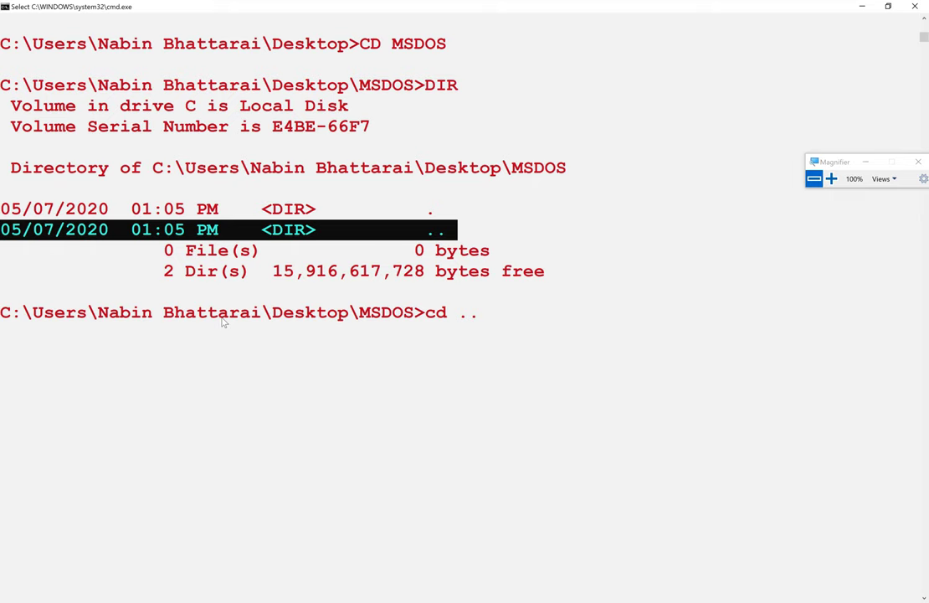
left_click_drag(471, 313, 435, 313)
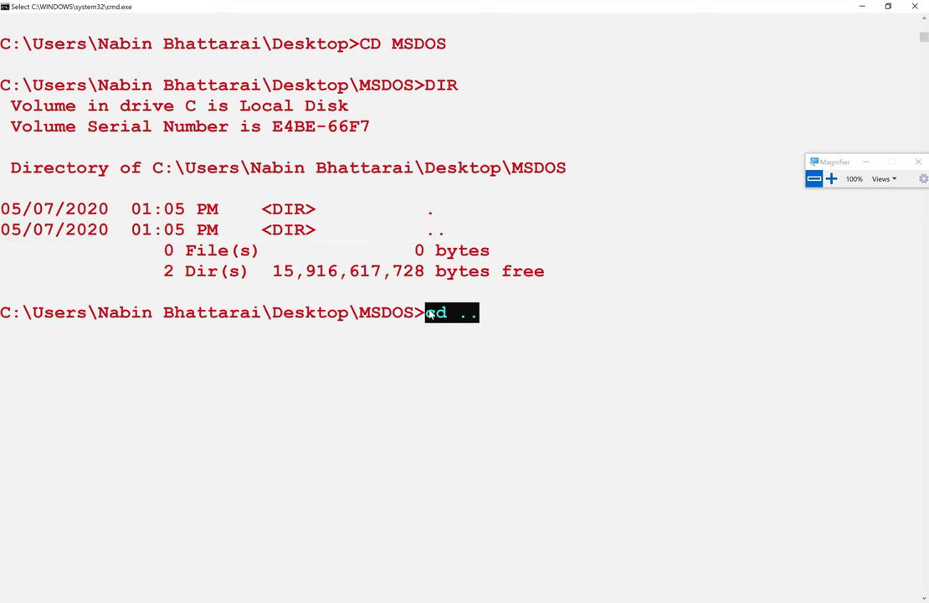
right_click(431, 314)
key("Return")
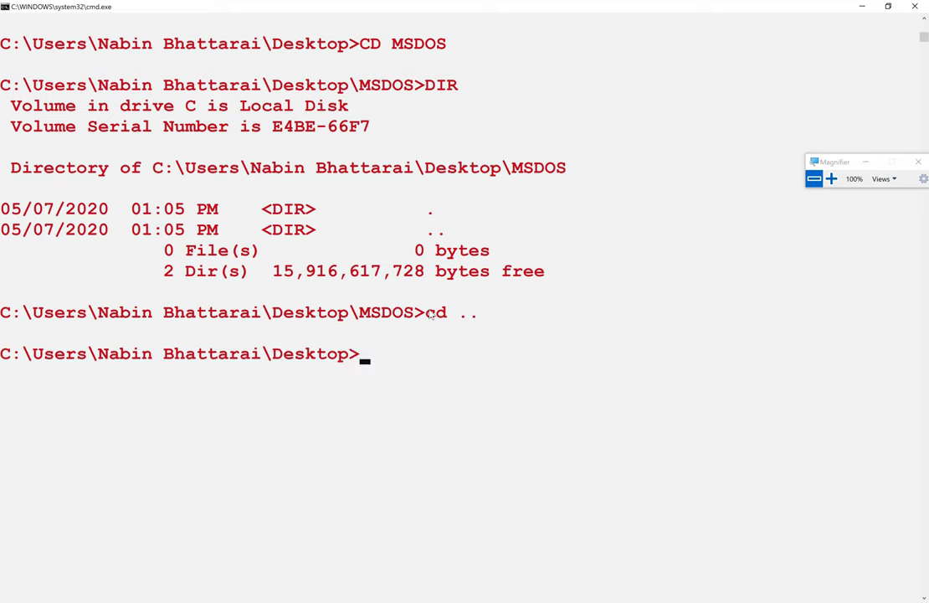
left_click_drag(405, 313, 4, 311)
left_click_drag(4, 350, 363, 359)
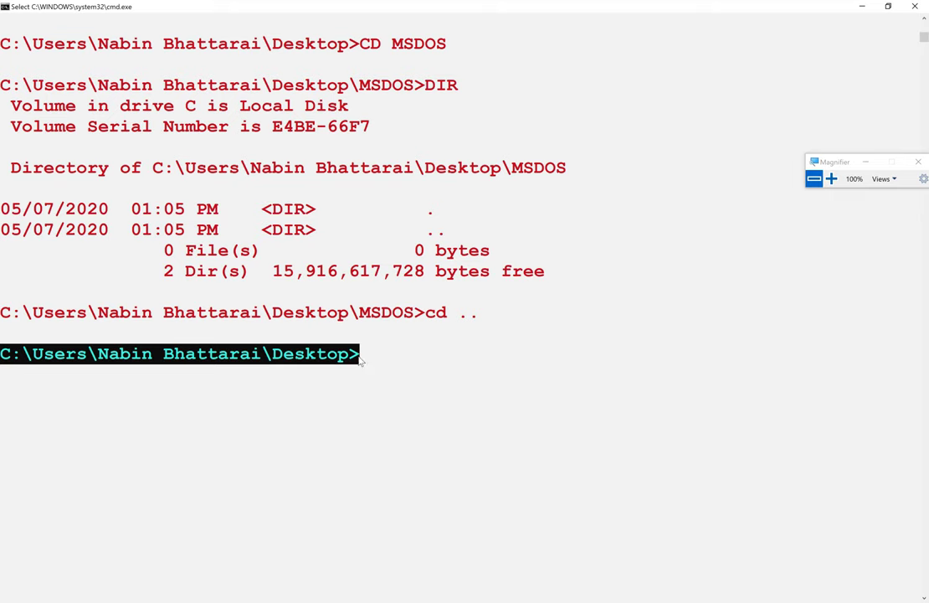